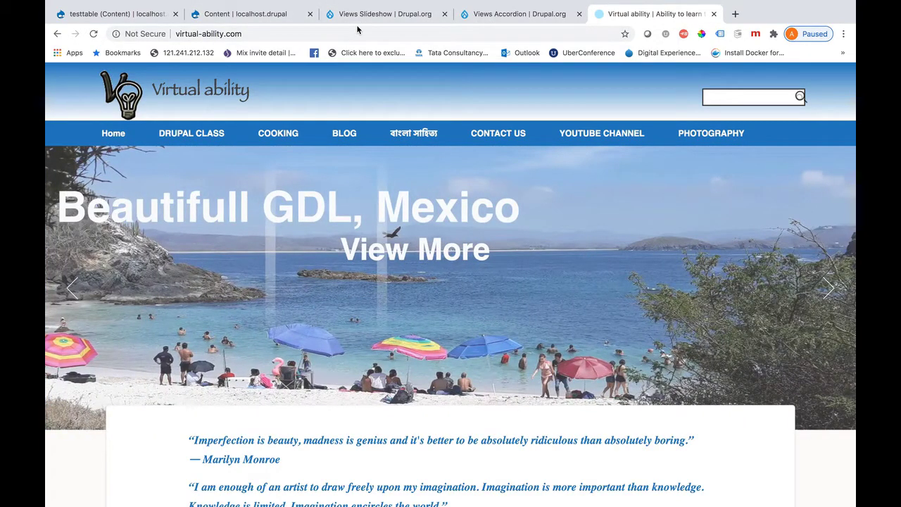
Review the Views Slideshow project page on Drupal.org, from the module description down to the available downloads
{"action": "left_click", "coordinate": [370, 14]}
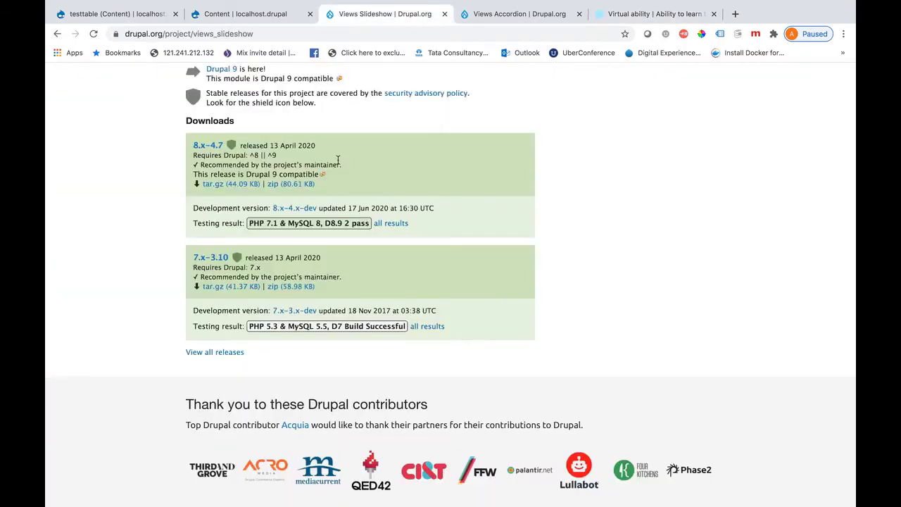
{"action": "scroll", "coordinate": [366, 190], "scroll_direction": "up", "scroll_amount": 15}
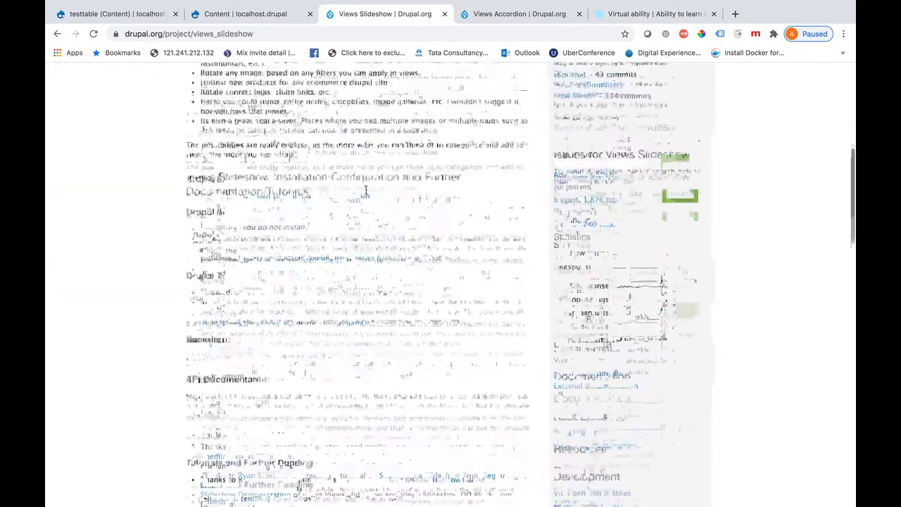
{"action": "scroll", "coordinate": [365, 190], "scroll_direction": "up", "scroll_amount": 10}
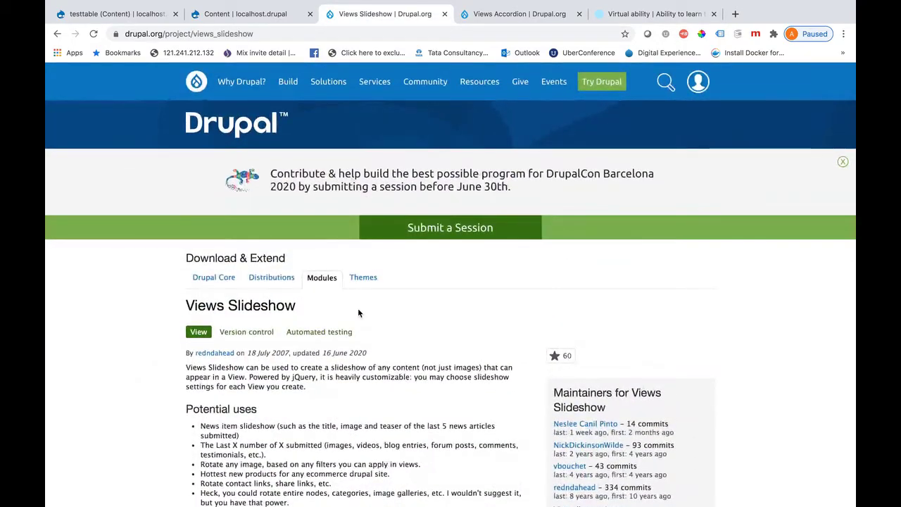
{"action": "scroll", "coordinate": [358, 308], "scroll_direction": "down", "scroll_amount": 5}
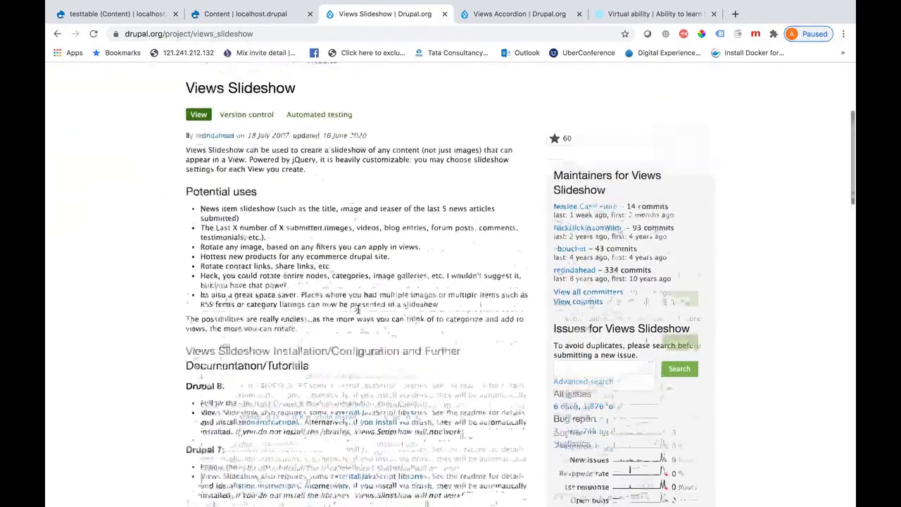
{"action": "scroll", "coordinate": [357, 307], "scroll_direction": "down", "scroll_amount": 20}
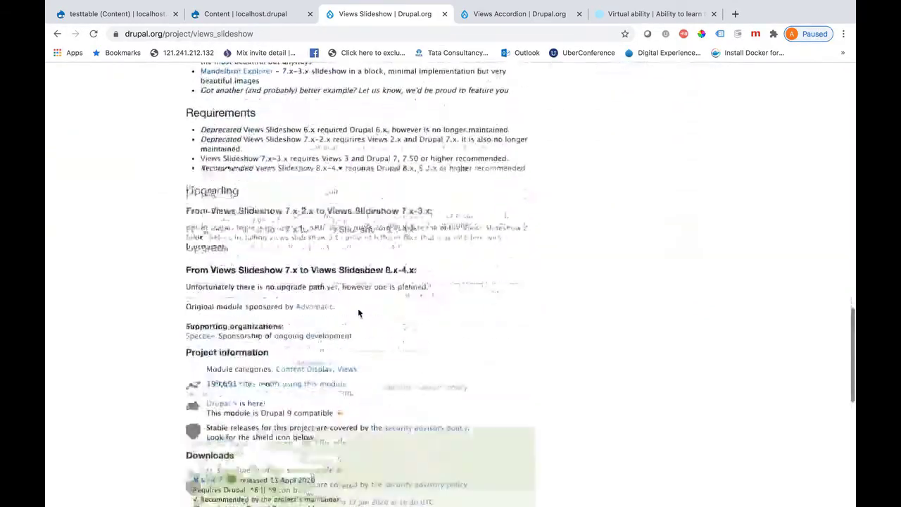
{"action": "scroll", "coordinate": [358, 313], "scroll_direction": "down", "scroll_amount": 5}
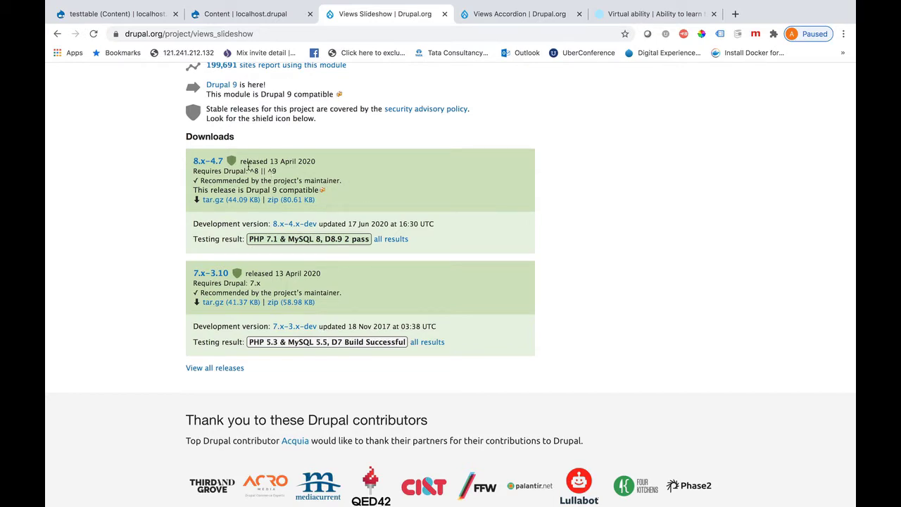
Filter the local site's modules by "views" and check the Views Slideshow and Views Slideshow: Cycle entries
{"action": "left_click", "coordinate": [250, 14]}
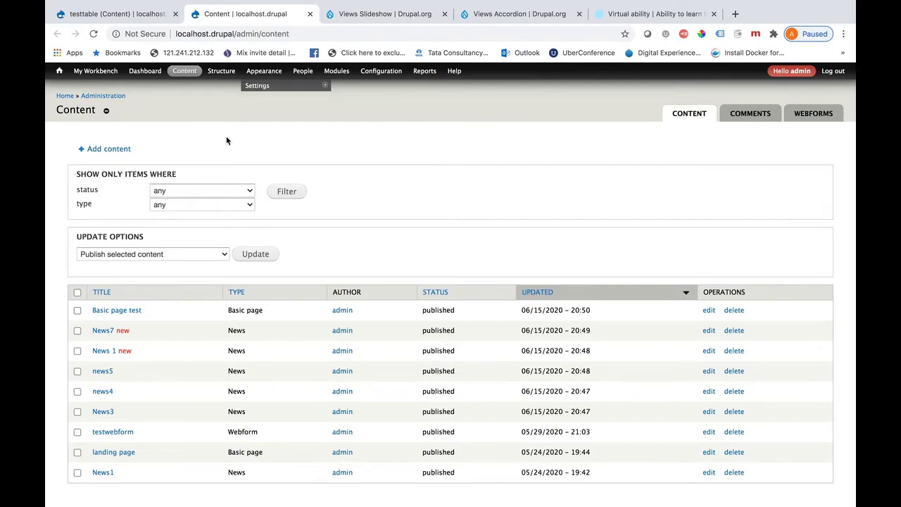
{"action": "left_click", "coordinate": [337, 72]}
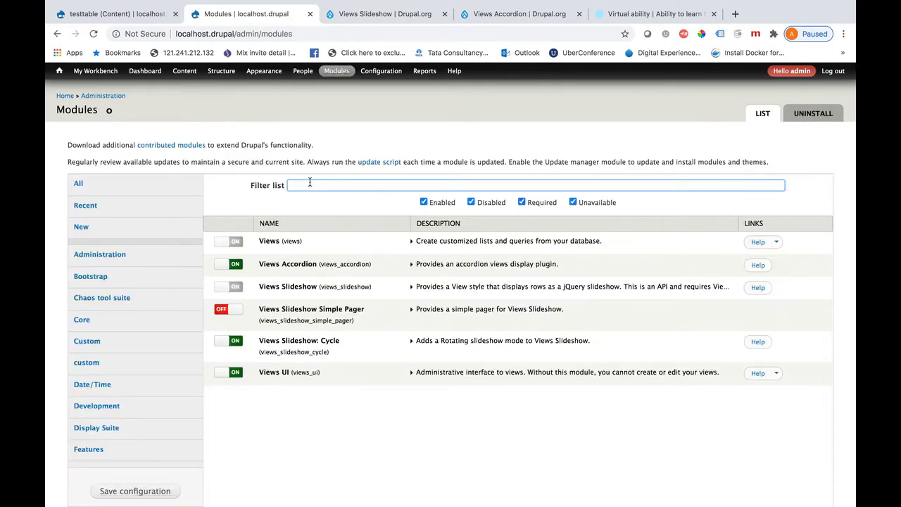
{"action": "left_click", "coordinate": [308, 184]}
{"action": "type", "text": "views"}
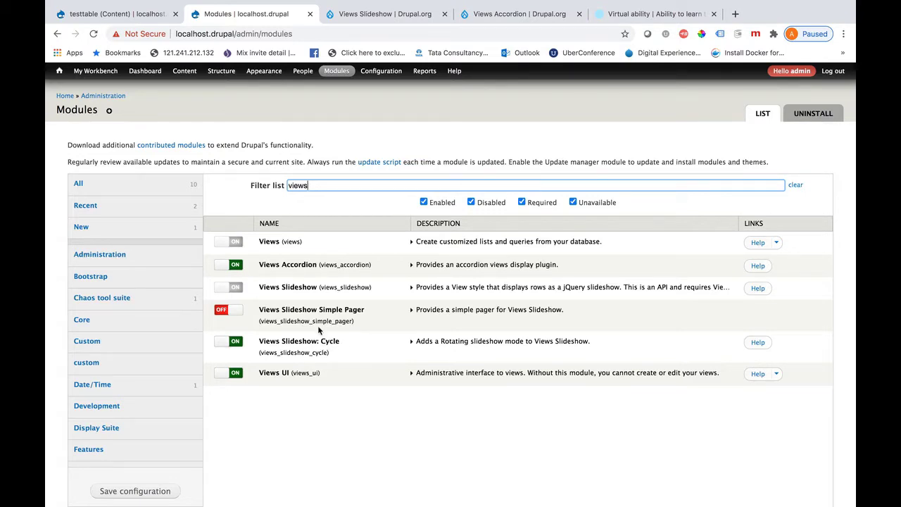
{"action": "left_click_drag", "start_coordinate": [315, 292], "coordinate": [259, 288]}
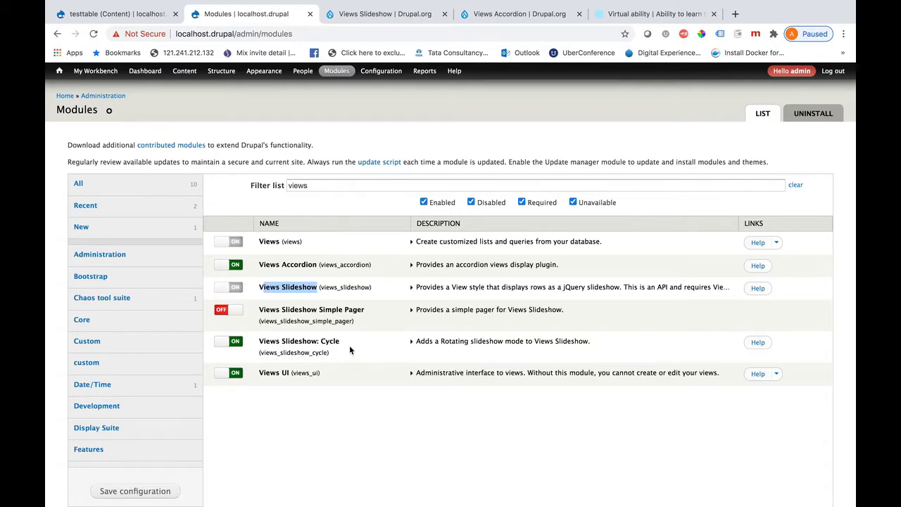
{"action": "left_click_drag", "start_coordinate": [347, 349], "coordinate": [302, 344]}
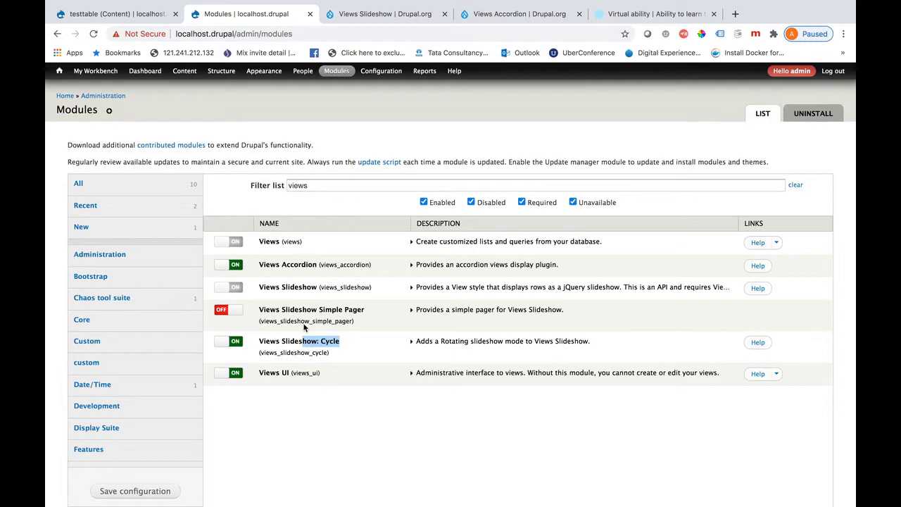
Open the News7 content item for editing and examine its image and carousel image fields
{"action": "left_click", "coordinate": [148, 21]}
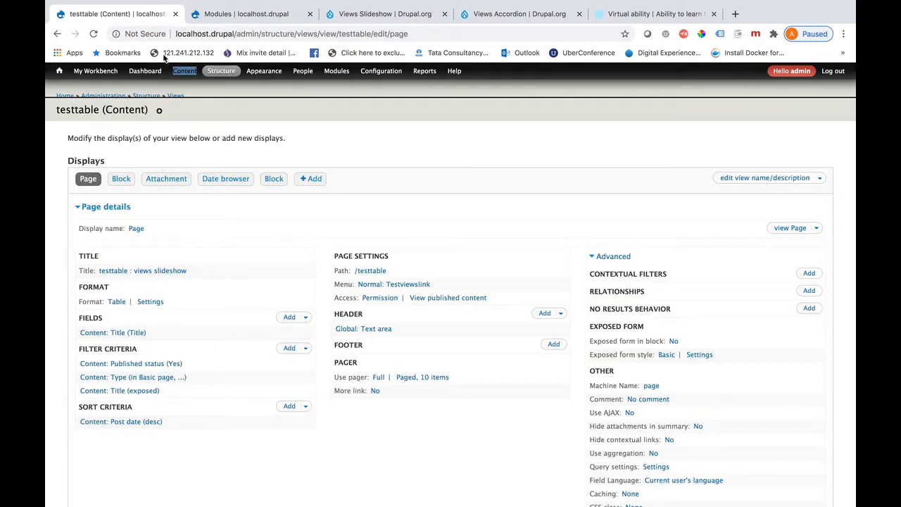
{"action": "left_click", "coordinate": [183, 71]}
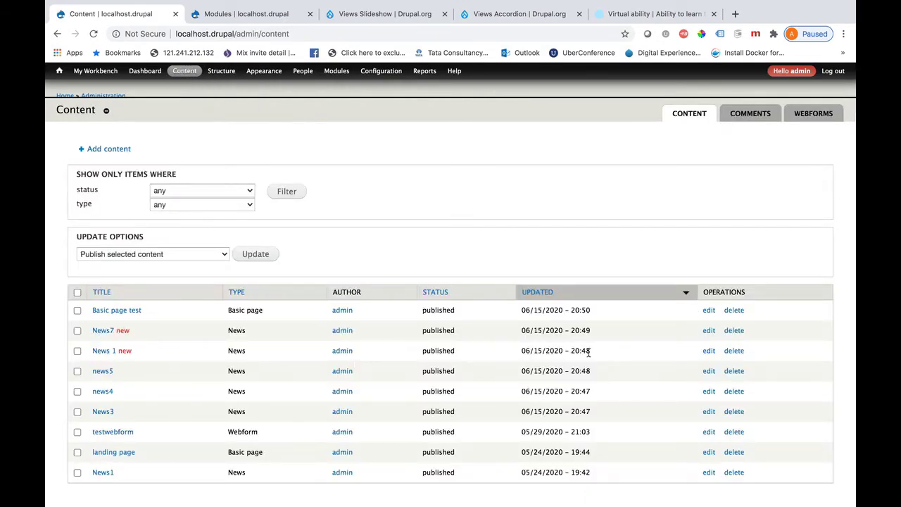
{"action": "left_click", "coordinate": [708, 331]}
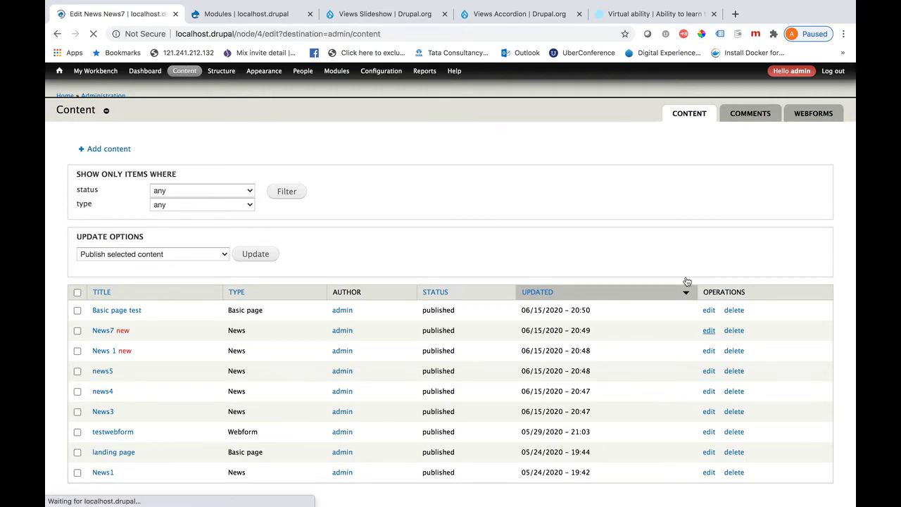
{"action": "scroll", "coordinate": [301, 431], "scroll_direction": "down", "scroll_amount": 6}
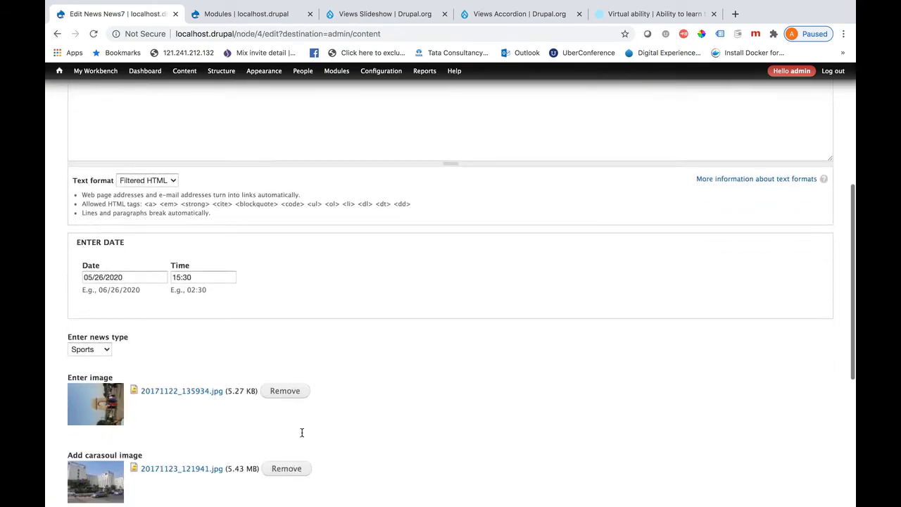
{"action": "scroll", "coordinate": [301, 436], "scroll_direction": "down", "scroll_amount": 3}
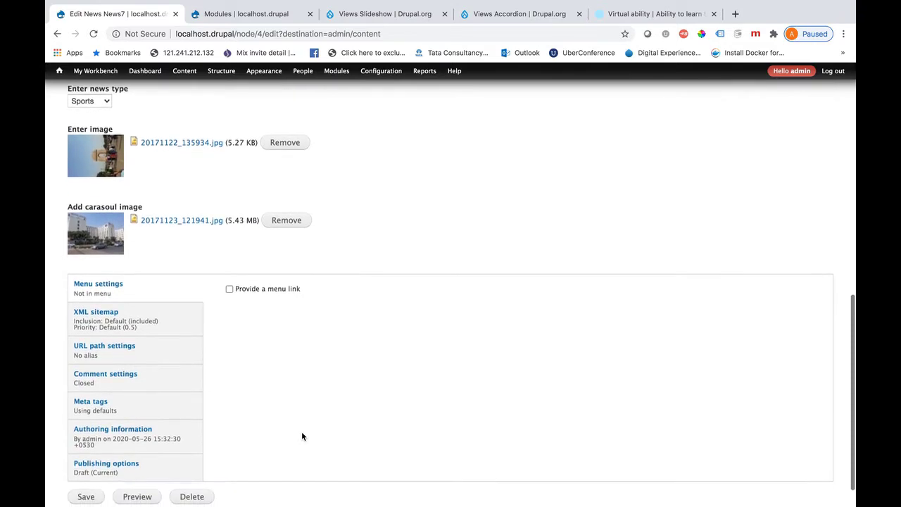
{"action": "scroll", "coordinate": [302, 434], "scroll_direction": "up", "scroll_amount": 1}
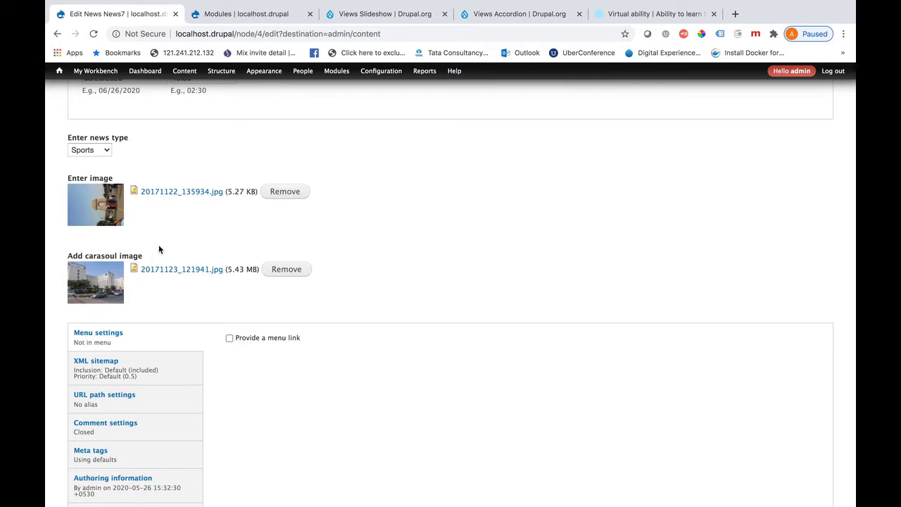
Open the testtable view for editing and add a new Block display to it
{"action": "mouse_move", "coordinate": [221, 70]}
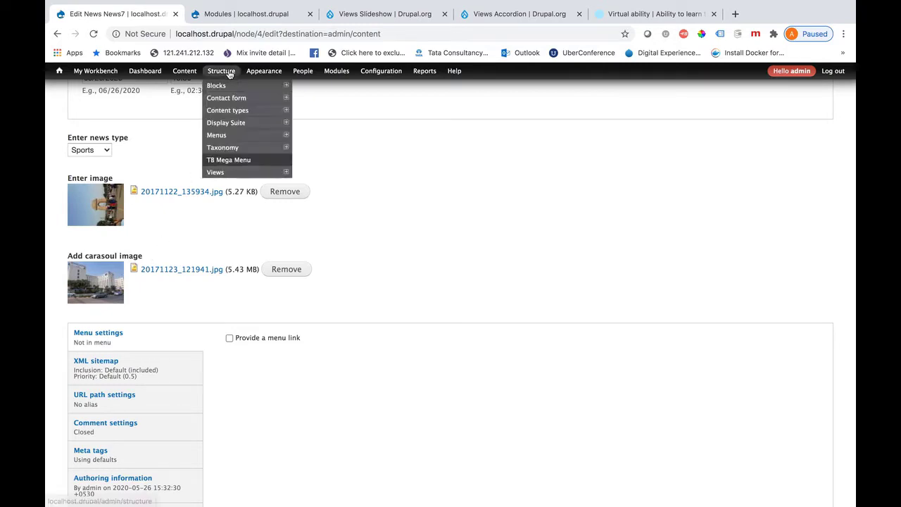
{"action": "left_click", "coordinate": [216, 172]}
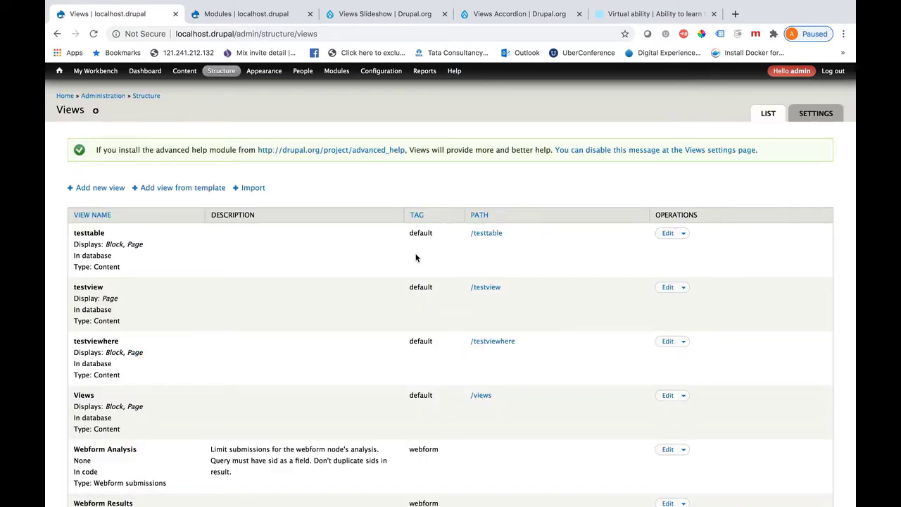
{"action": "left_click", "coordinate": [667, 235]}
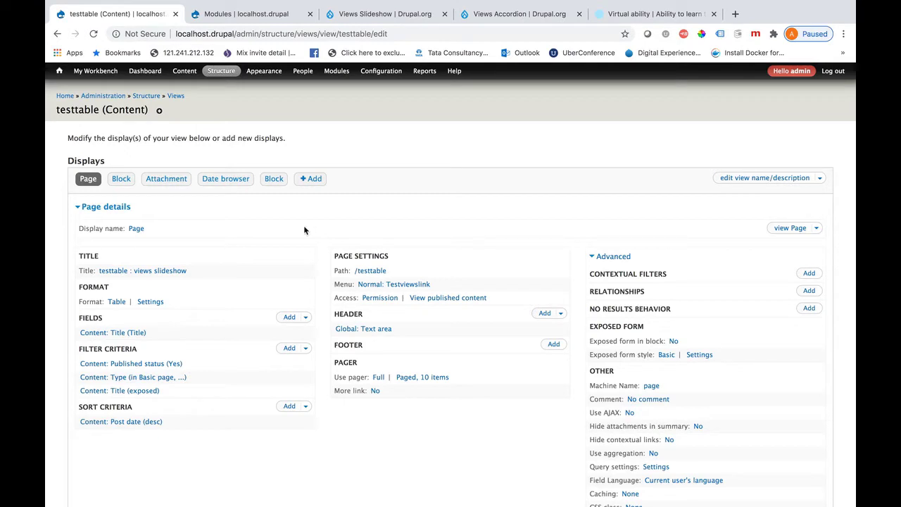
{"action": "left_click", "coordinate": [318, 179]}
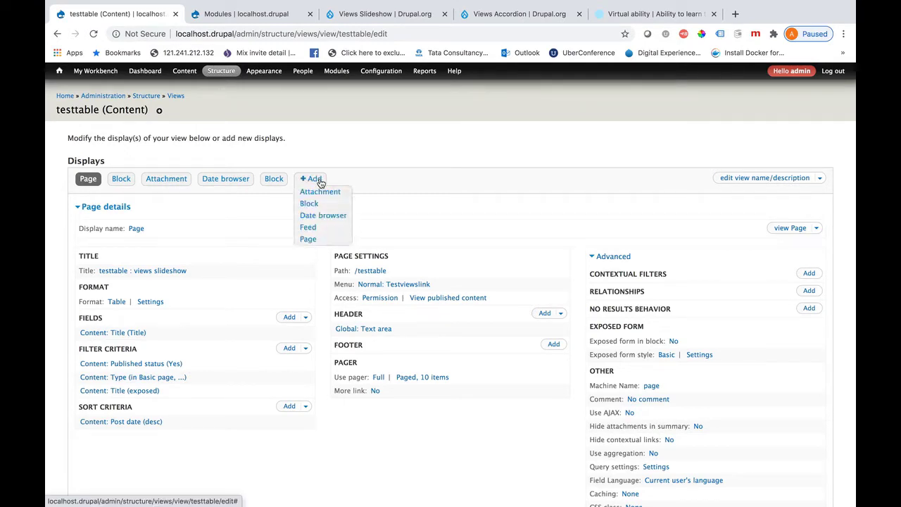
{"action": "left_click", "coordinate": [307, 204]}
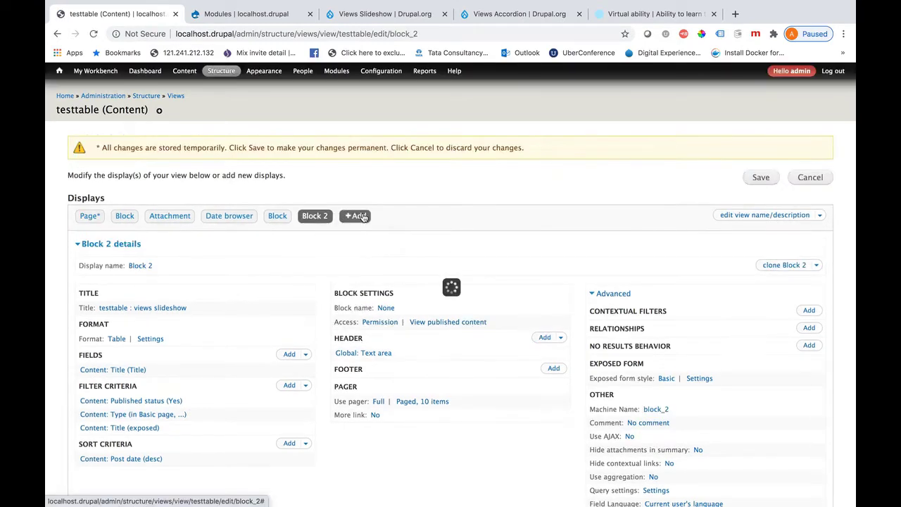
Set the new block display's block name to "Views slideshow test"
{"action": "left_click", "coordinate": [385, 308]}
{"action": "type", "text": "Vi"}
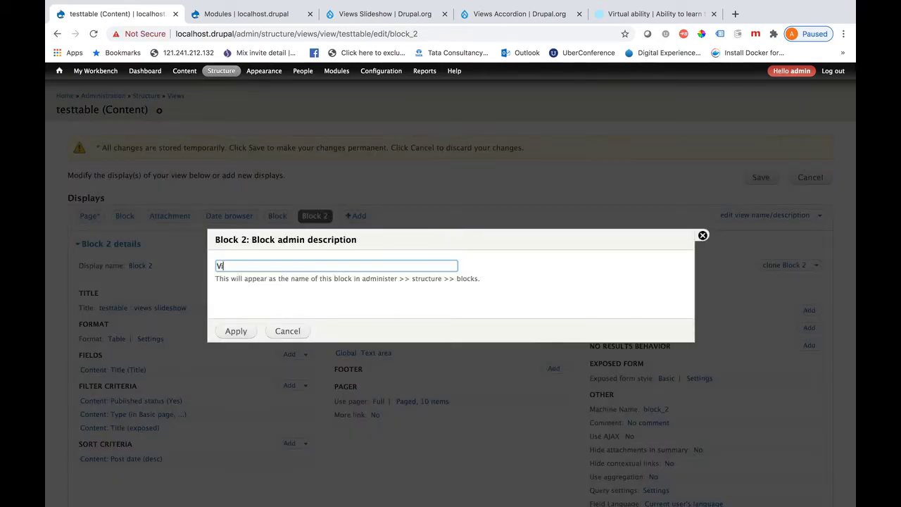
{"action": "type", "text": "ews slideshow test"}
{"action": "left_click_drag", "start_coordinate": [302, 267], "coordinate": [209, 267]}
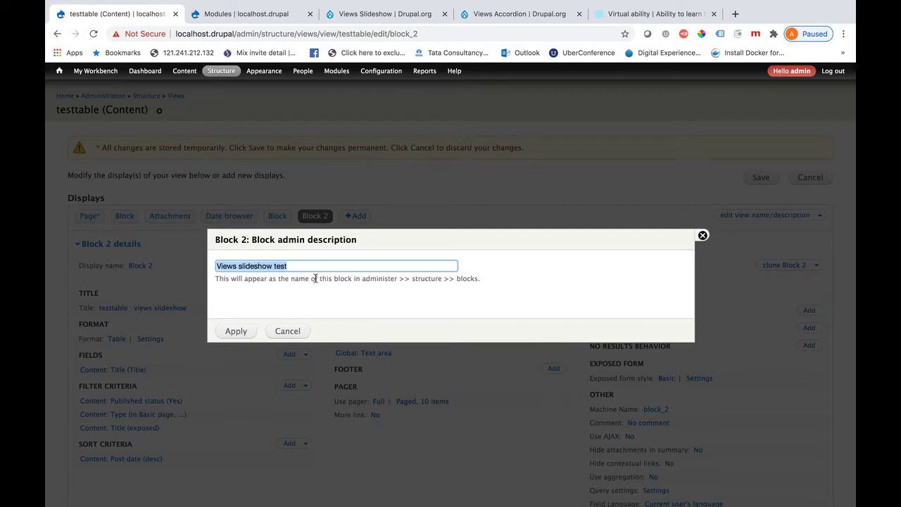
{"action": "left_click", "coordinate": [235, 330]}
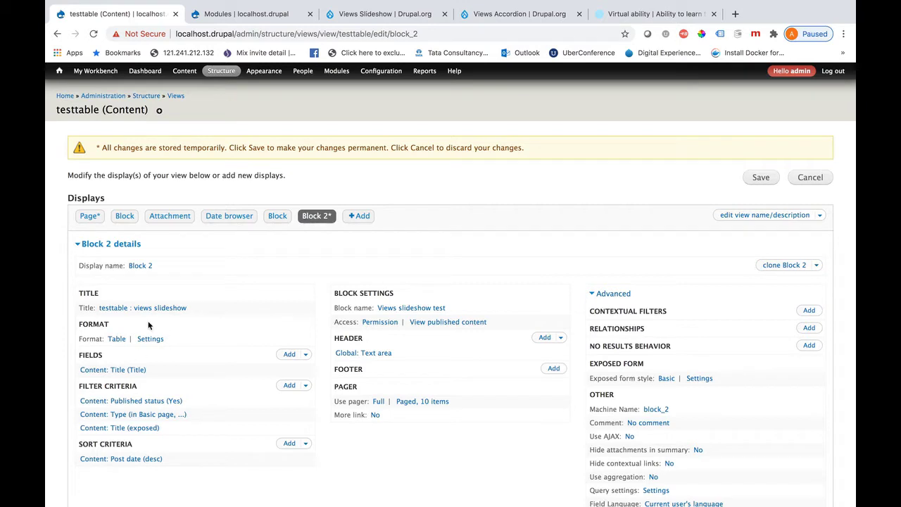
Change the new block's format to Slideshow, overriding it for this block only
{"action": "left_click", "coordinate": [117, 340]}
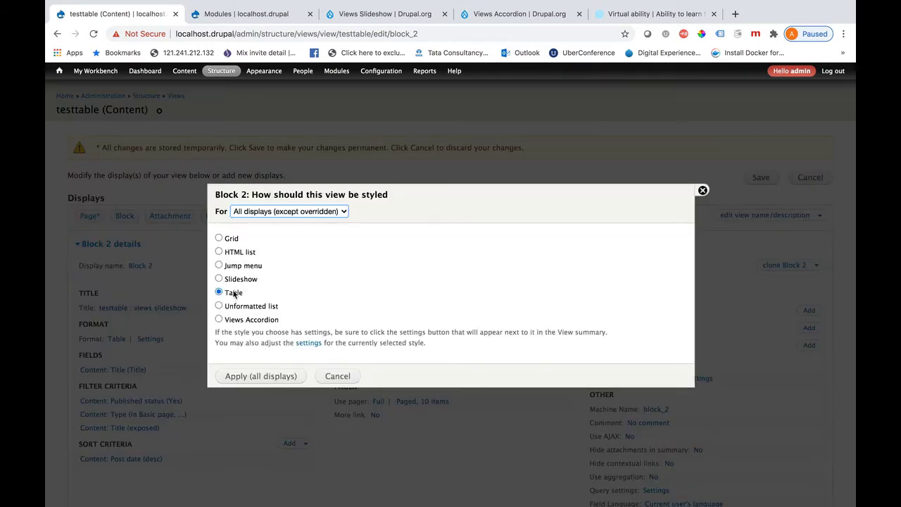
{"action": "left_click", "coordinate": [219, 279]}
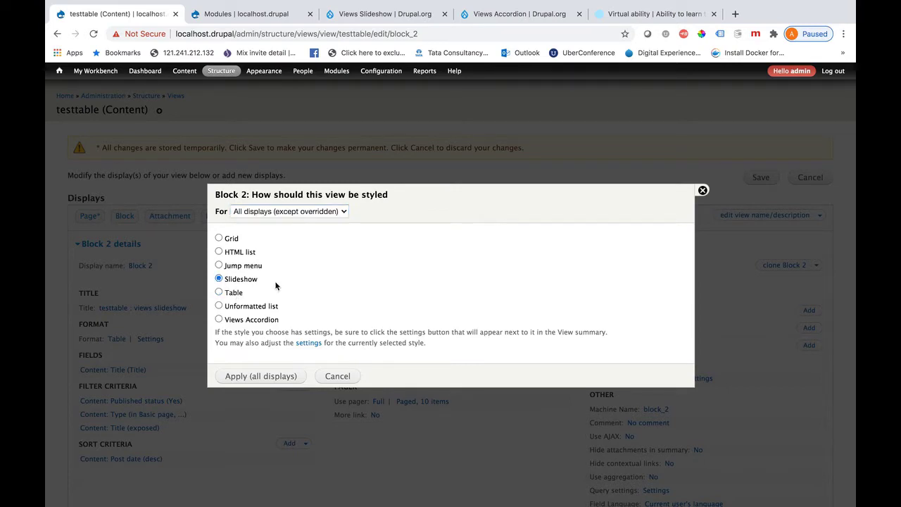
{"action": "left_click", "coordinate": [304, 214]}
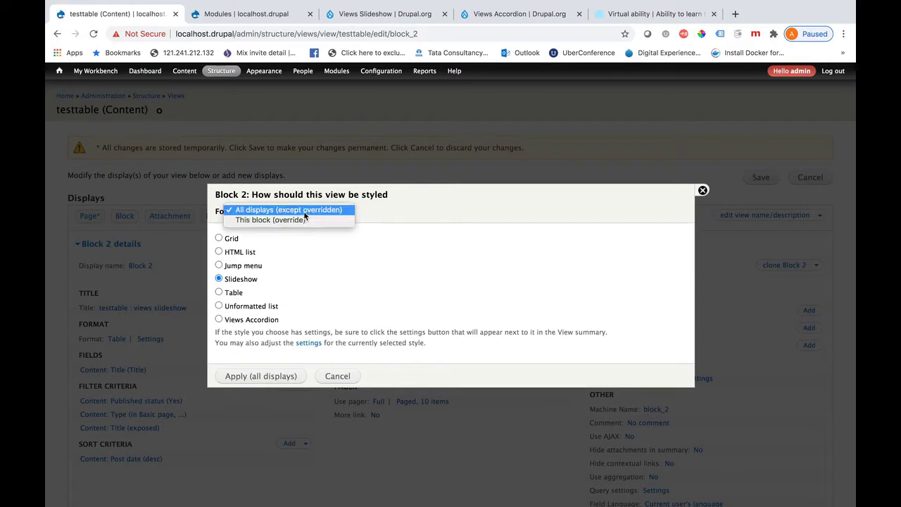
{"action": "left_click", "coordinate": [290, 220]}
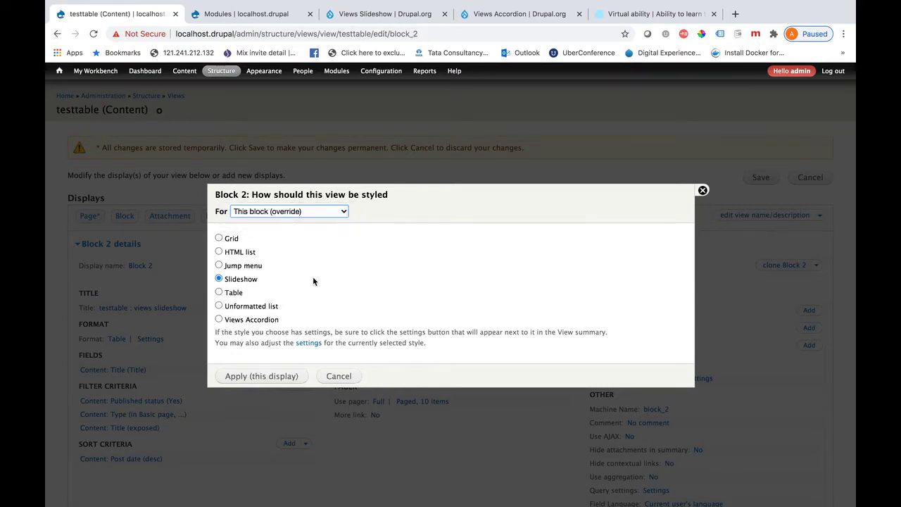
{"action": "left_click", "coordinate": [242, 376]}
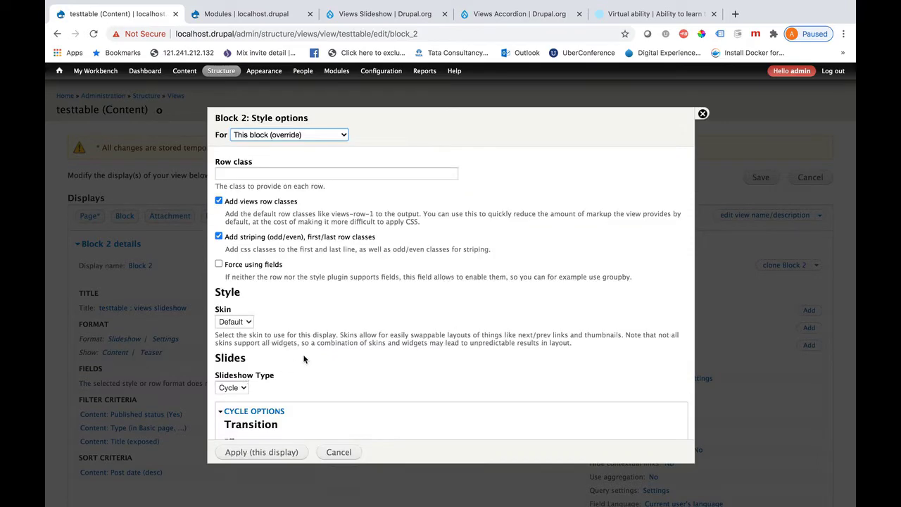
Review the Cycle transition effects and apply the slideshow style options with the fade effect and Pause on hover for this block
{"action": "scroll", "coordinate": [302, 361], "scroll_direction": "down", "scroll_amount": 3}
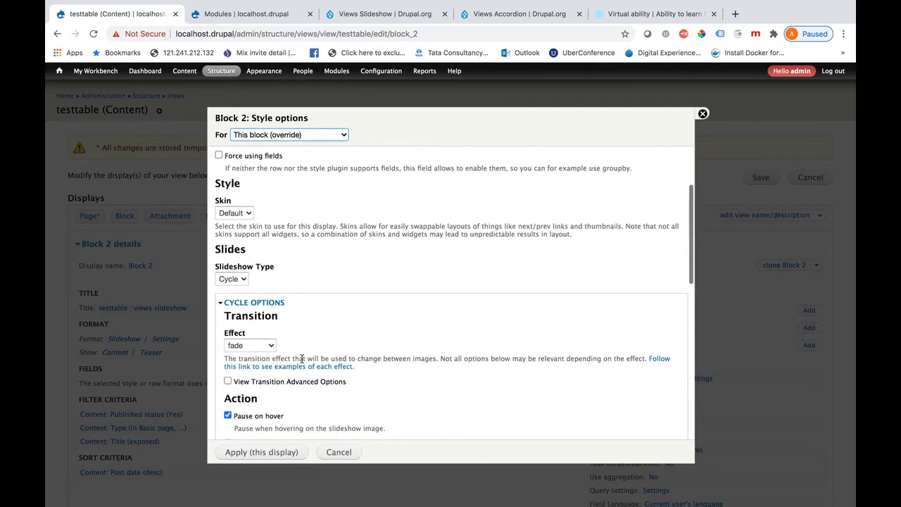
{"action": "left_click", "coordinate": [271, 344]}
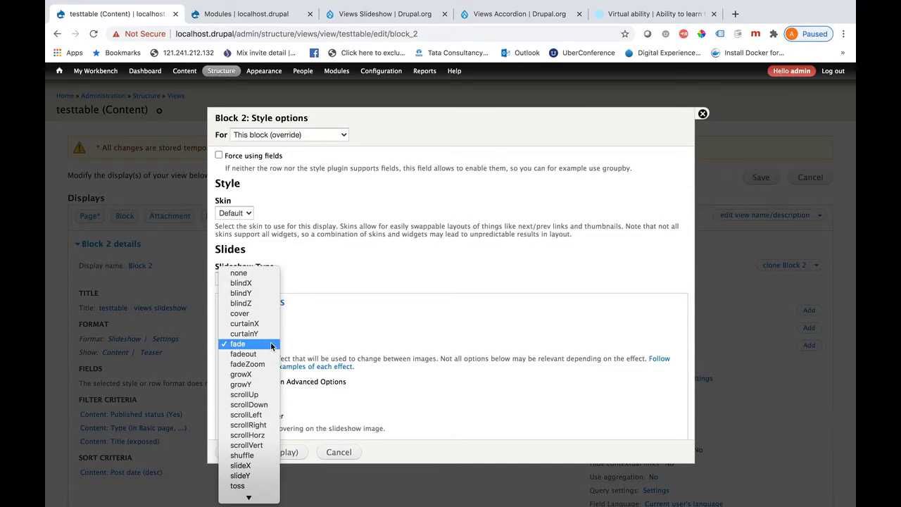
{"action": "left_click", "coordinate": [340, 338]}
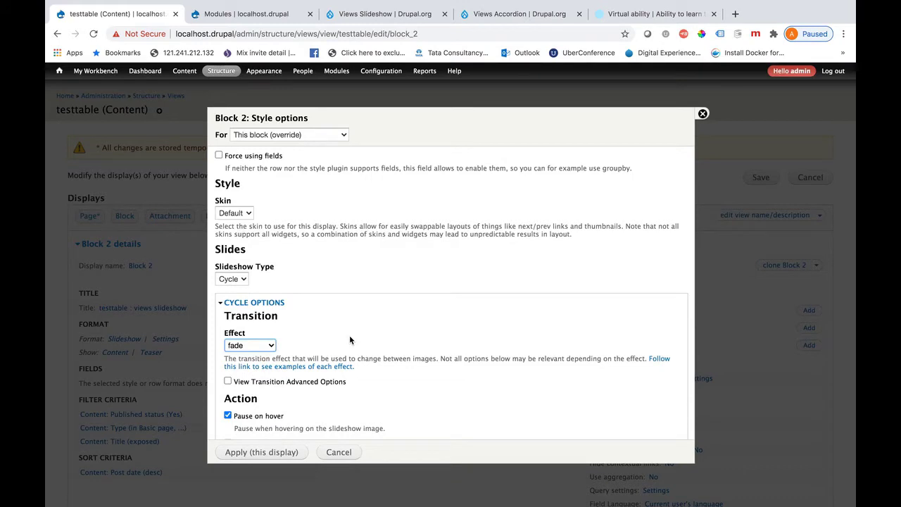
{"action": "scroll", "coordinate": [345, 367], "scroll_direction": "down", "scroll_amount": 4}
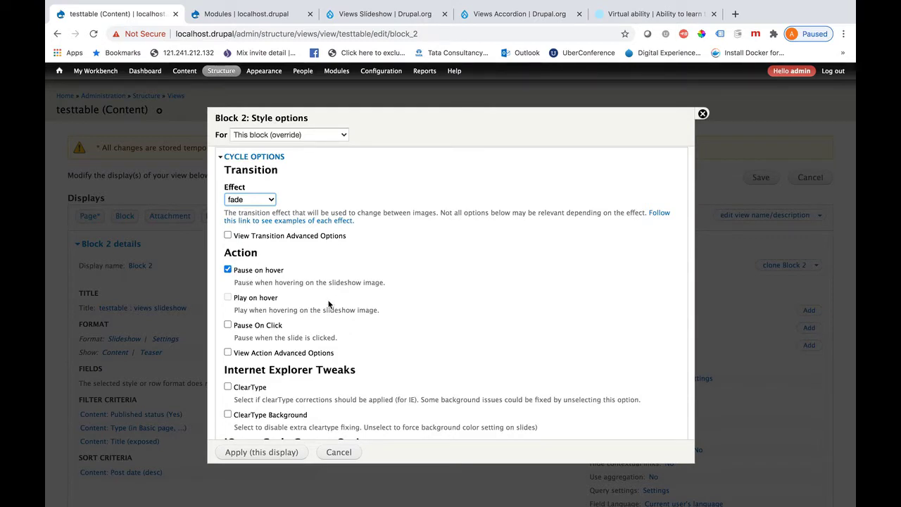
{"action": "left_click", "coordinate": [232, 453]}
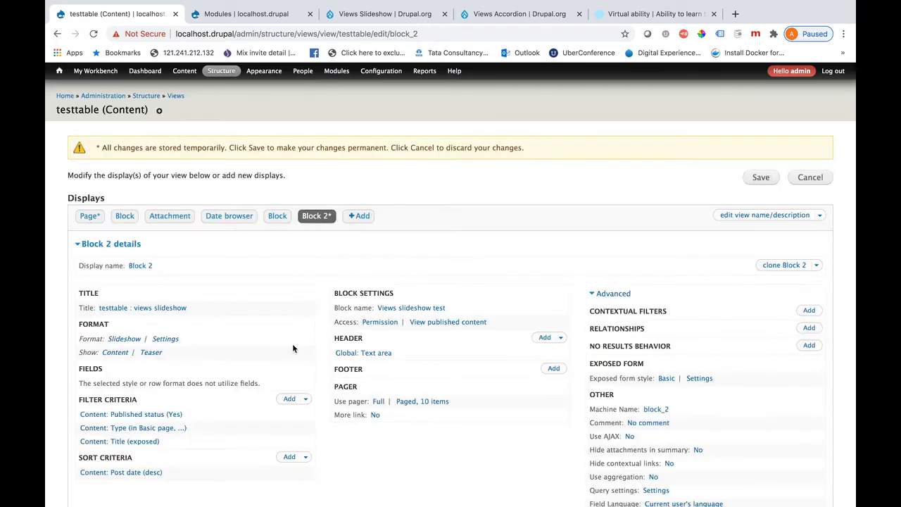
Switch the block's row display from Content to Fields for this display and apply the default row style options
{"action": "left_click", "coordinate": [110, 352]}
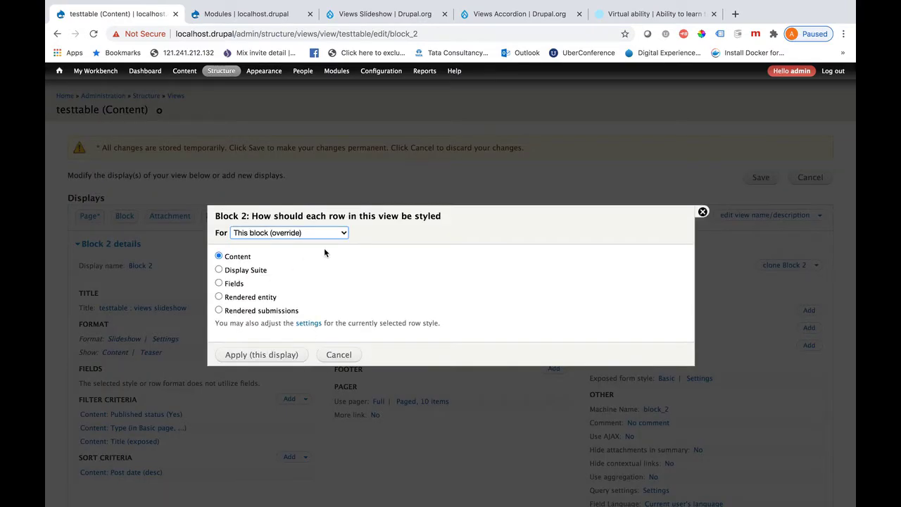
{"action": "left_click", "coordinate": [219, 283]}
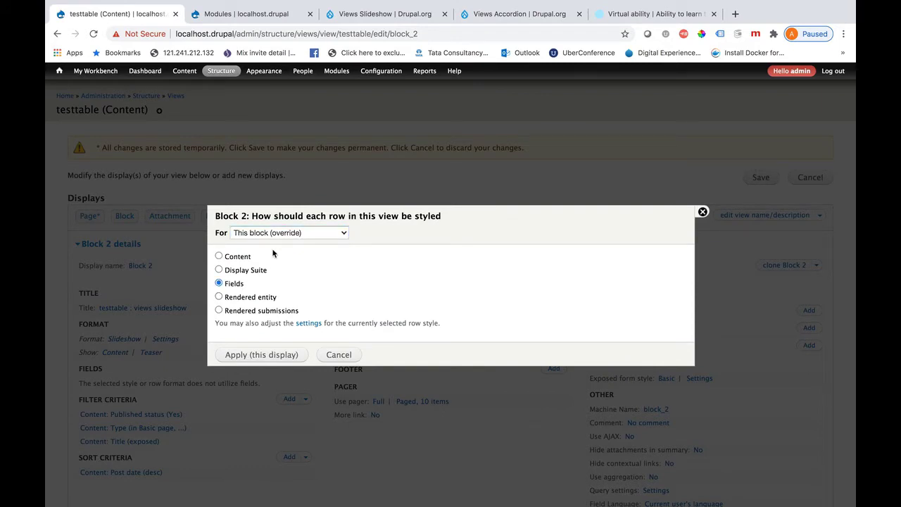
{"action": "left_click", "coordinate": [233, 357]}
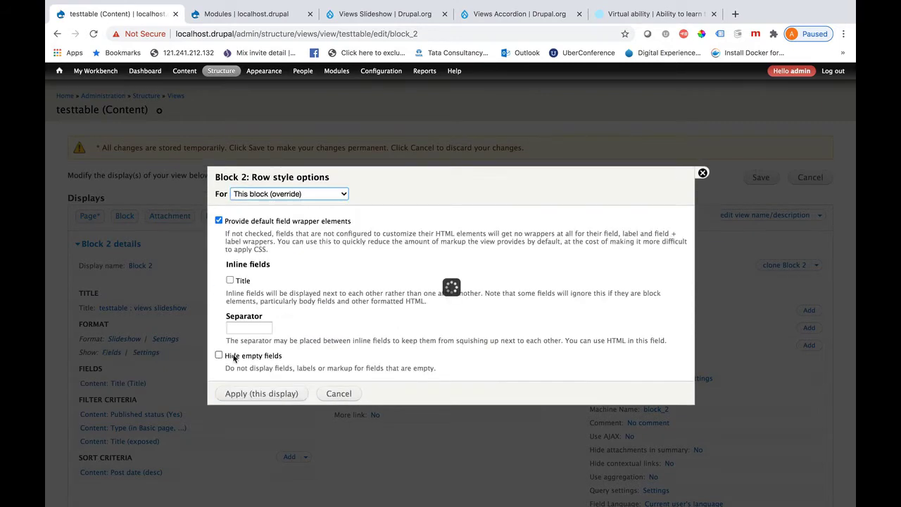
{"action": "left_click", "coordinate": [234, 395]}
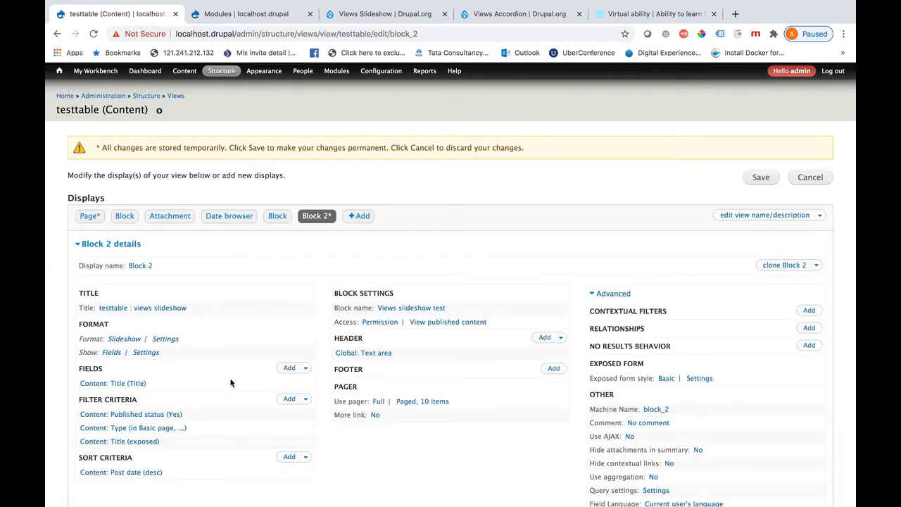
Add the "Content: Add carasoul image" field to this block only, overriding the shared fields
{"action": "scroll", "coordinate": [128, 394], "scroll_direction": "down", "scroll_amount": 2}
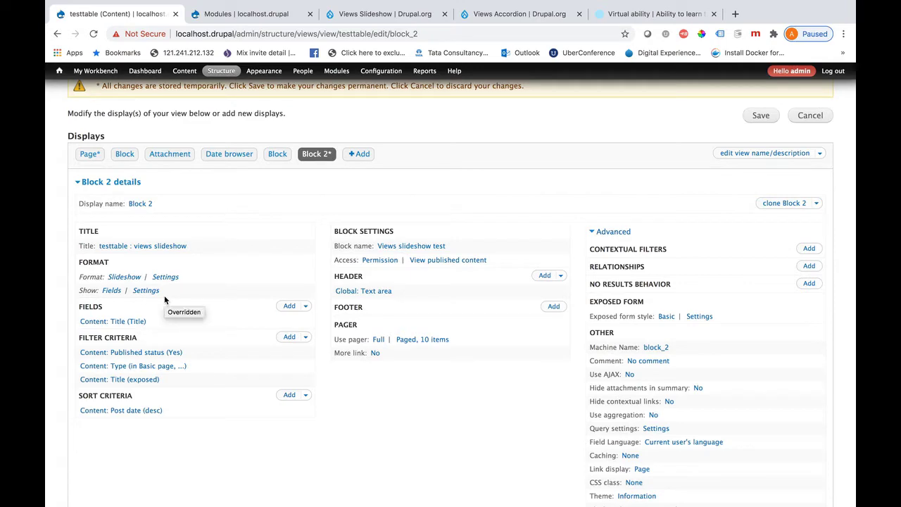
{"action": "left_click", "coordinate": [290, 308]}
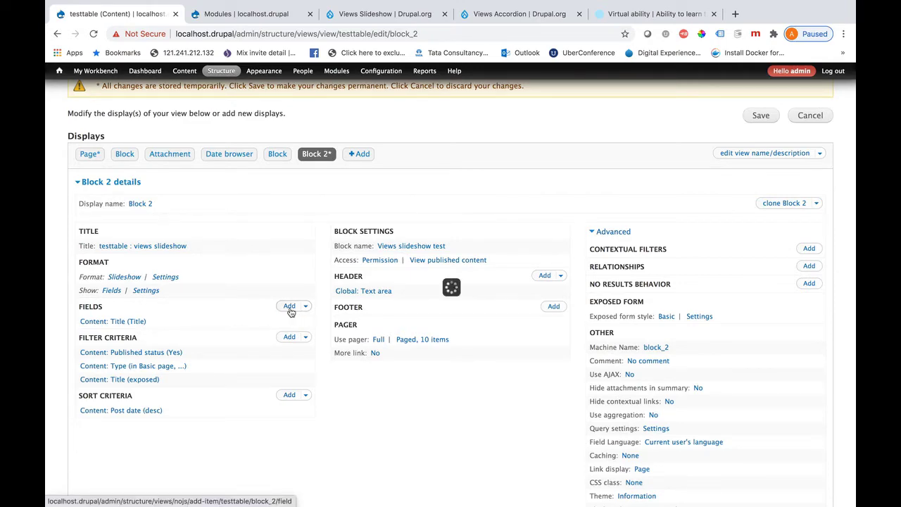
{"action": "left_click", "coordinate": [273, 176]}
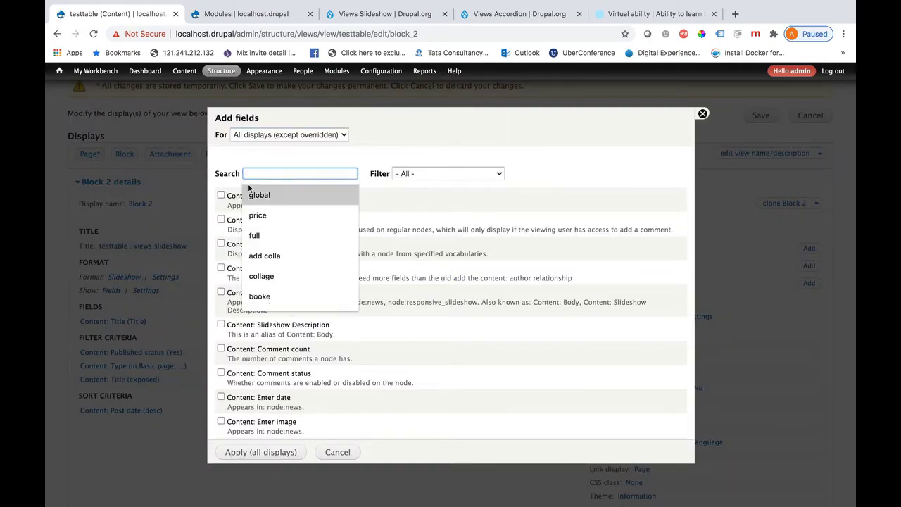
{"action": "left_click", "coordinate": [222, 195]}
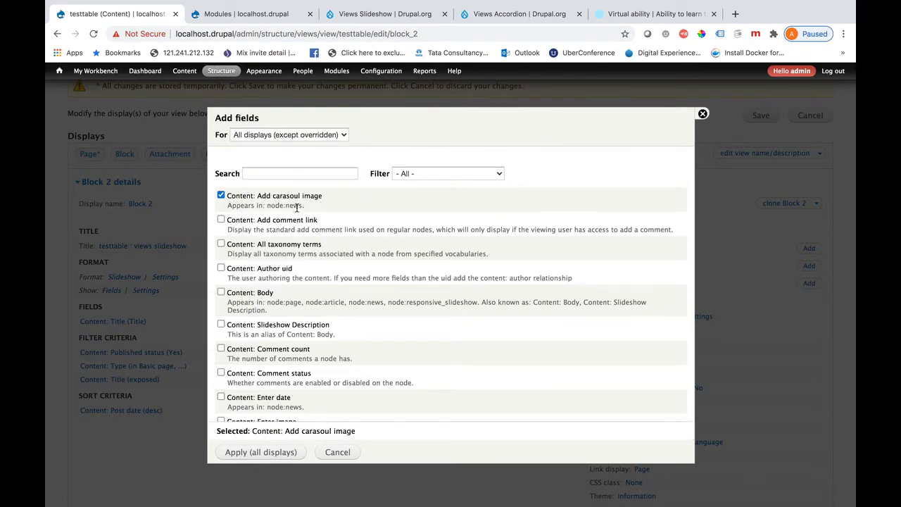
{"action": "left_click", "coordinate": [311, 135]}
{"action": "left_click", "coordinate": [299, 143]}
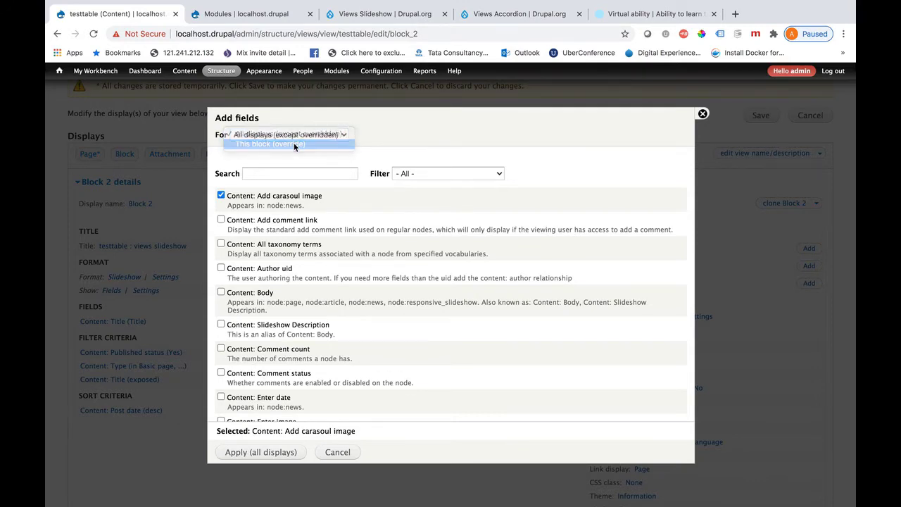
{"action": "left_click", "coordinate": [235, 452]}
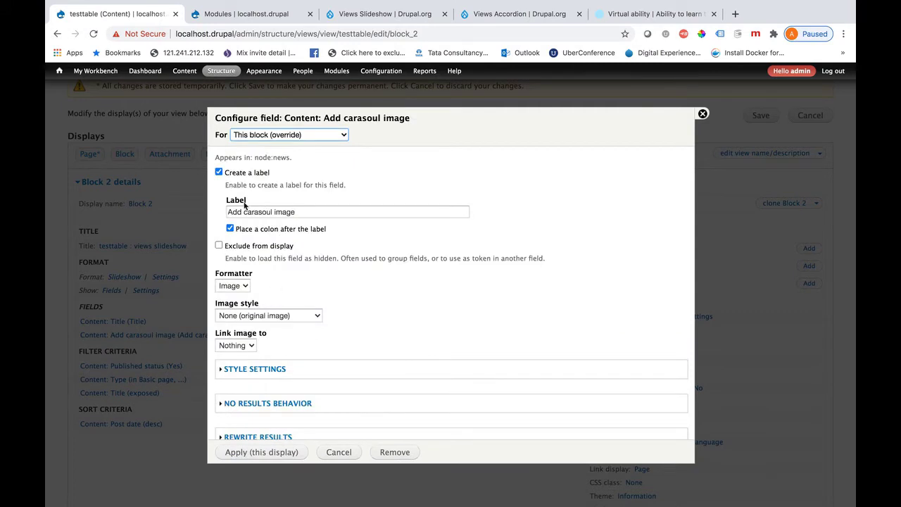
Configure the carasoul image field without a label, using the responsive_slideshow_style image style, and apply it to this display
{"action": "left_click", "coordinate": [218, 171]}
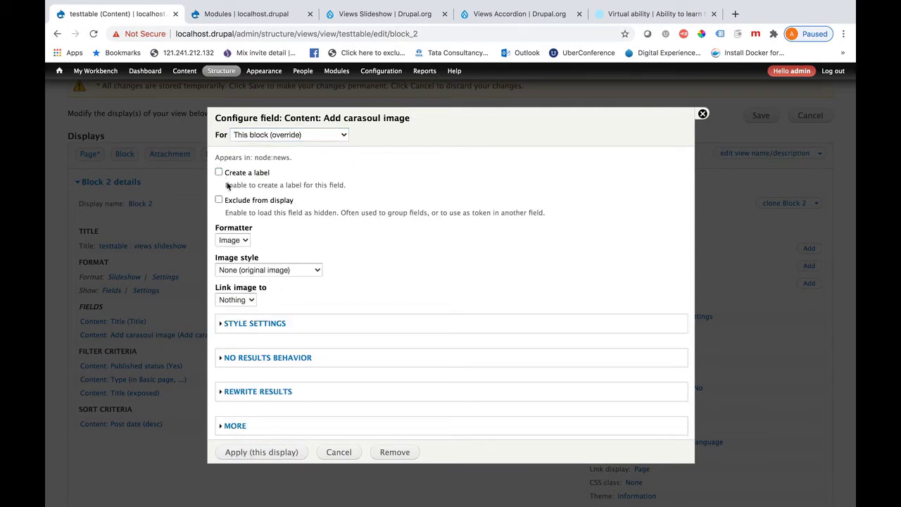
{"action": "left_click", "coordinate": [310, 271]}
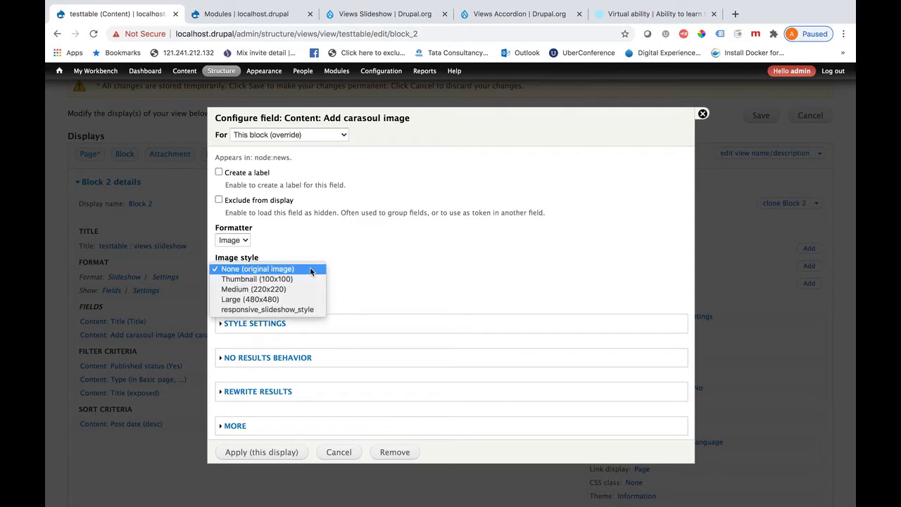
{"action": "left_click", "coordinate": [299, 310]}
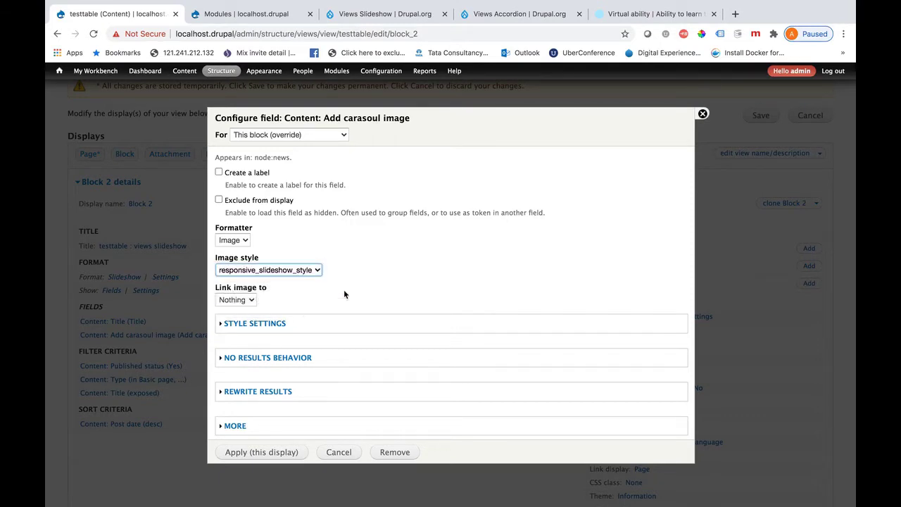
{"action": "left_click", "coordinate": [309, 273]}
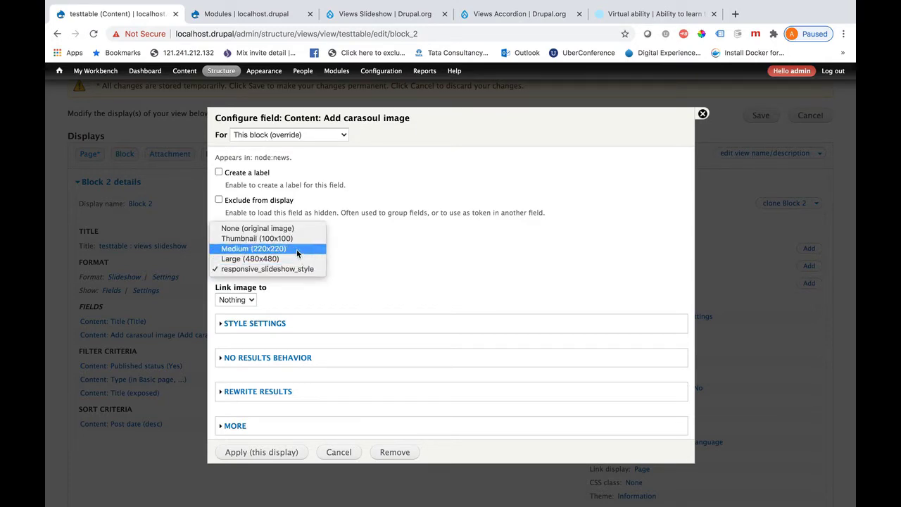
{"action": "left_click", "coordinate": [387, 257]}
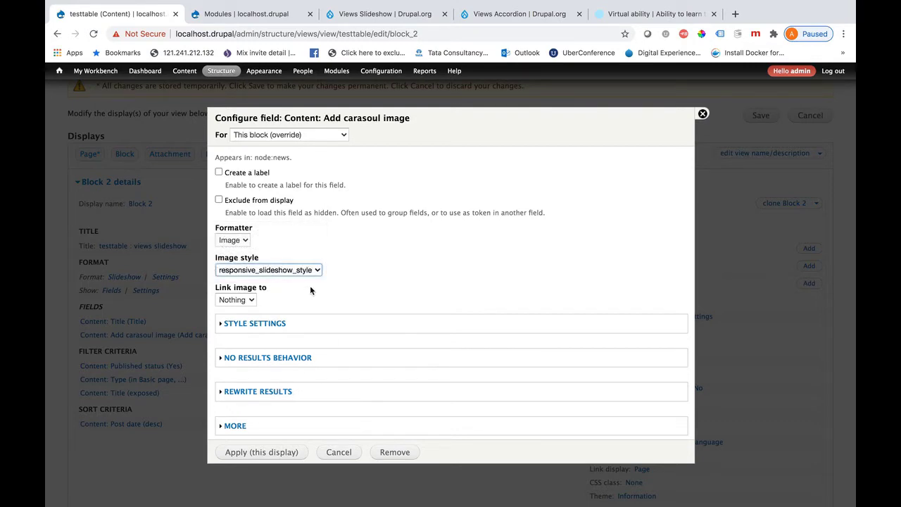
{"action": "left_click", "coordinate": [234, 454]}
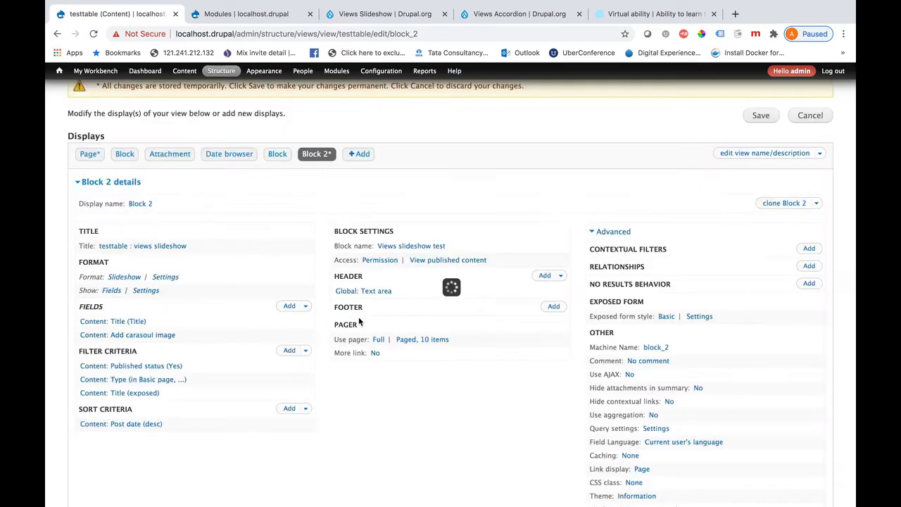
Check the block preview and limit the Content: Type filter to News by excluding Basic page, overriding it for this block only
{"action": "scroll", "coordinate": [247, 434], "scroll_direction": "down", "scroll_amount": 10}
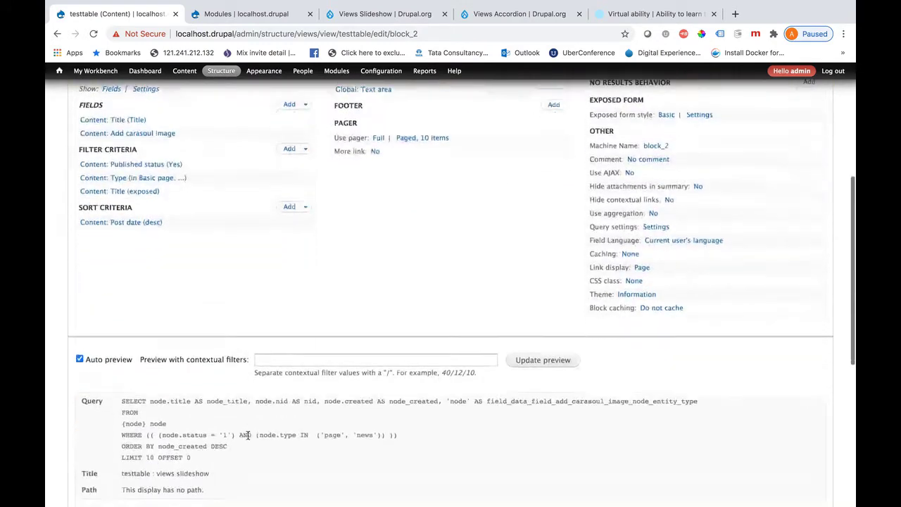
{"action": "scroll", "coordinate": [247, 435], "scroll_direction": "down", "scroll_amount": 2}
{"action": "scroll", "coordinate": [247, 433], "scroll_direction": "down", "scroll_amount": 3}
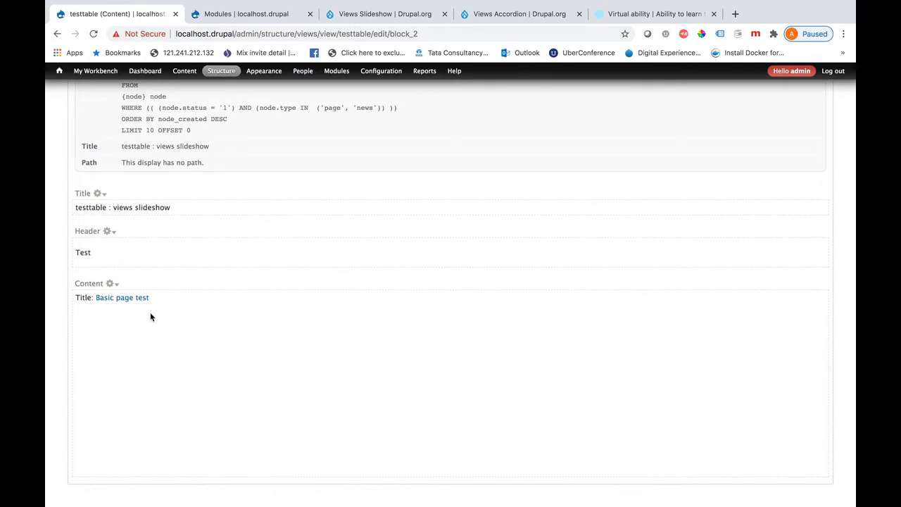
{"action": "scroll", "coordinate": [201, 296], "scroll_direction": "up", "scroll_amount": 10}
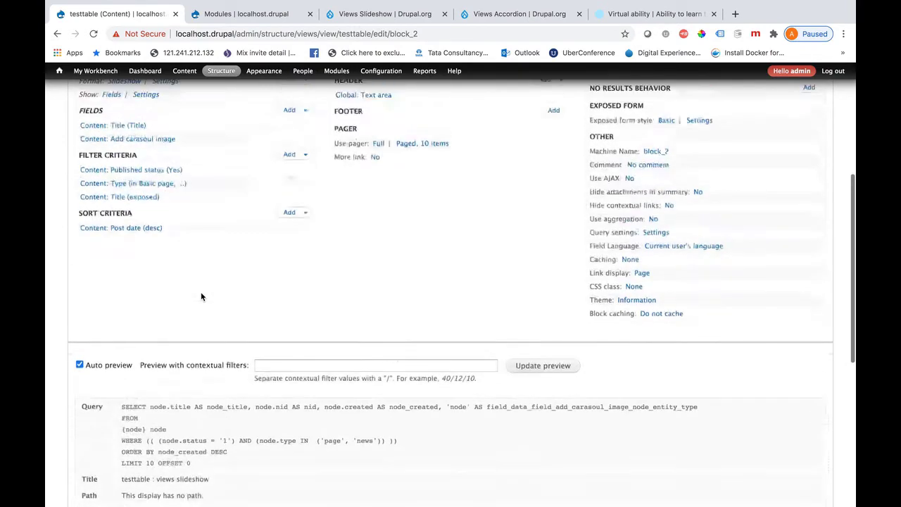
{"action": "scroll", "coordinate": [201, 297], "scroll_direction": "down", "scroll_amount": 6}
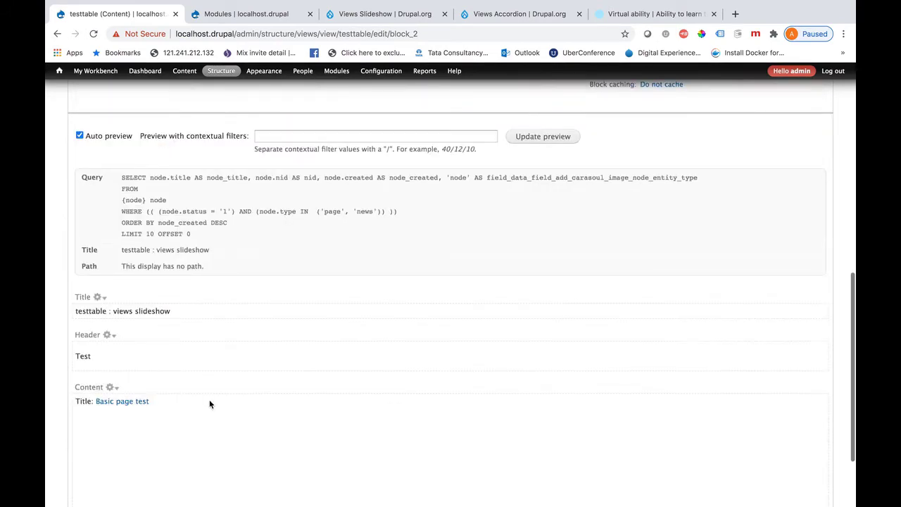
{"action": "scroll", "coordinate": [226, 382], "scroll_direction": "up", "scroll_amount": 9}
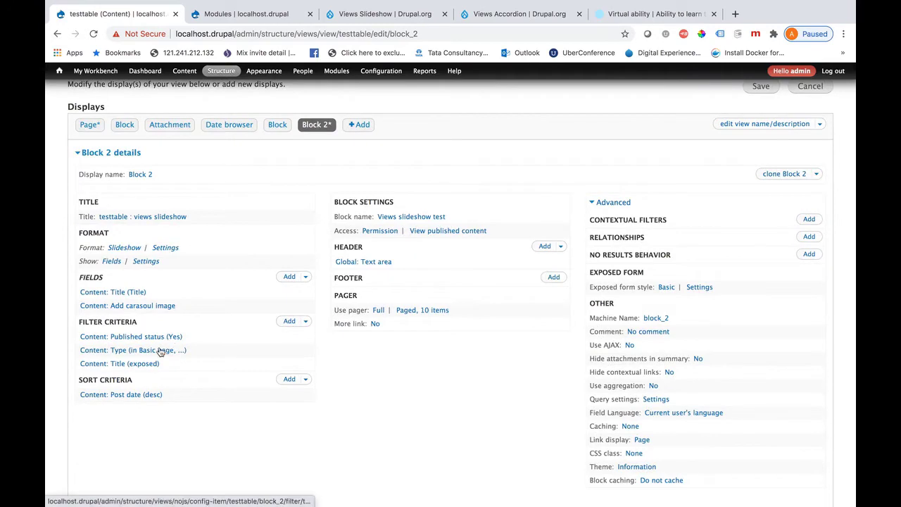
{"action": "left_click", "coordinate": [165, 339]}
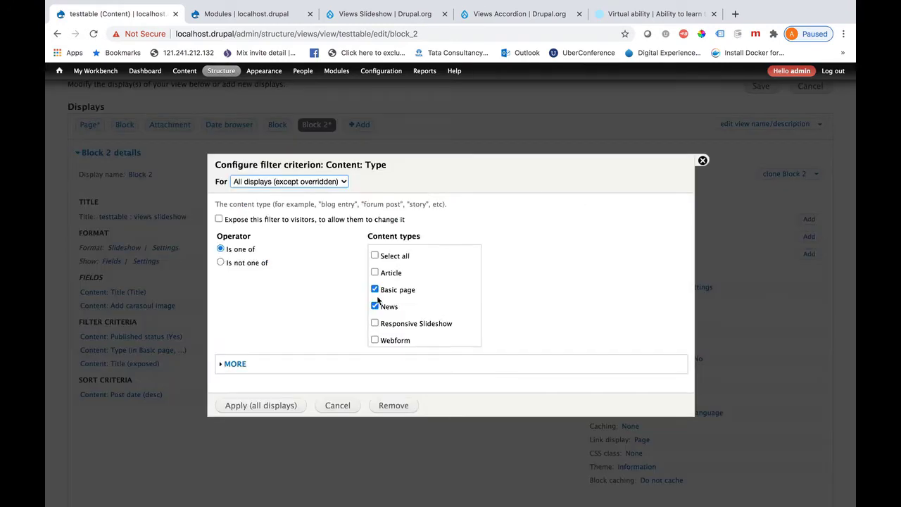
{"action": "left_click", "coordinate": [375, 289]}
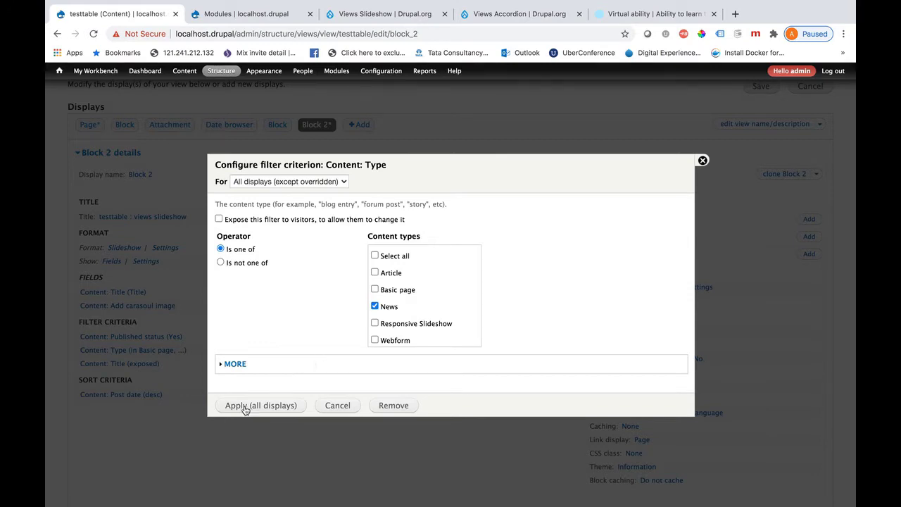
{"action": "left_click", "coordinate": [315, 182]}
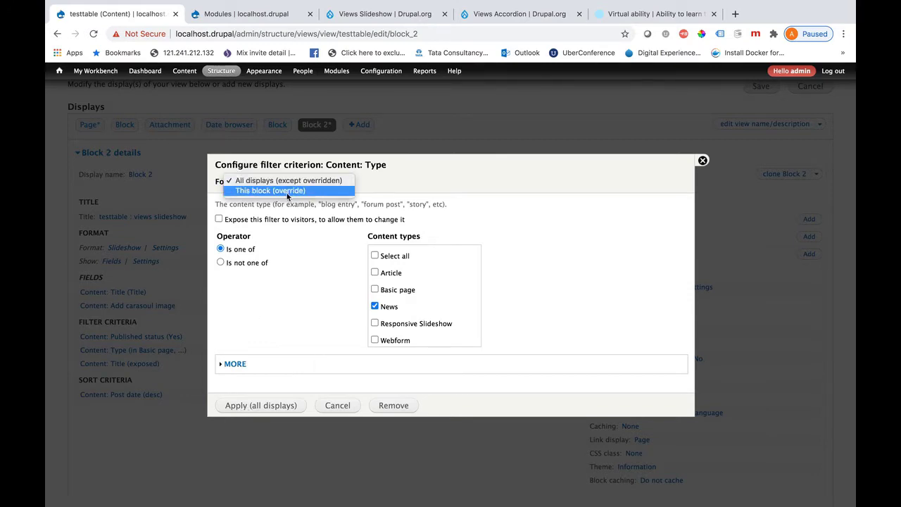
{"action": "left_click", "coordinate": [282, 191]}
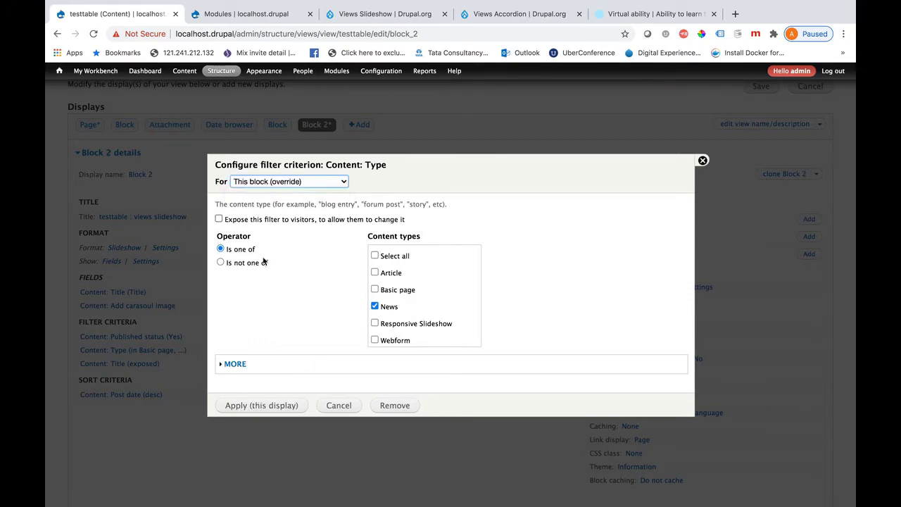
{"action": "left_click", "coordinate": [234, 406]}
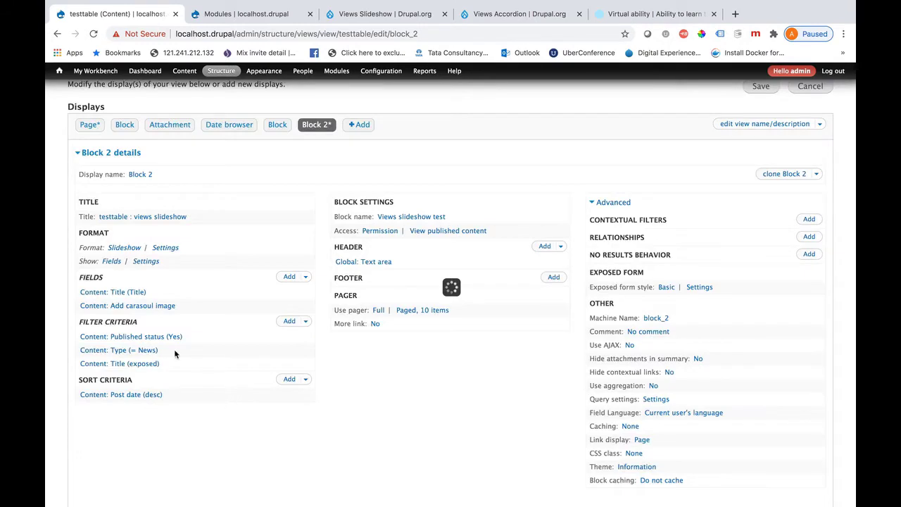
Remove the exposed Content: Title filter from this block and save the testtable view
{"action": "left_click", "coordinate": [145, 364]}
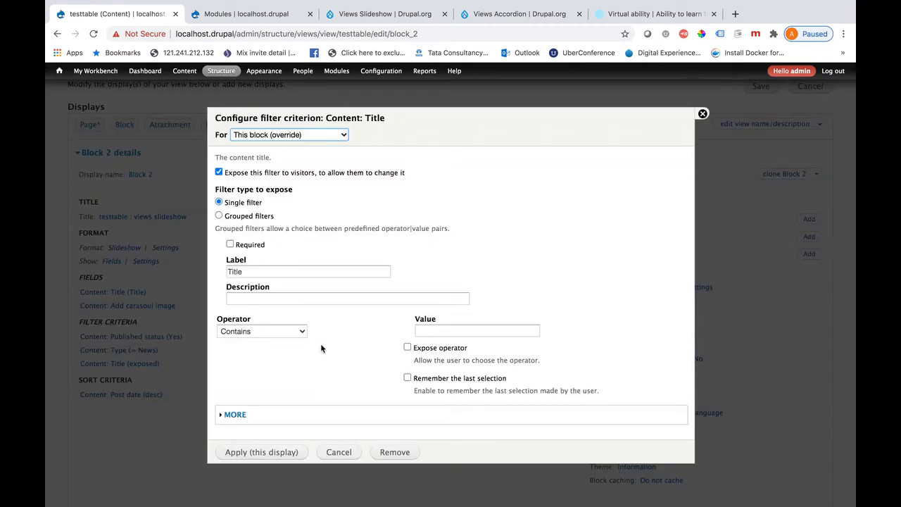
{"action": "left_click", "coordinate": [395, 454]}
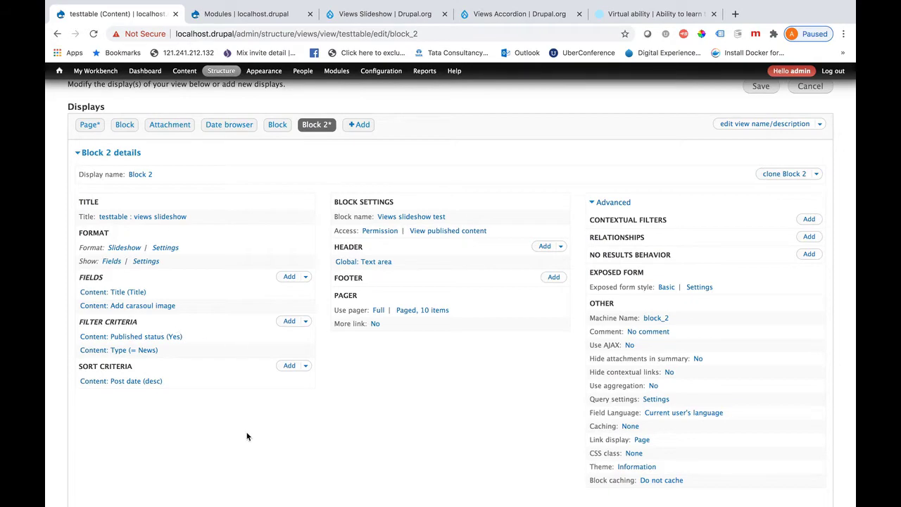
{"action": "scroll", "coordinate": [247, 434], "scroll_direction": "down", "scroll_amount": 10}
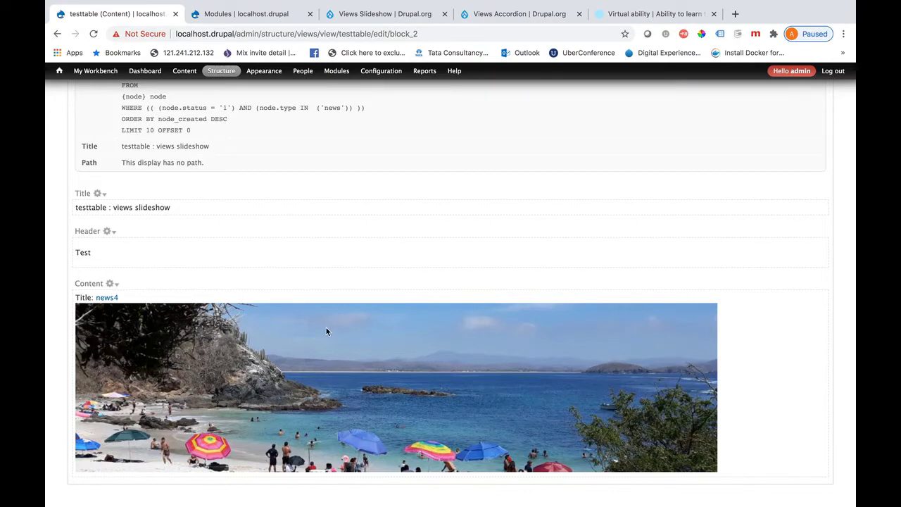
{"action": "scroll", "coordinate": [326, 331], "scroll_direction": "up", "scroll_amount": 15}
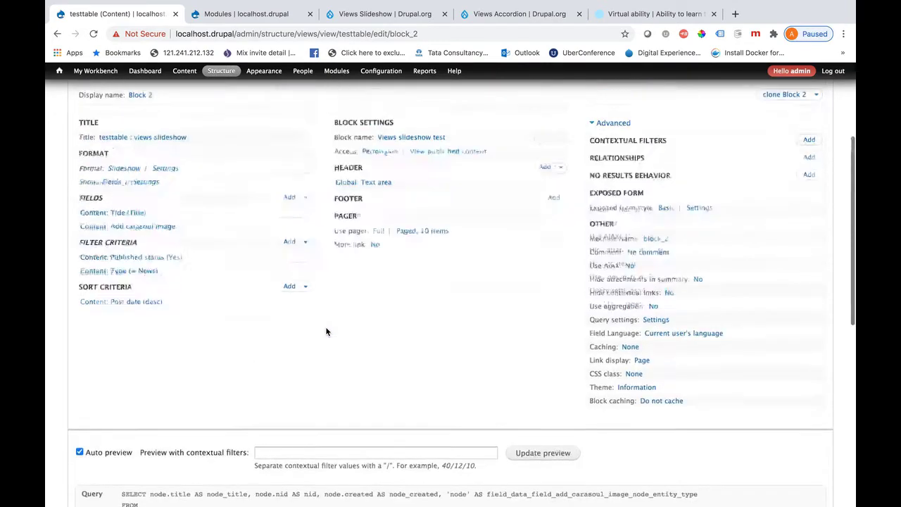
{"action": "scroll", "coordinate": [325, 330], "scroll_direction": "up", "scroll_amount": 2}
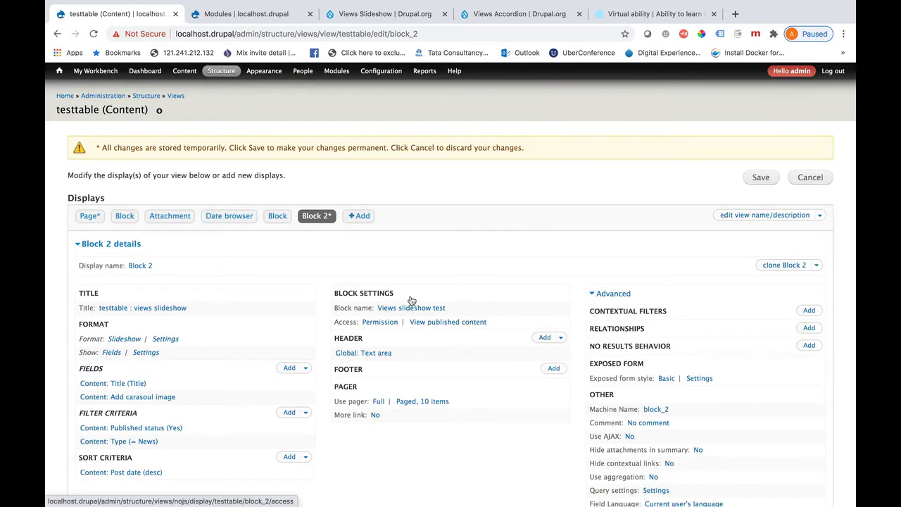
{"action": "left_click", "coordinate": [761, 178]}
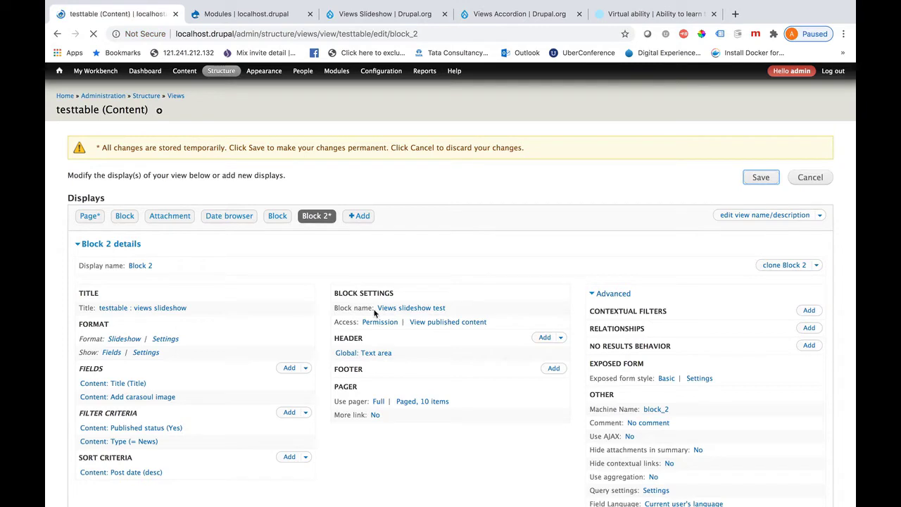
Copy the block name "Views slideshow test" from the view's block settings and open the Blocks administration
{"action": "left_click_drag", "start_coordinate": [374, 313], "coordinate": [433, 317]}
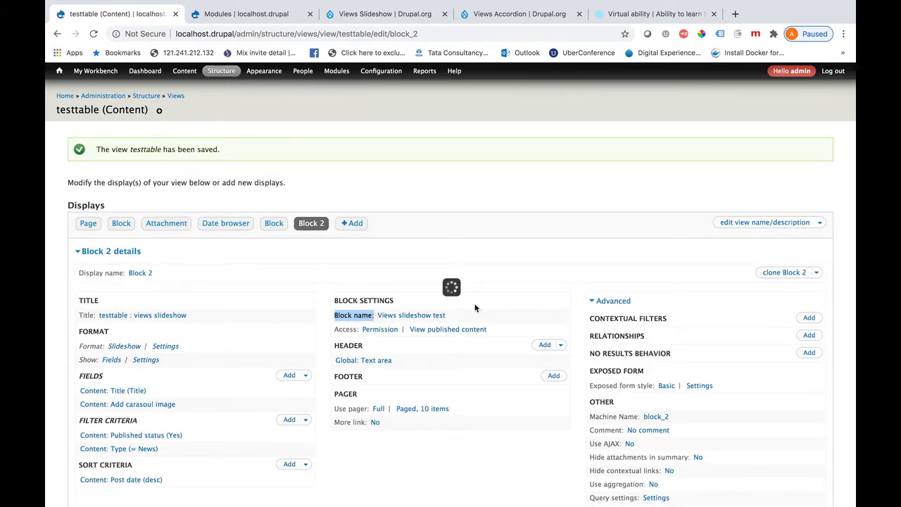
{"action": "left_click", "coordinate": [451, 315]}
{"action": "left_click_drag", "start_coordinate": [451, 314], "coordinate": [378, 316]}
{"action": "key", "text": "super+c"}
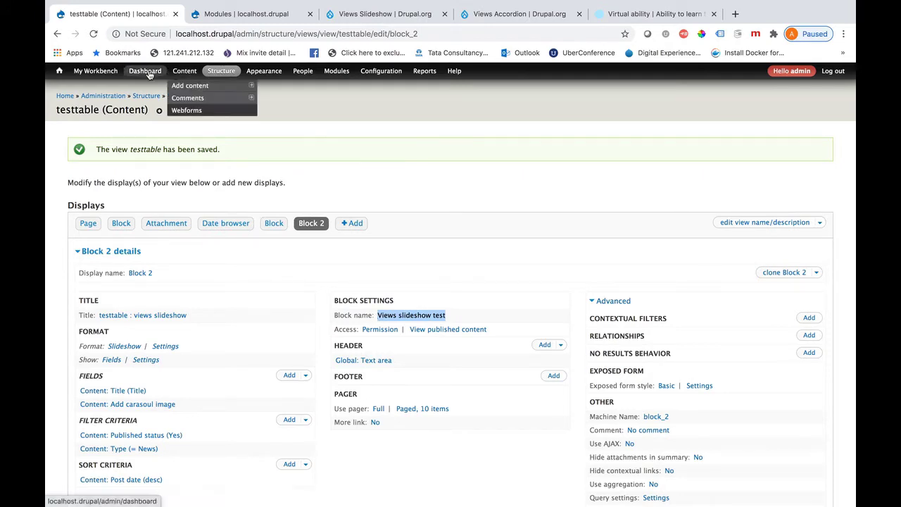
{"action": "mouse_move", "coordinate": [221, 73]}
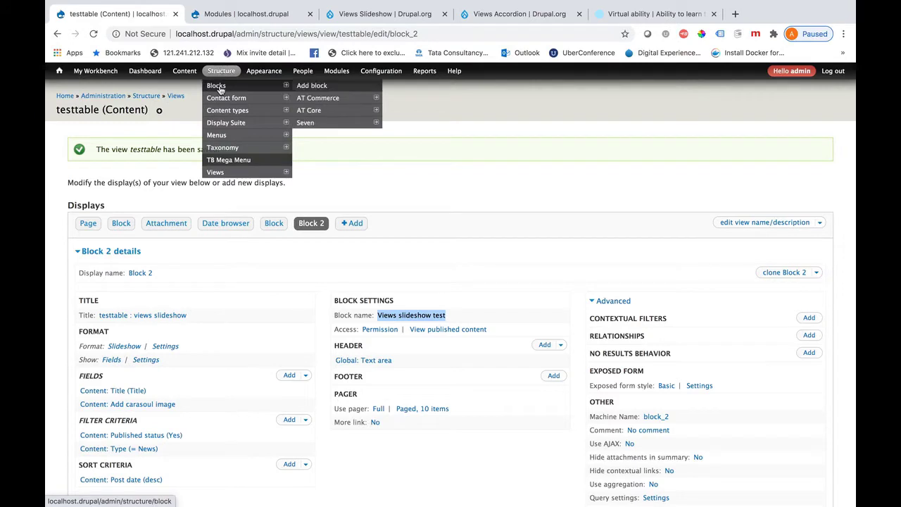
{"action": "left_click", "coordinate": [225, 172]}
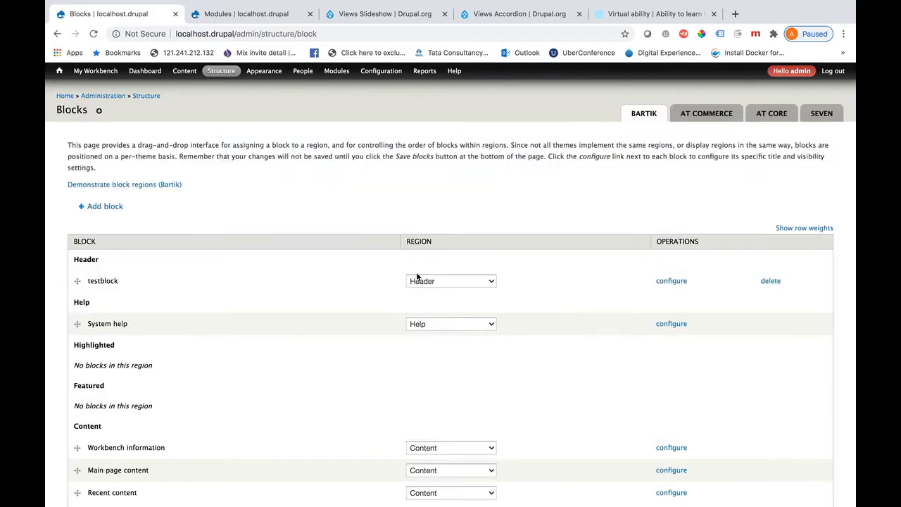
Find the Views slideshow test block in the Bartik block list, assign it to the Featured region, and save the blocks
{"action": "key", "text": "super+f"}
{"action": "key", "text": "super+v"}
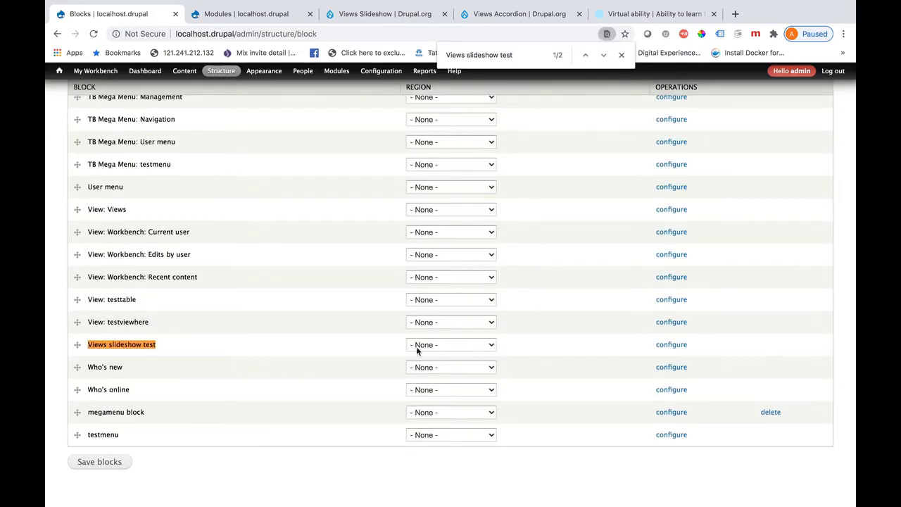
{"action": "left_click", "coordinate": [470, 345]}
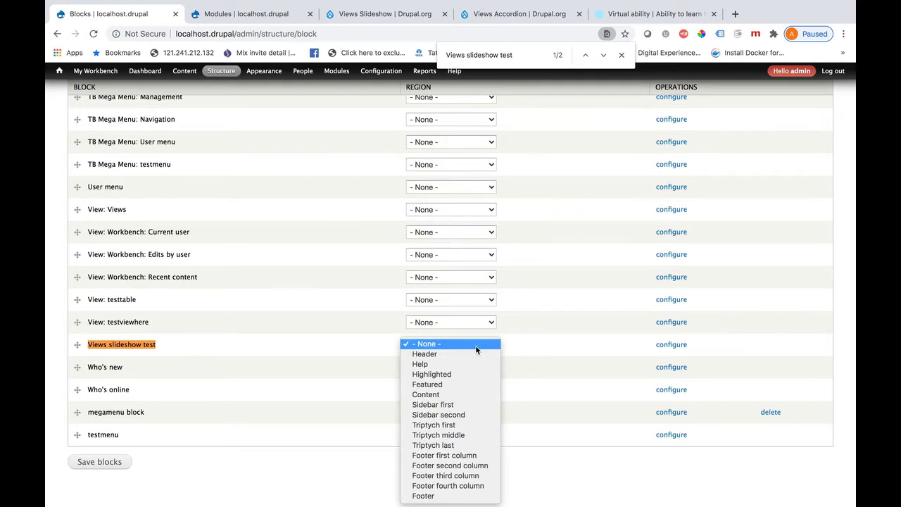
{"action": "left_click", "coordinate": [438, 384]}
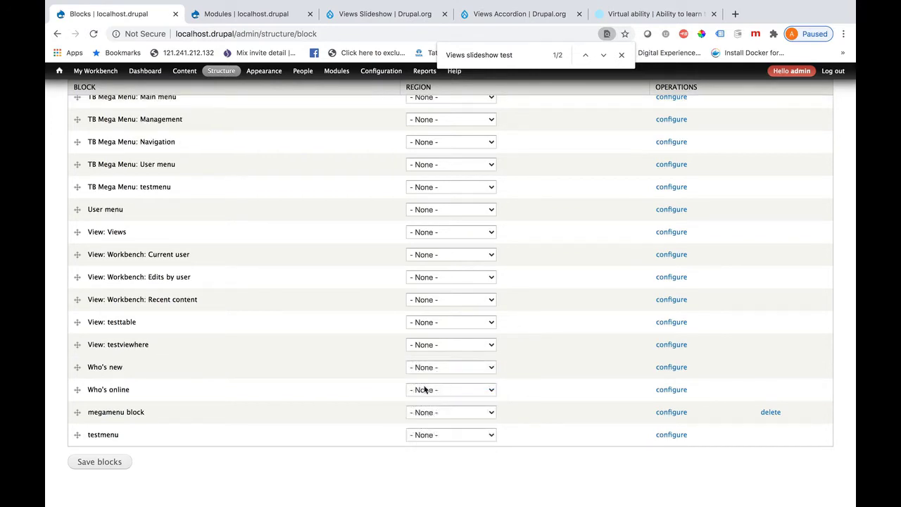
{"action": "left_click", "coordinate": [97, 463]}
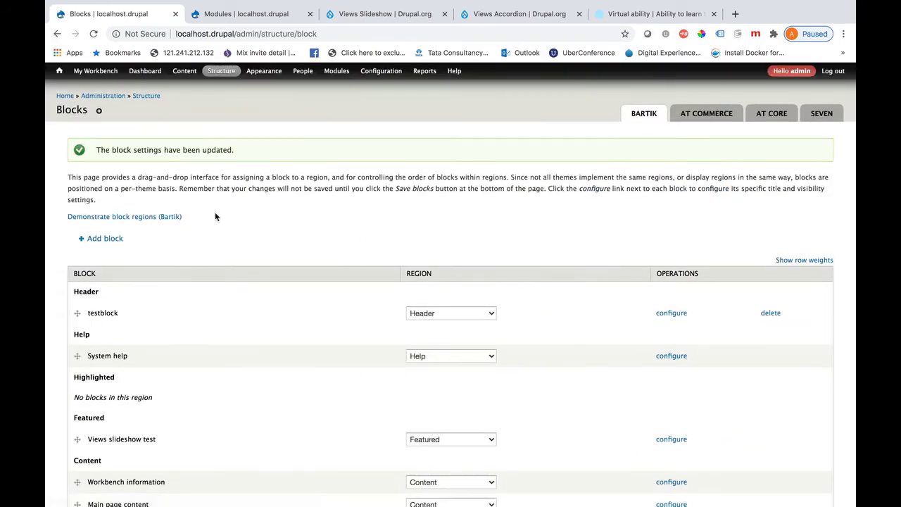
View the slideshow on the site's home page and open the configuration of its block
{"action": "left_click", "coordinate": [60, 70]}
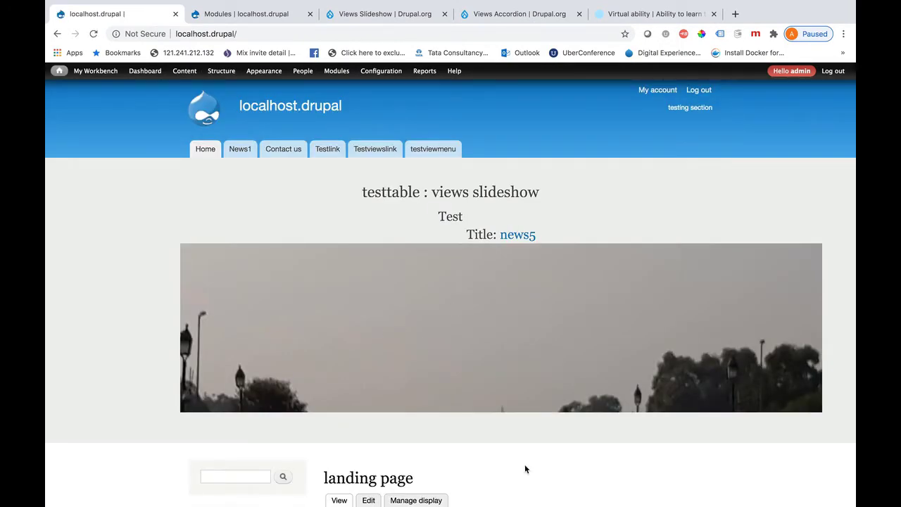
{"action": "scroll", "coordinate": [525, 468], "scroll_direction": "down", "scroll_amount": 1}
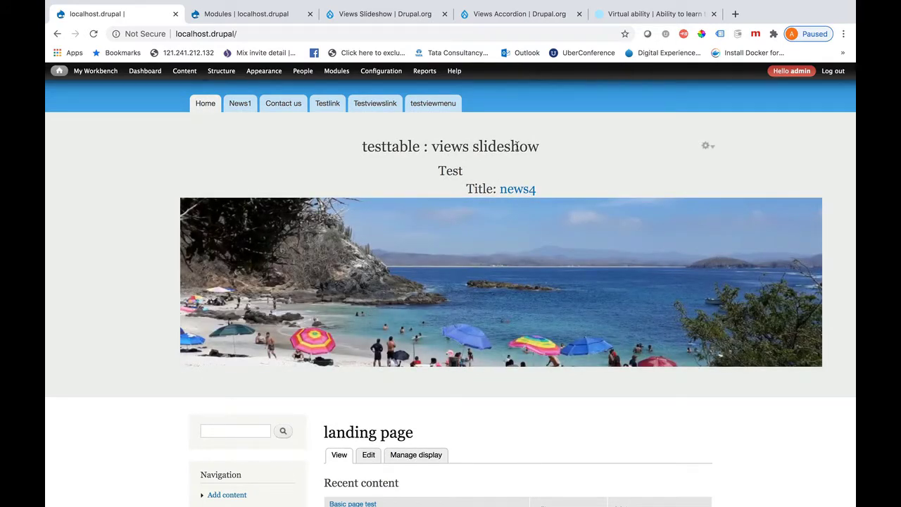
{"action": "left_click", "coordinate": [712, 147]}
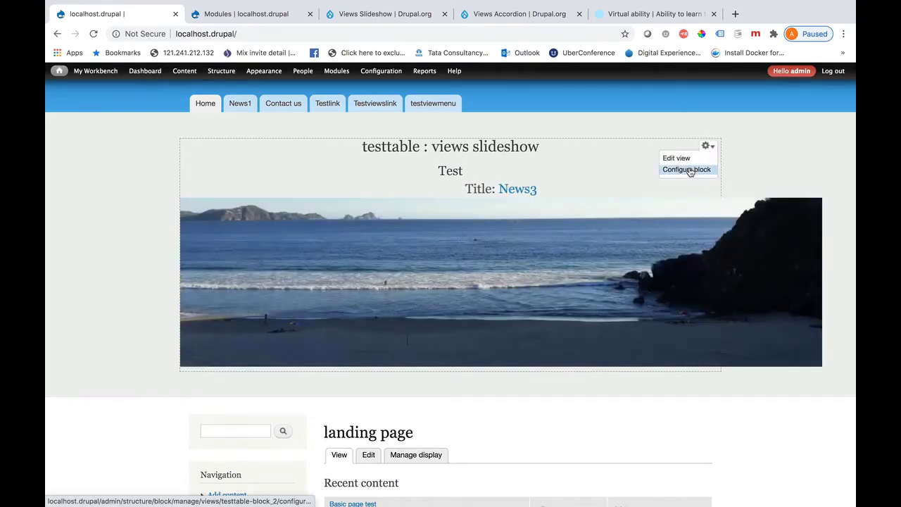
{"action": "left_click", "coordinate": [687, 169]}
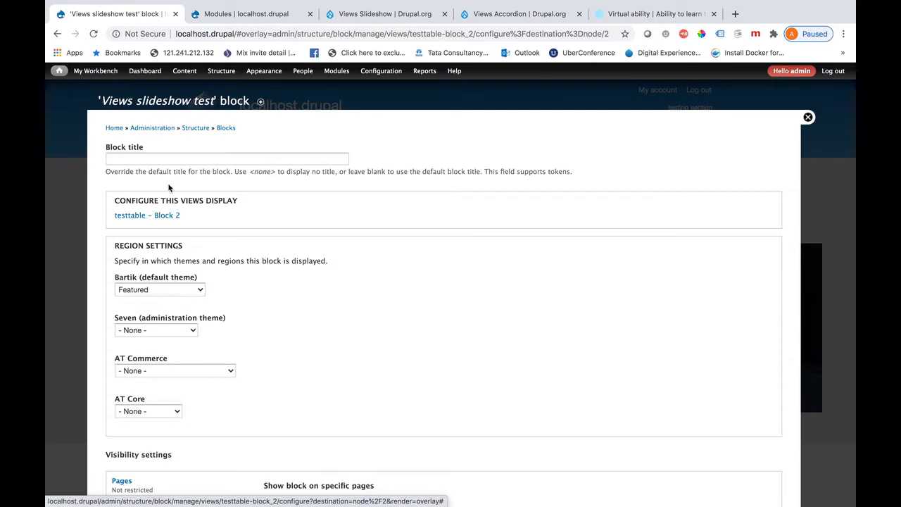
Set the slideshow block's title to <none> so no title is displayed, and save the block
{"action": "left_click_drag", "start_coordinate": [276, 172], "coordinate": [202, 160]}
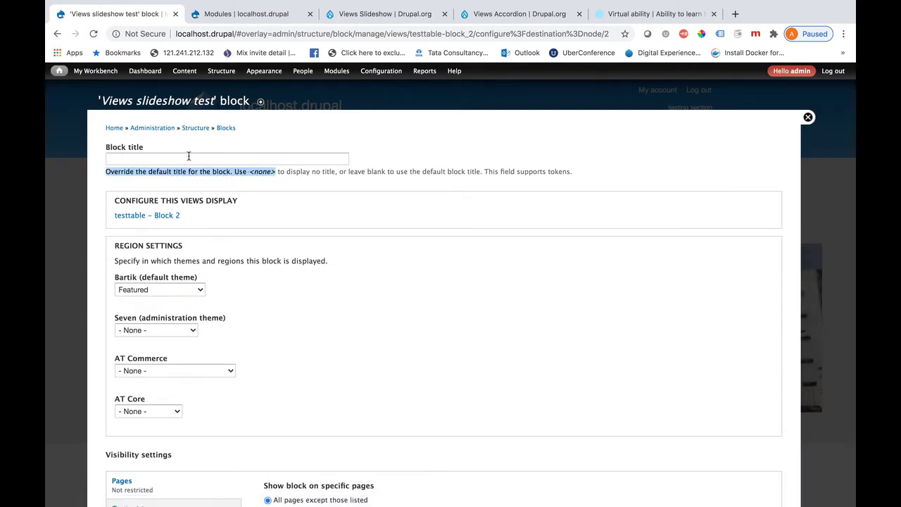
{"action": "left_click", "coordinate": [188, 156]}
{"action": "type", "text": "<none>"}
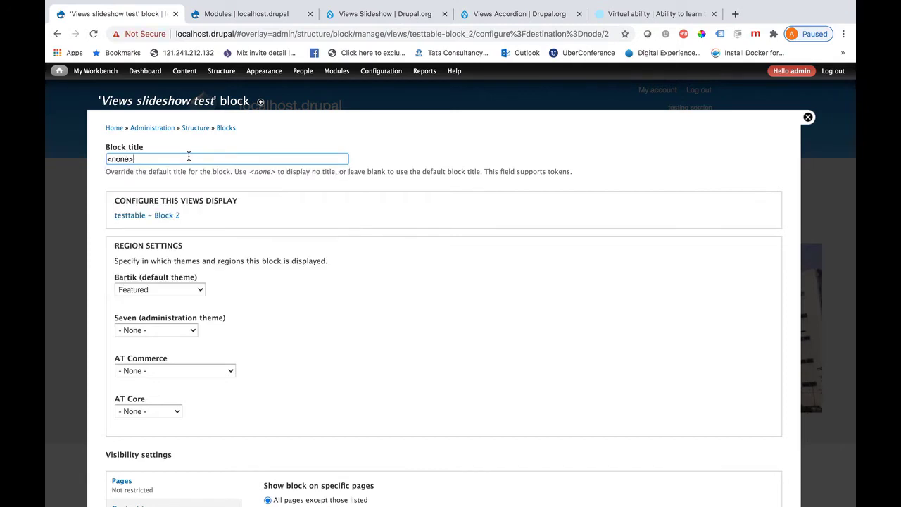
{"action": "scroll", "coordinate": [258, 357], "scroll_direction": "down", "scroll_amount": 5}
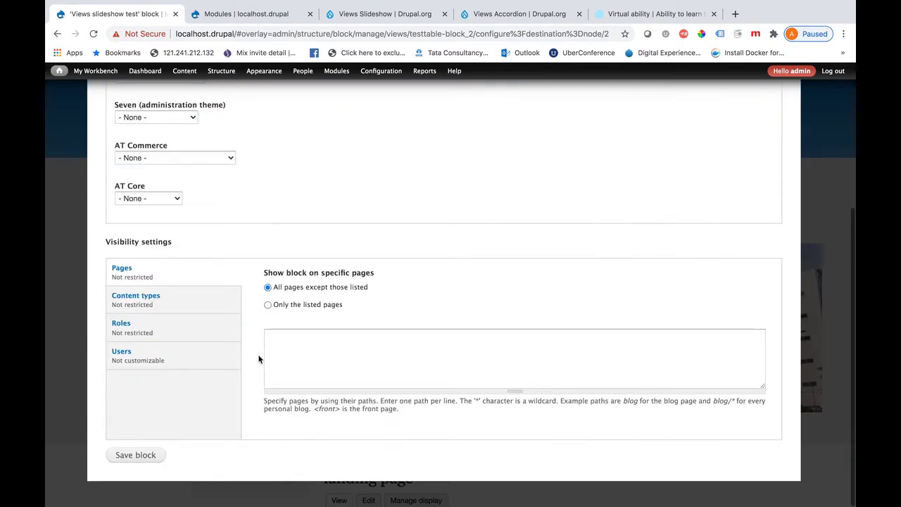
{"action": "left_click", "coordinate": [144, 457]}
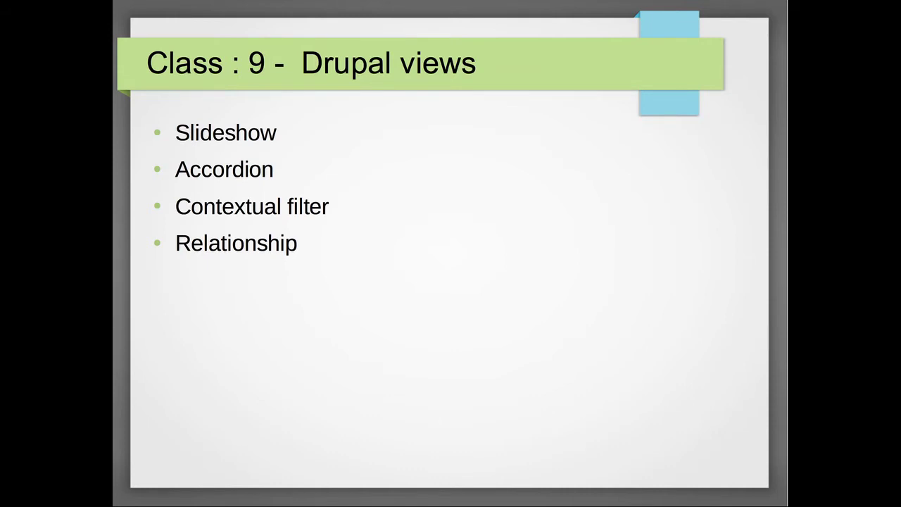
Switch to the browser and examine how the World of literature accordion on the Virtual ability site expands and collapses its entries
{"action": "key", "text": "super+Tab"}
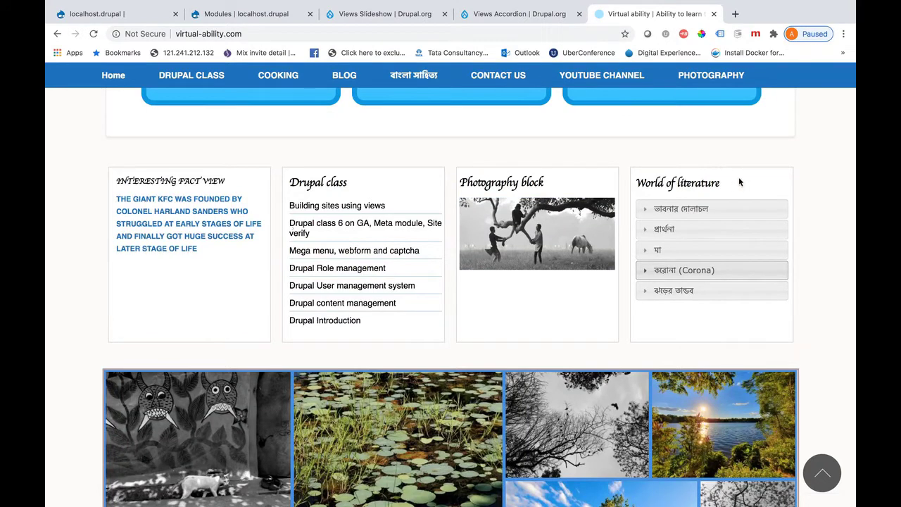
{"action": "left_click", "coordinate": [669, 210]}
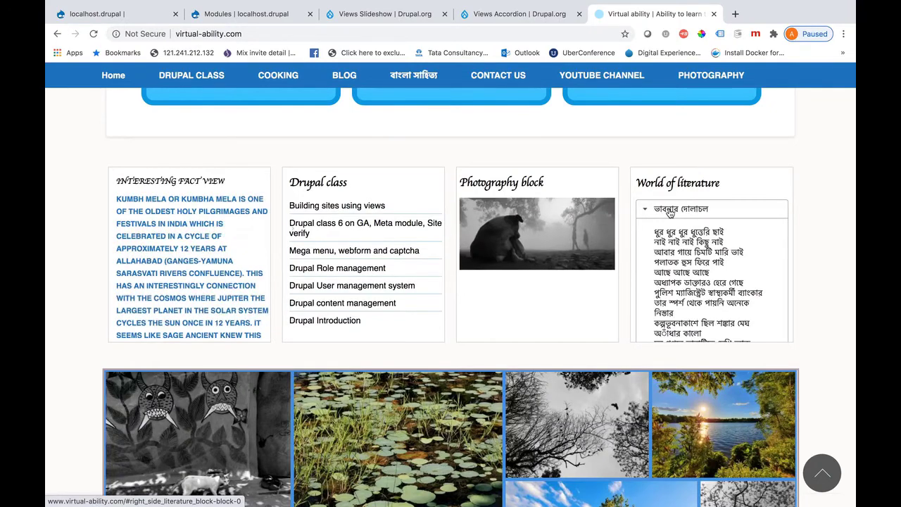
{"action": "left_click", "coordinate": [669, 211]}
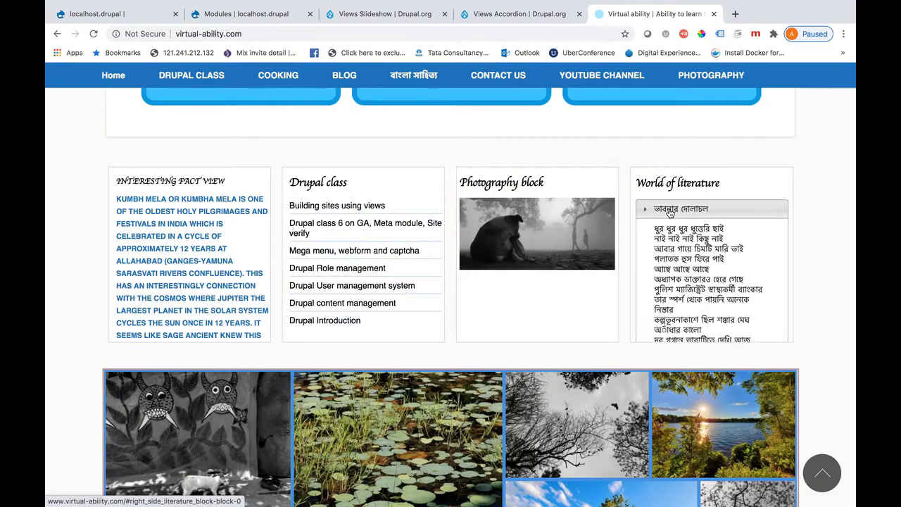
{"action": "left_click", "coordinate": [666, 252]}
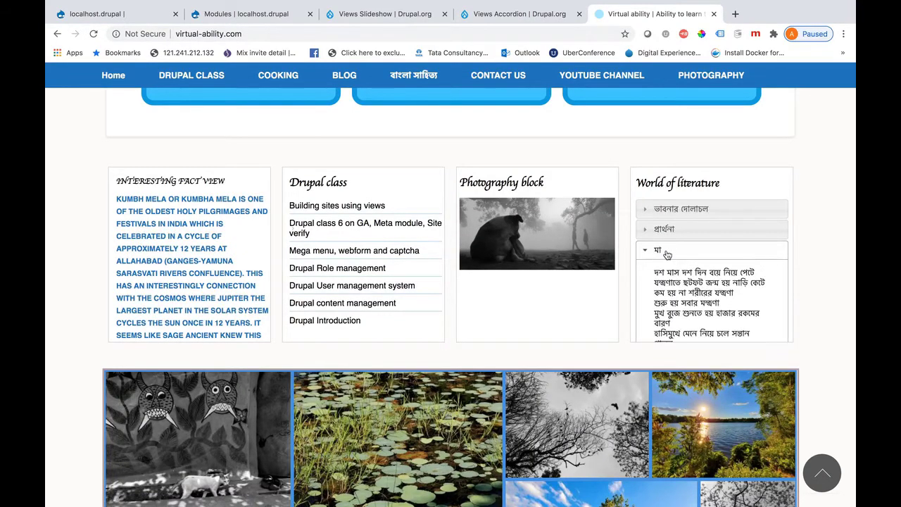
{"action": "left_click", "coordinate": [667, 252]}
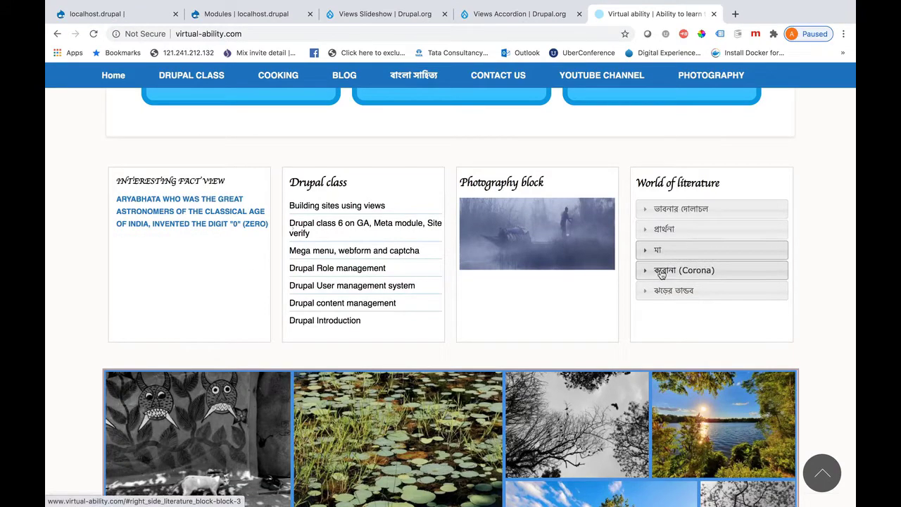
{"action": "left_click", "coordinate": [661, 271]}
{"action": "left_click", "coordinate": [662, 273]}
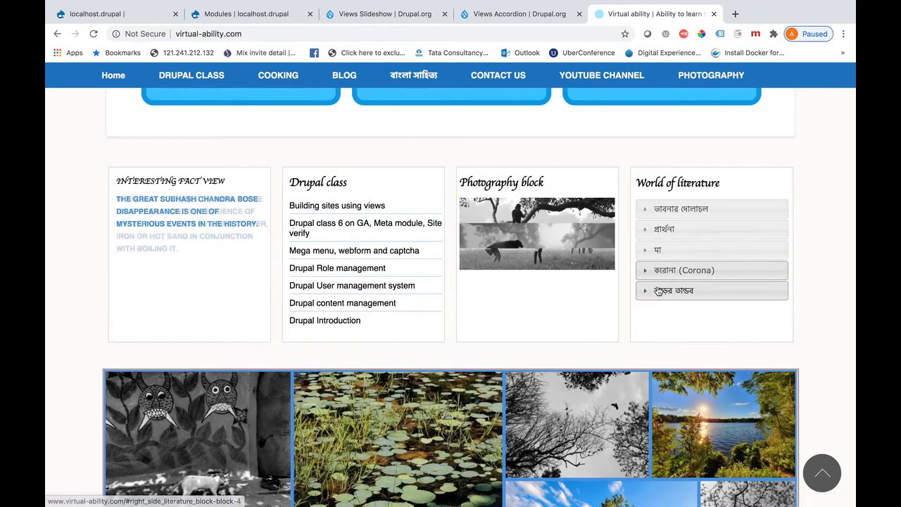
{"action": "left_click", "coordinate": [658, 290]}
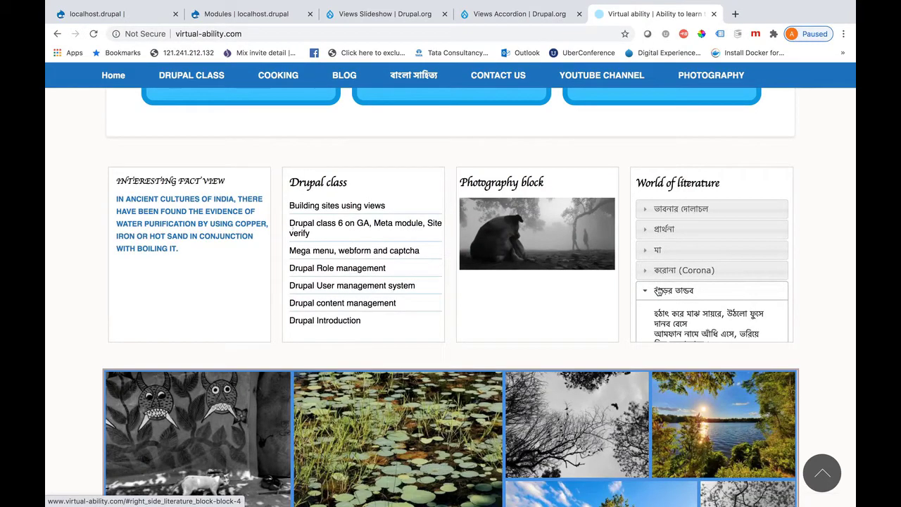
{"action": "left_click", "coordinate": [677, 210]}
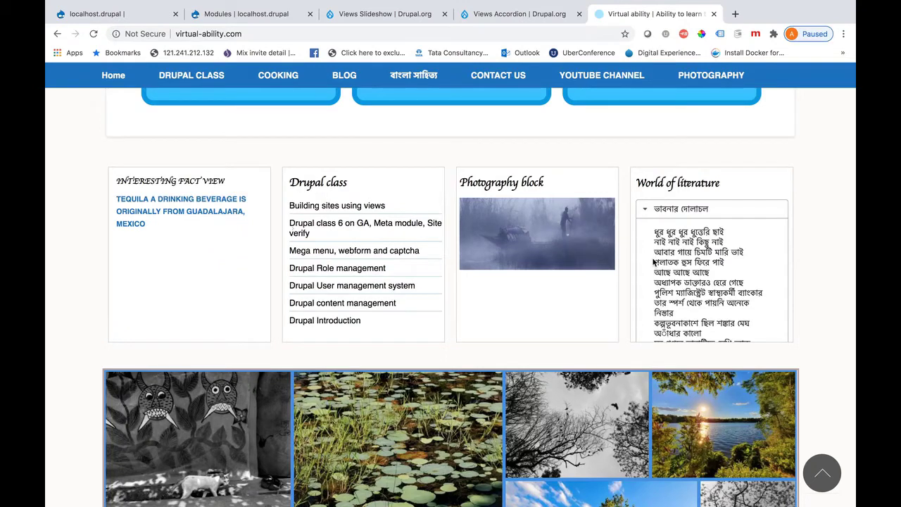
{"action": "left_click", "coordinate": [673, 214]}
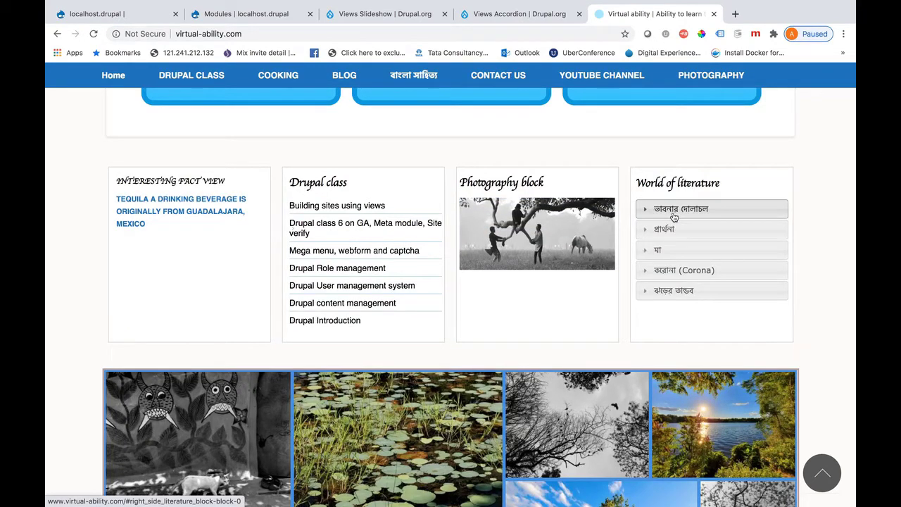
{"action": "left_click", "coordinate": [663, 234]}
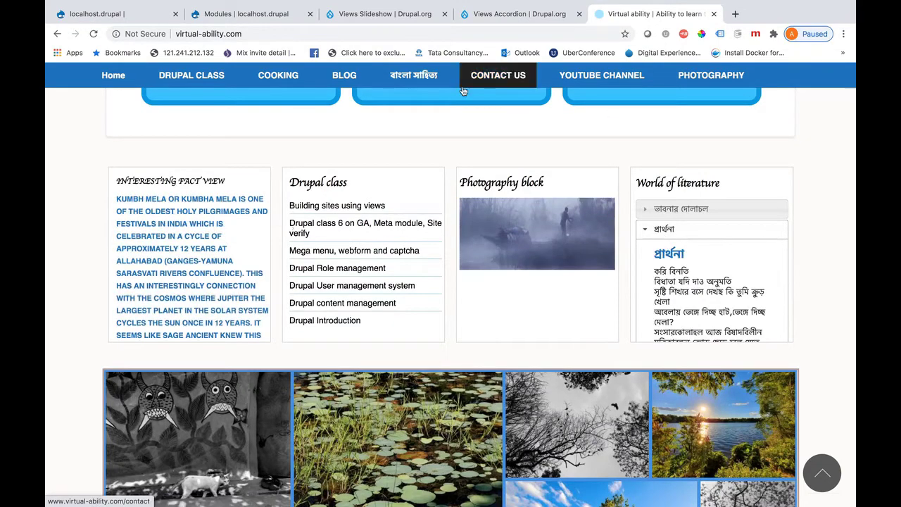
Review the Views Accordion project page on Drupal.org, including its description and the 7.x-1.6 download
{"action": "left_click", "coordinate": [499, 15]}
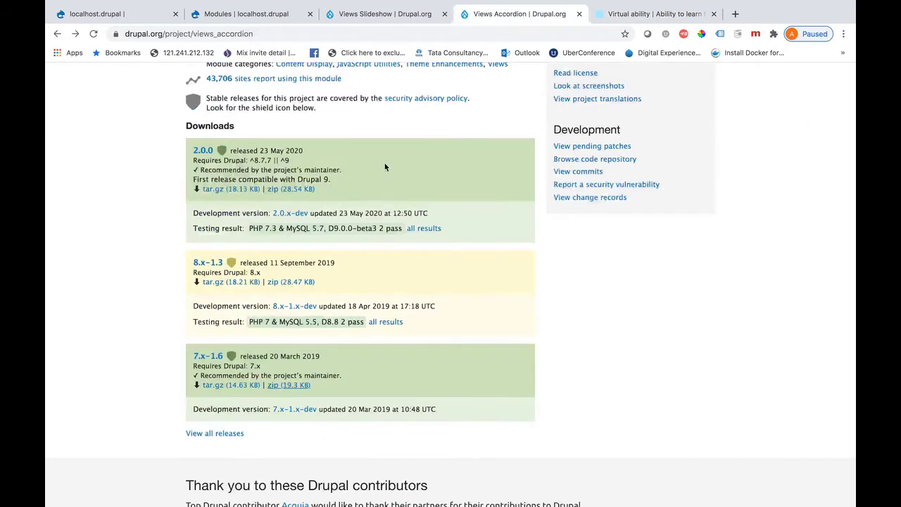
{"action": "scroll", "coordinate": [385, 166], "scroll_direction": "up", "scroll_amount": 15}
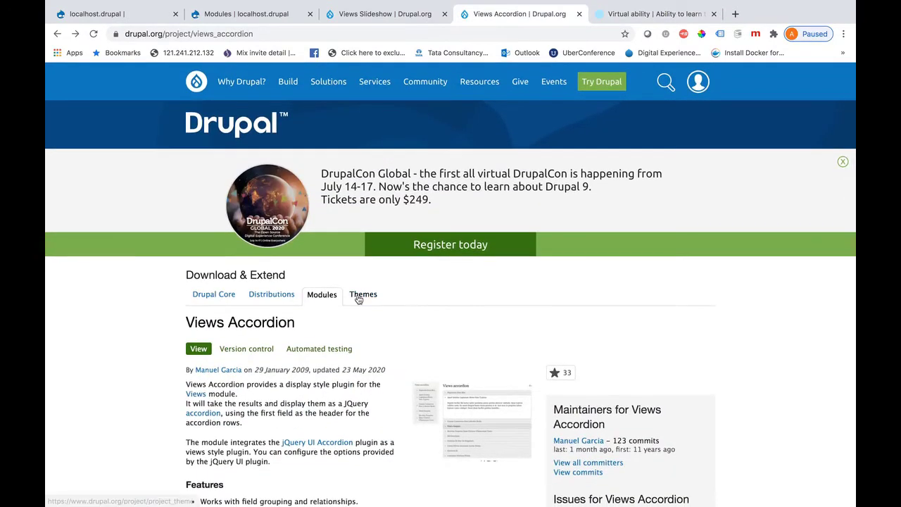
{"action": "scroll", "coordinate": [358, 296], "scroll_direction": "down", "scroll_amount": 2}
{"action": "scroll", "coordinate": [358, 299], "scroll_direction": "down", "scroll_amount": 1}
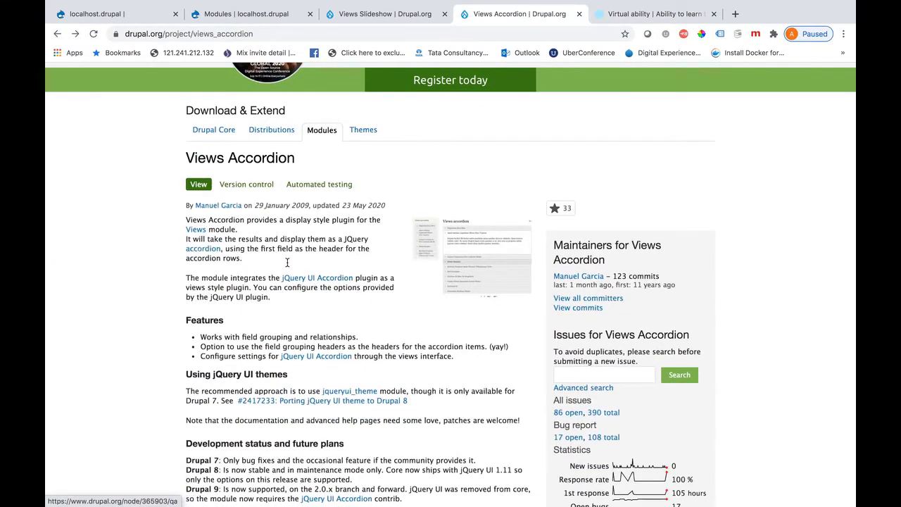
{"action": "scroll", "coordinate": [303, 285], "scroll_direction": "down", "scroll_amount": 15}
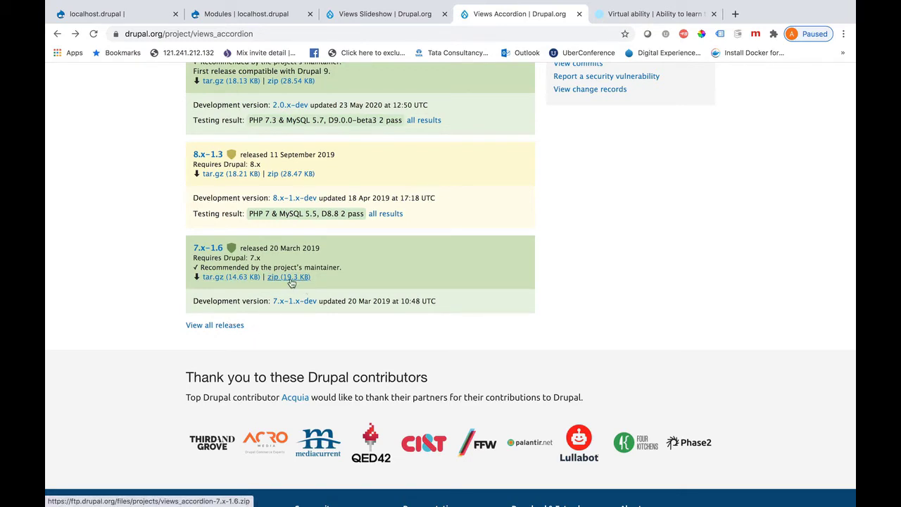
Check in the site's module list, filtered by views, whether Views Accordion is enabled
{"action": "left_click", "coordinate": [246, 15]}
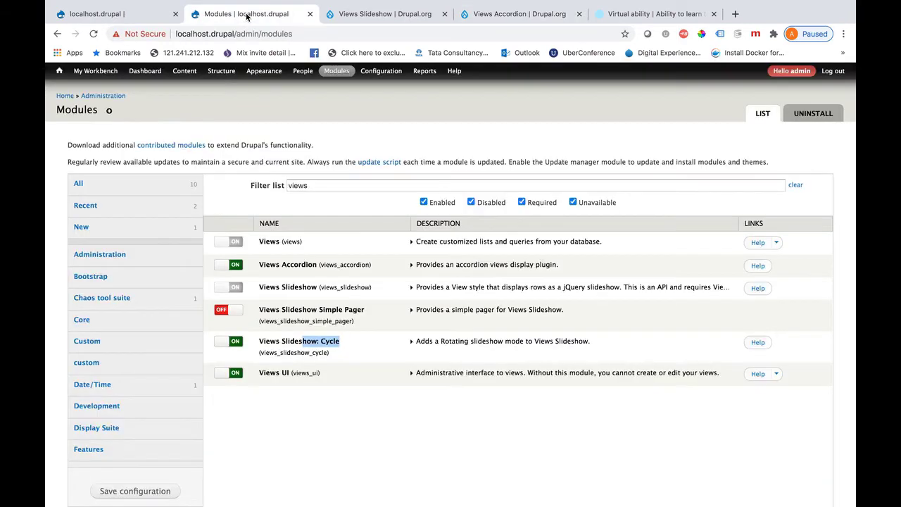
{"action": "left_click", "coordinate": [326, 188]}
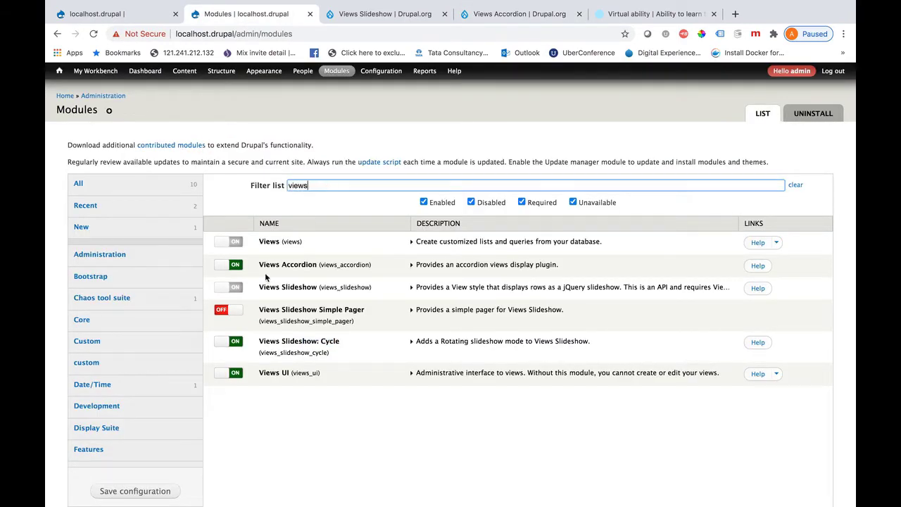
{"action": "left_click_drag", "start_coordinate": [329, 268], "coordinate": [264, 266]}
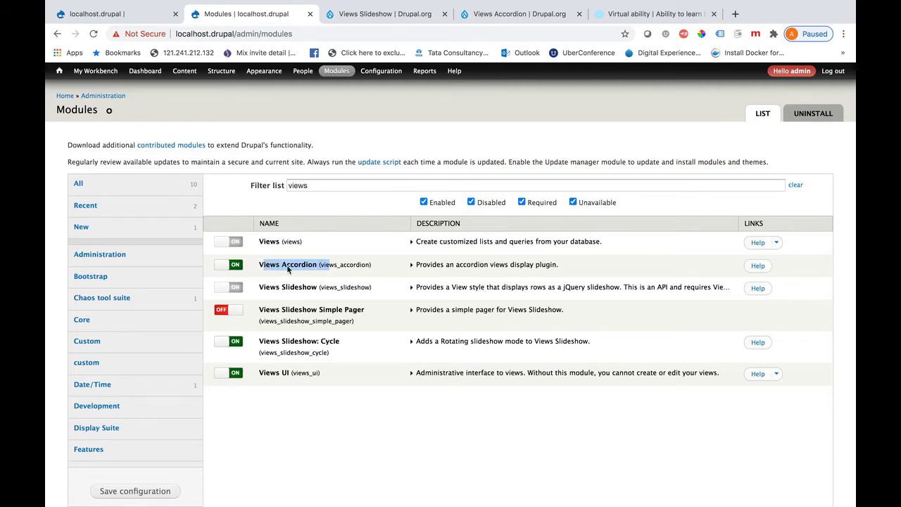
Open the testtable view for editing from the site's Views list and add a new Block display to it
{"action": "left_click", "coordinate": [135, 14]}
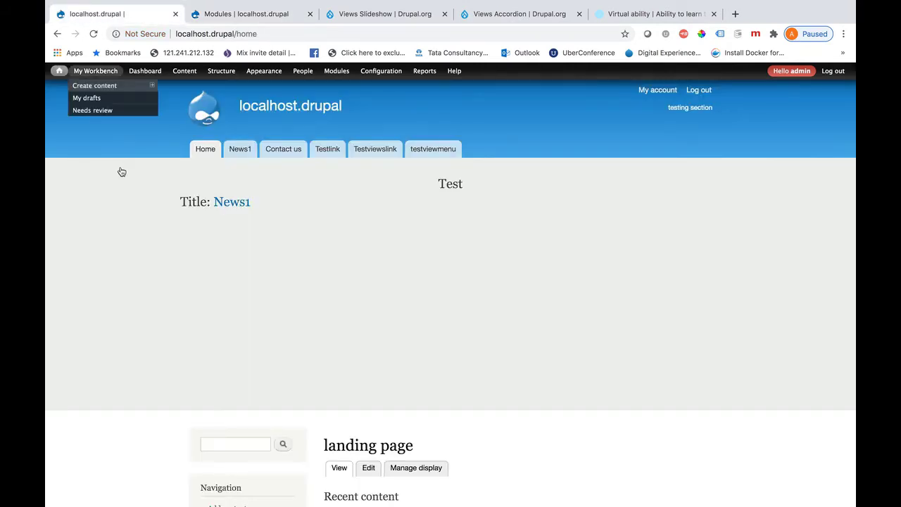
{"action": "mouse_move", "coordinate": [222, 73]}
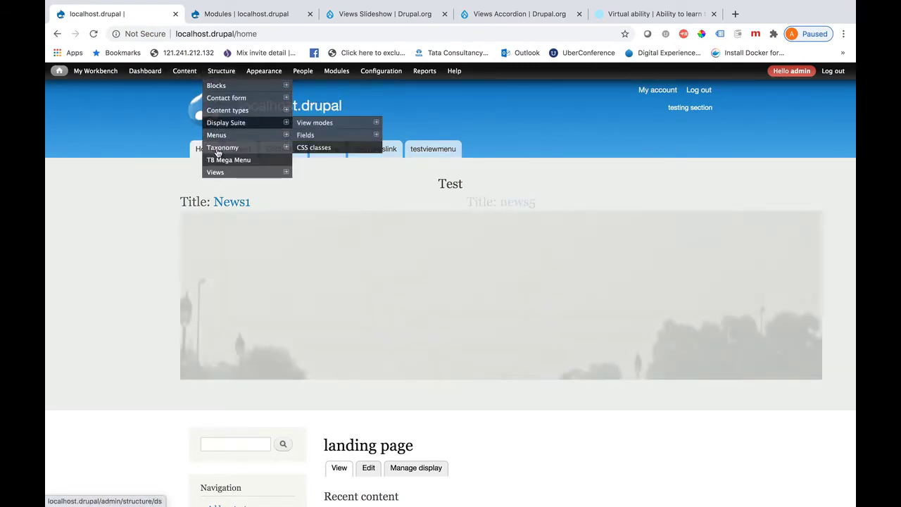
{"action": "left_click", "coordinate": [216, 174]}
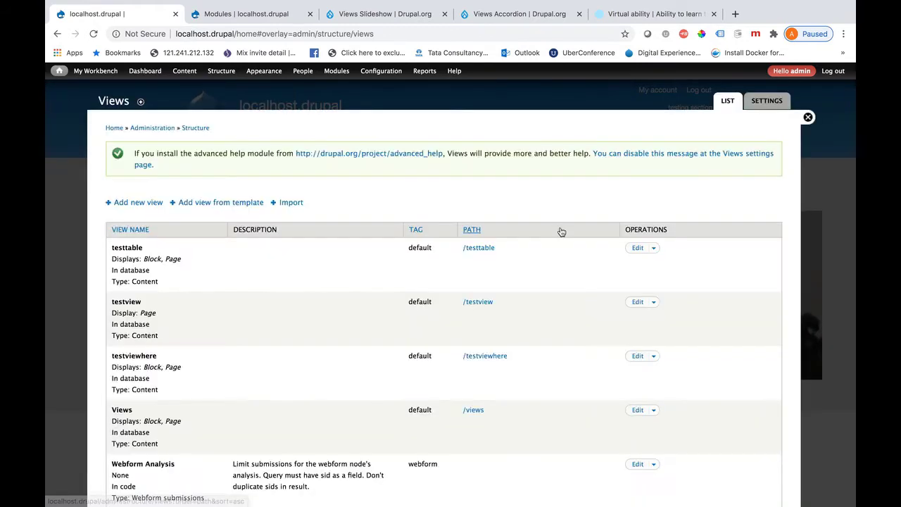
{"action": "left_click", "coordinate": [636, 248]}
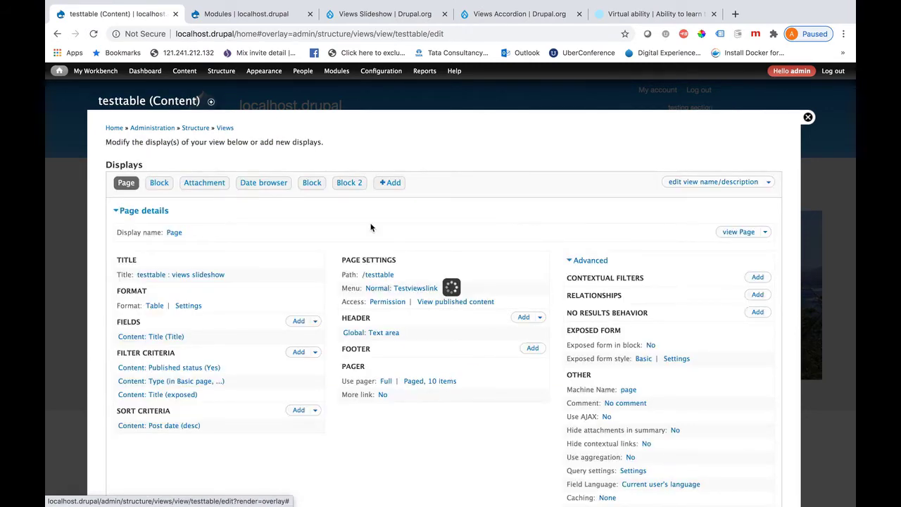
{"action": "left_click", "coordinate": [392, 183]}
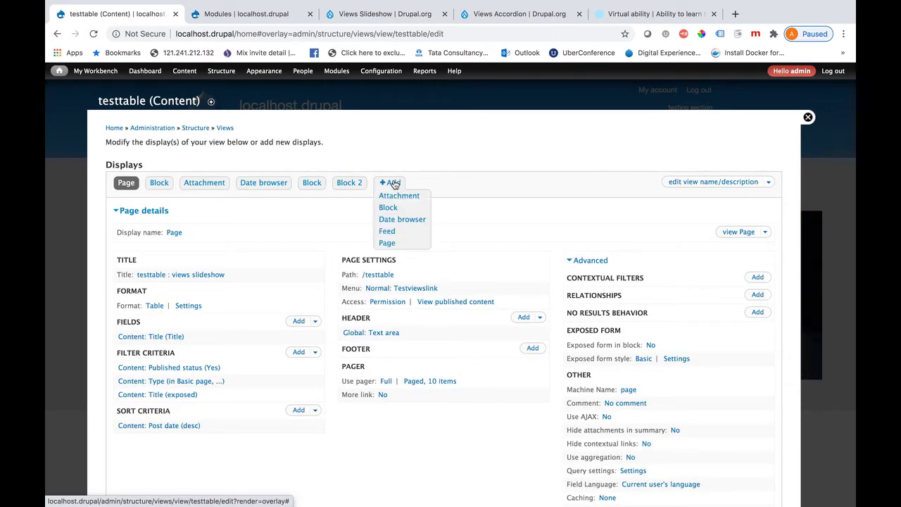
{"action": "left_click", "coordinate": [389, 208]}
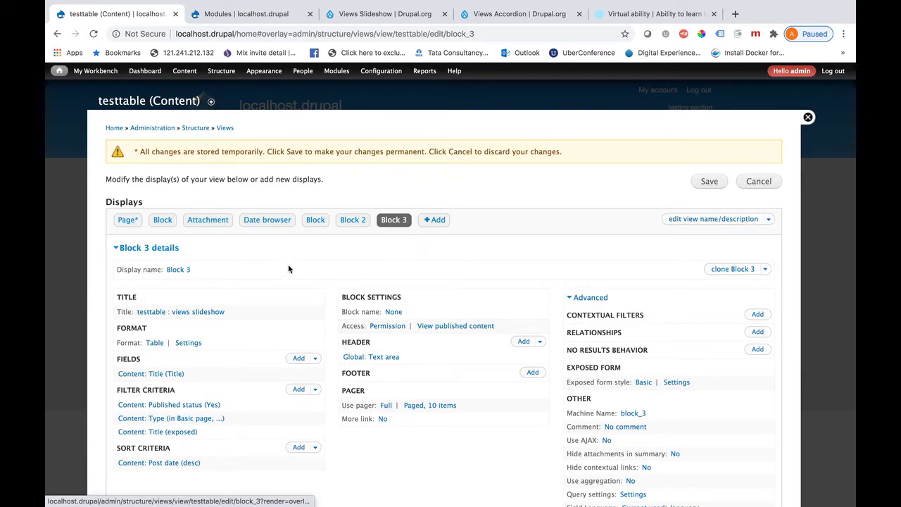
Set the new block's admin name to Views accordion and apply it
{"action": "left_click", "coordinate": [394, 314]}
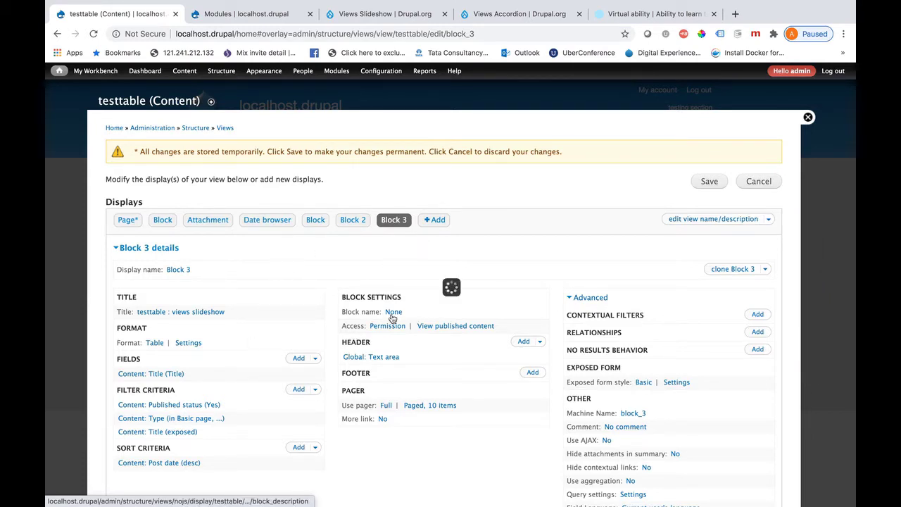
{"action": "type", "text": "Views a"}
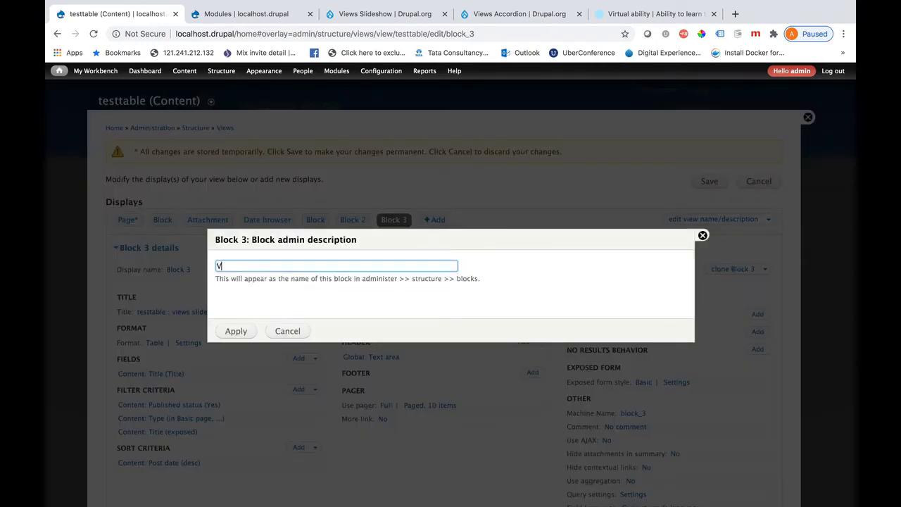
{"action": "type", "text": "ccordion"}
{"action": "left_click", "coordinate": [237, 334]}
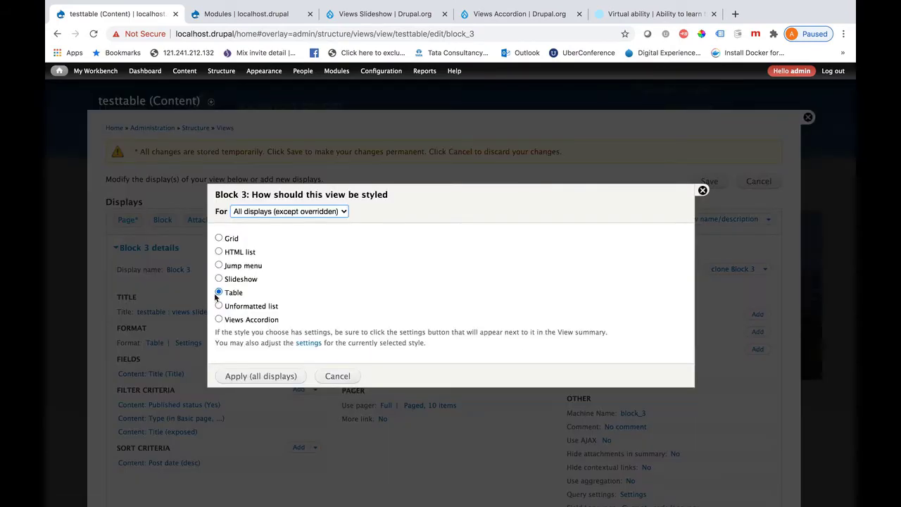
Change the new block's format to Views Accordion, overriding the setting for this block only
{"action": "left_click", "coordinate": [218, 320]}
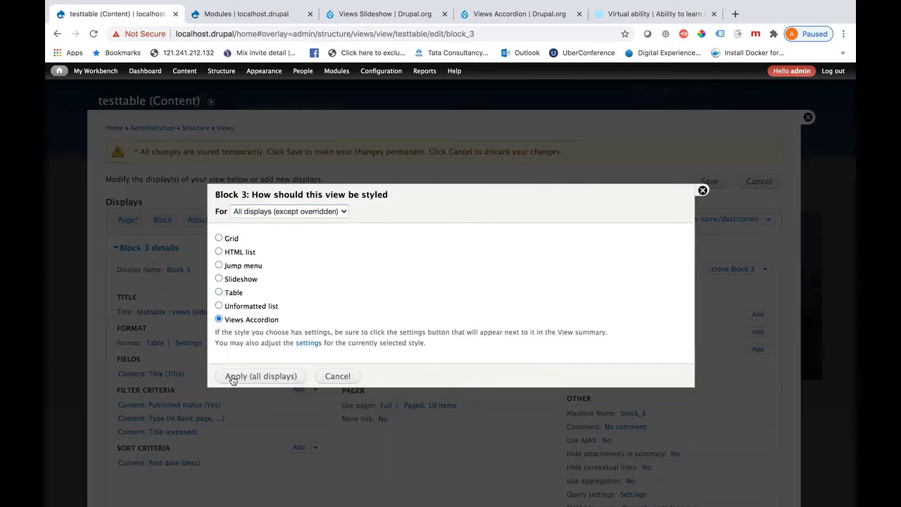
{"action": "left_click", "coordinate": [302, 212]}
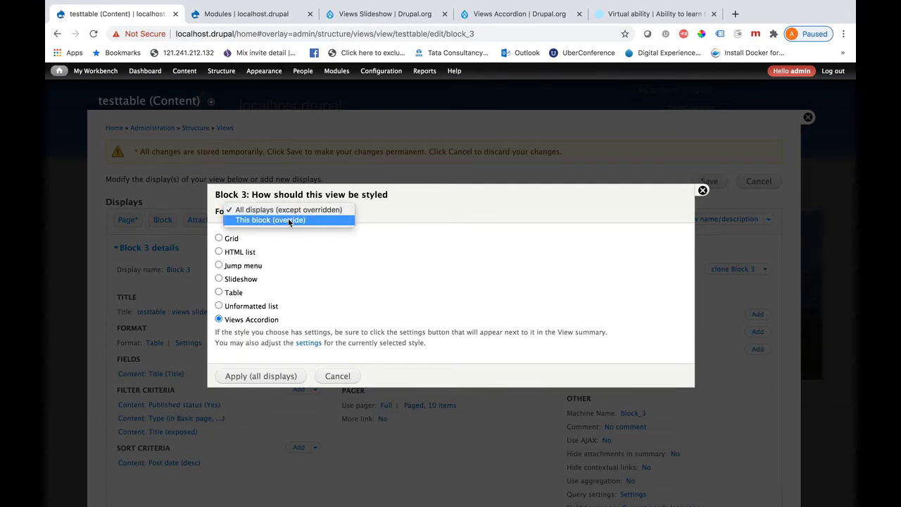
{"action": "left_click", "coordinate": [289, 220]}
{"action": "left_click", "coordinate": [237, 379]}
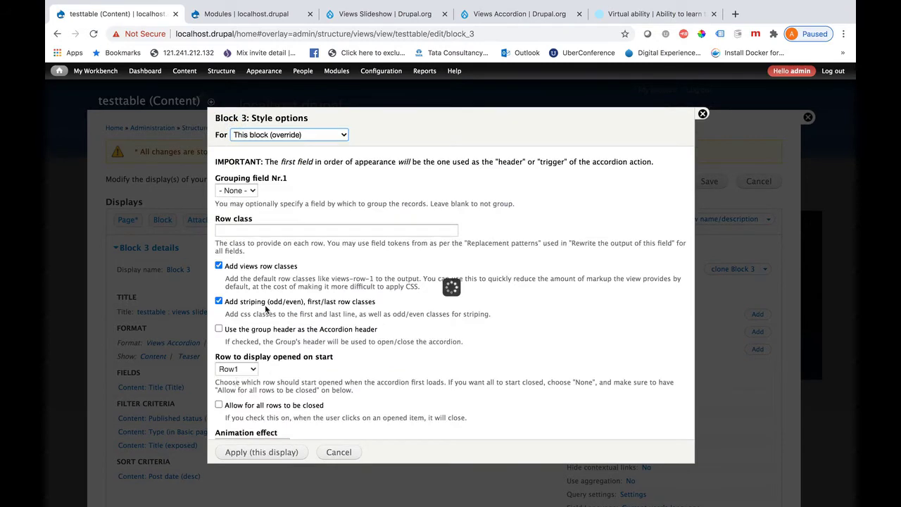
Review the accordion style options, including starting row, animation effect and trigger event, and apply them to this block with the default values
{"action": "left_click", "coordinate": [327, 135]}
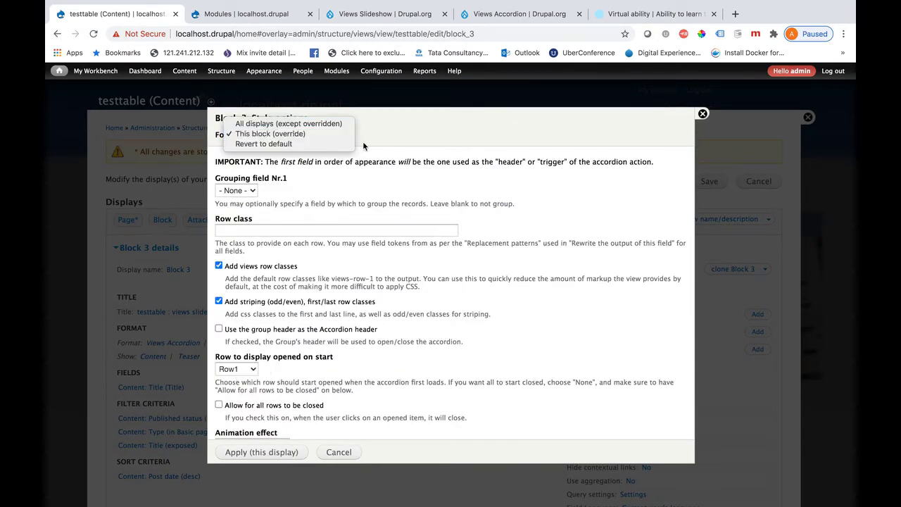
{"action": "left_click", "coordinate": [343, 161]}
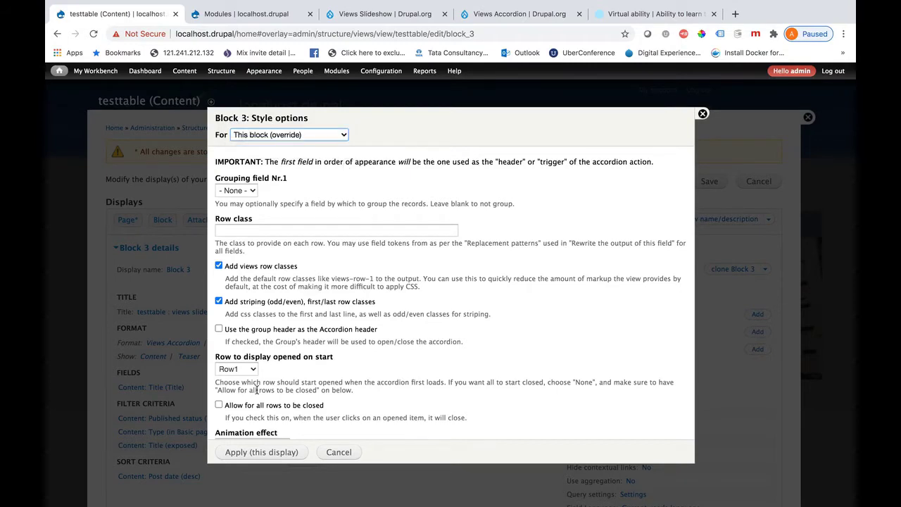
{"action": "scroll", "coordinate": [295, 359], "scroll_direction": "down", "scroll_amount": 3}
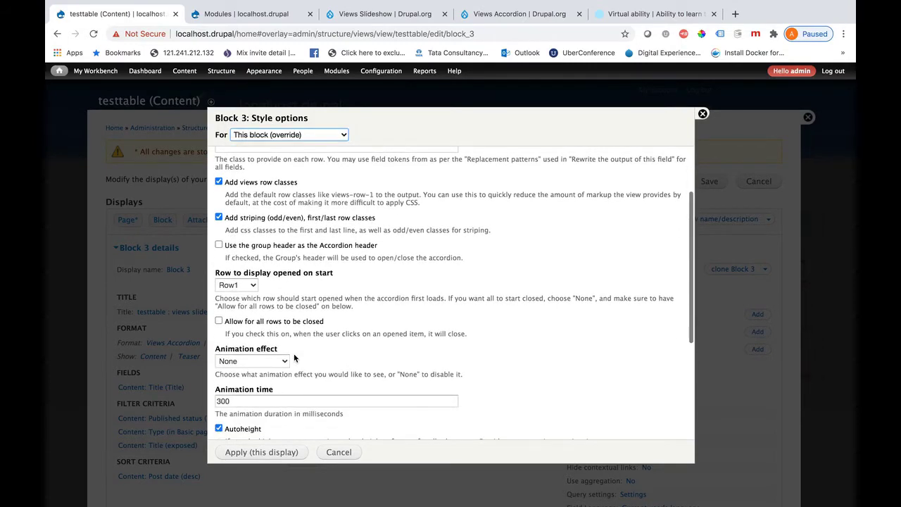
{"action": "left_click", "coordinate": [242, 286]}
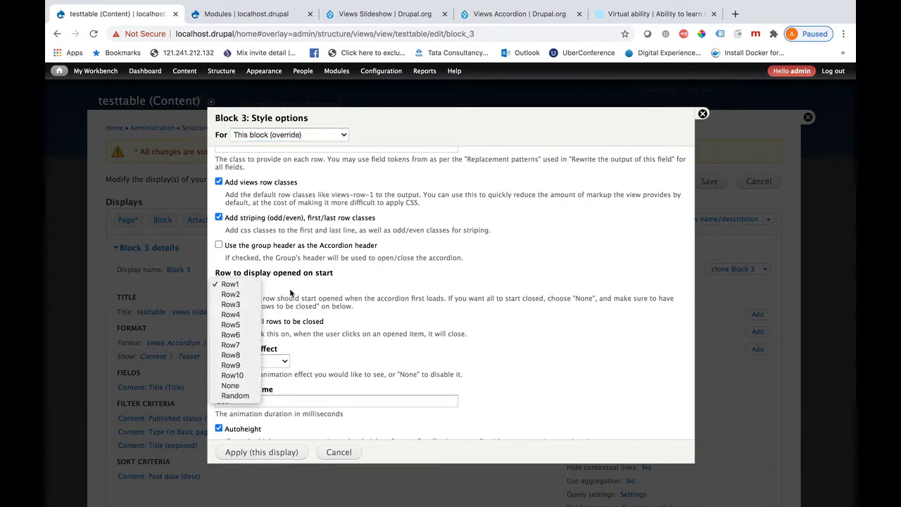
{"action": "left_click", "coordinate": [290, 293]}
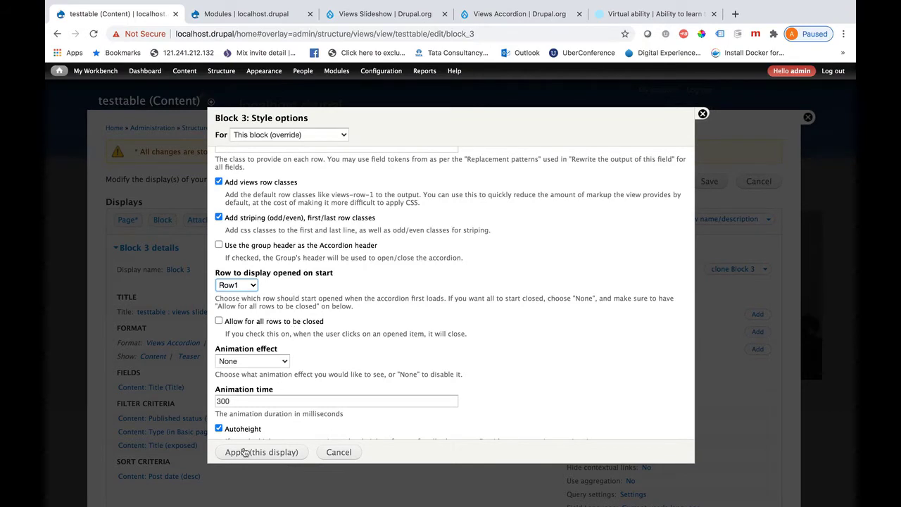
{"action": "scroll", "coordinate": [278, 401], "scroll_direction": "down", "scroll_amount": 2}
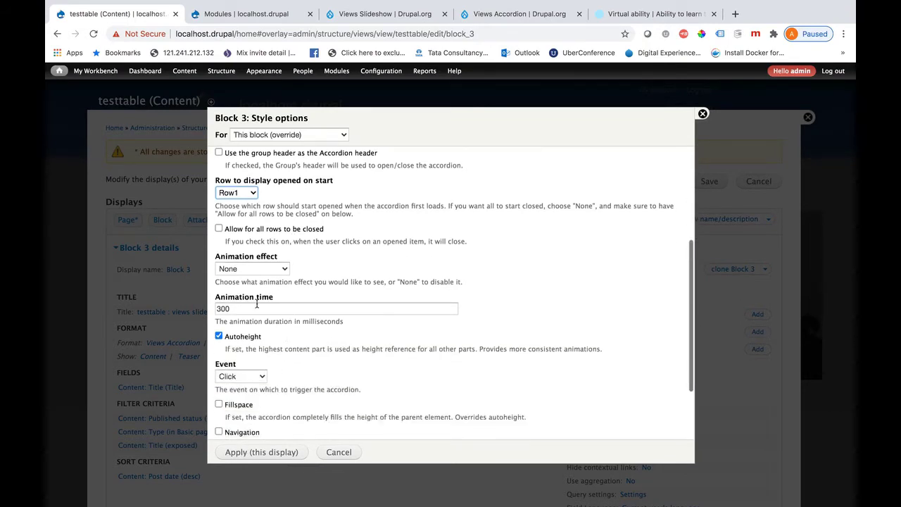
{"action": "left_click", "coordinate": [281, 266]}
{"action": "left_click", "coordinate": [278, 272]}
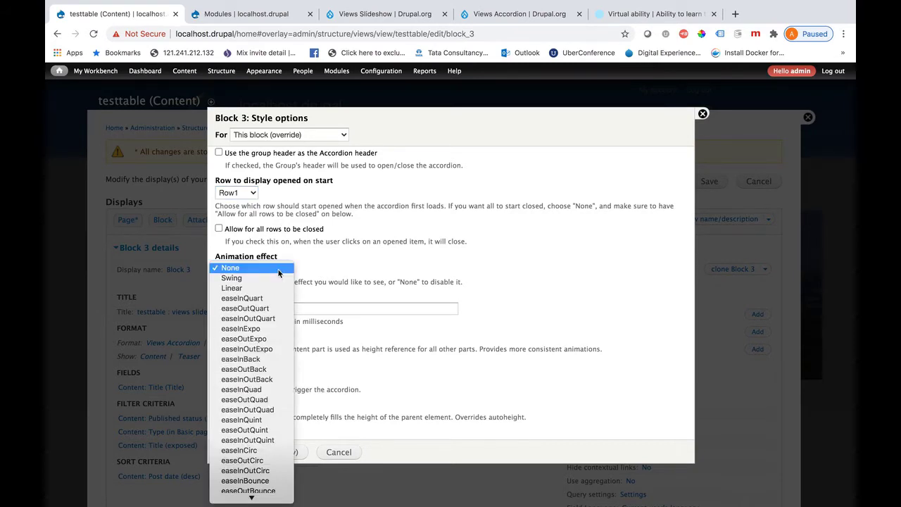
{"action": "left_click", "coordinate": [368, 266]}
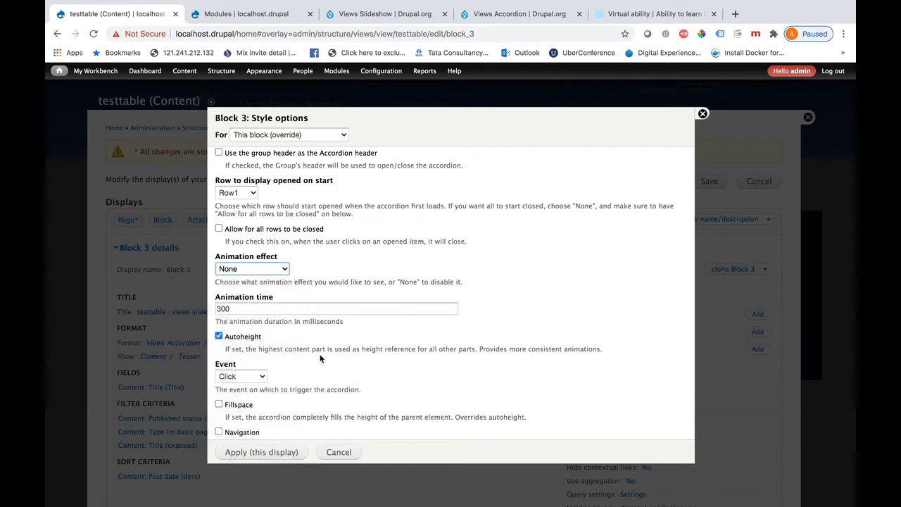
{"action": "scroll", "coordinate": [314, 357], "scroll_direction": "down", "scroll_amount": 3}
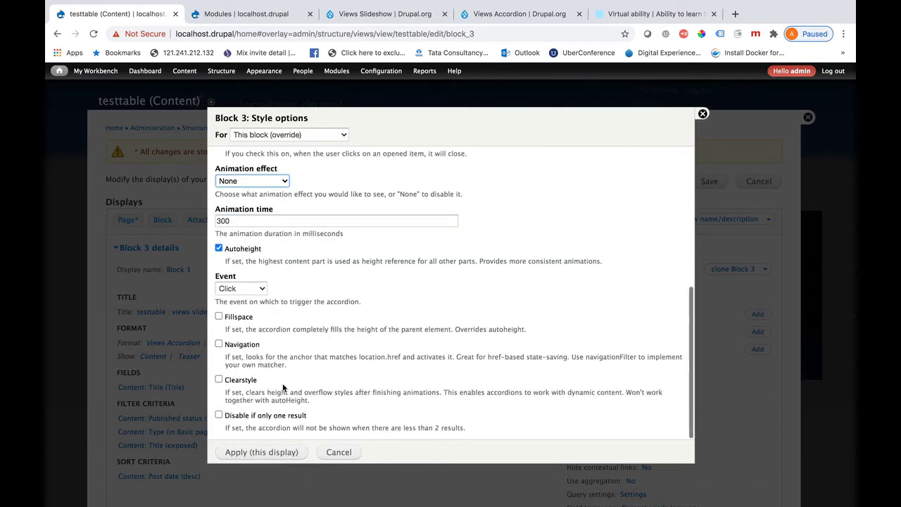
{"action": "left_click", "coordinate": [240, 452]}
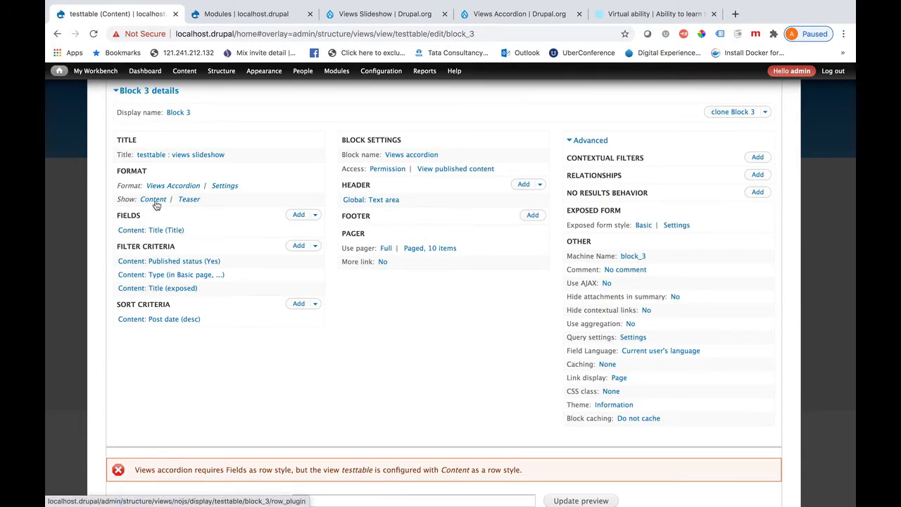
Add the Content: Body field without a label, overriding the fields for this block only
{"action": "left_click", "coordinate": [299, 214]}
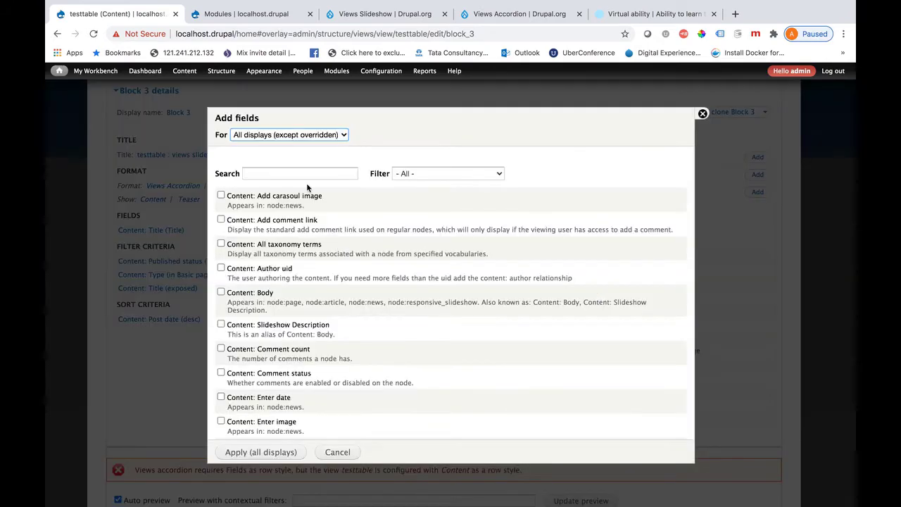
{"action": "left_click", "coordinate": [278, 175]}
{"action": "type", "text": "body"}
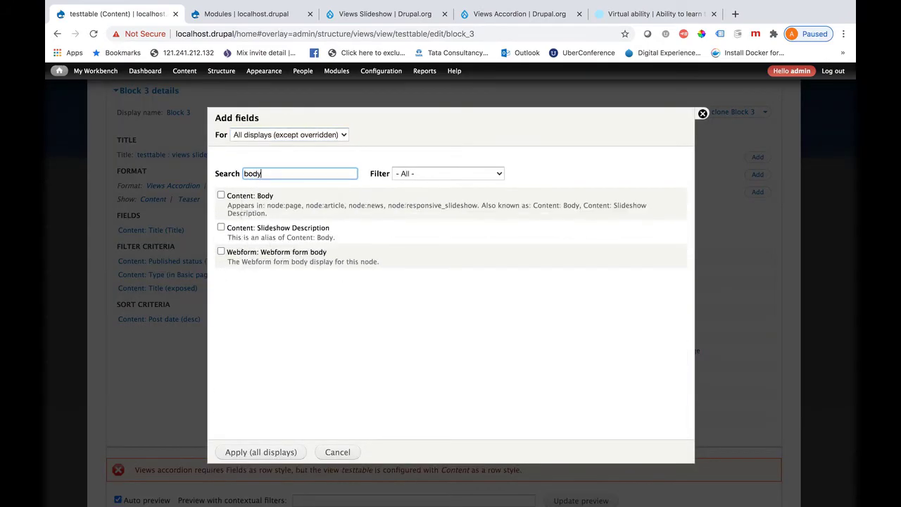
{"action": "left_click", "coordinate": [221, 195]}
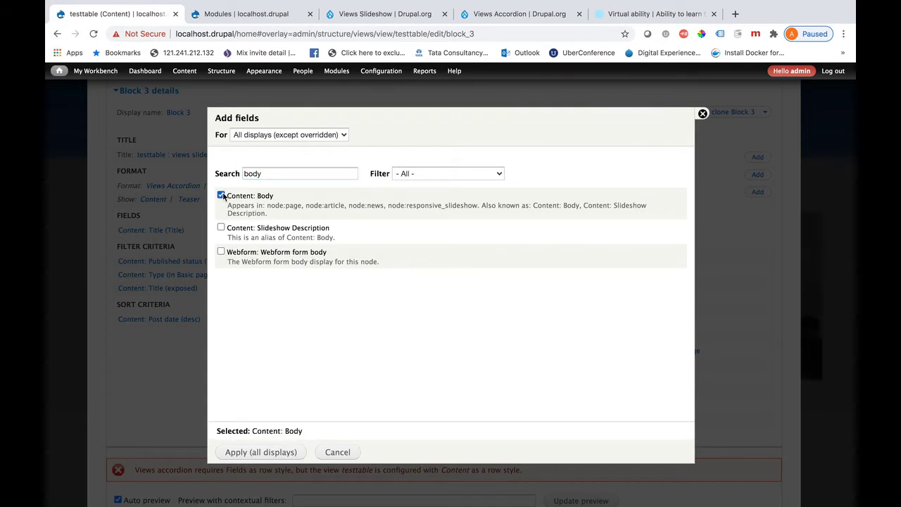
{"action": "left_click", "coordinate": [239, 452]}
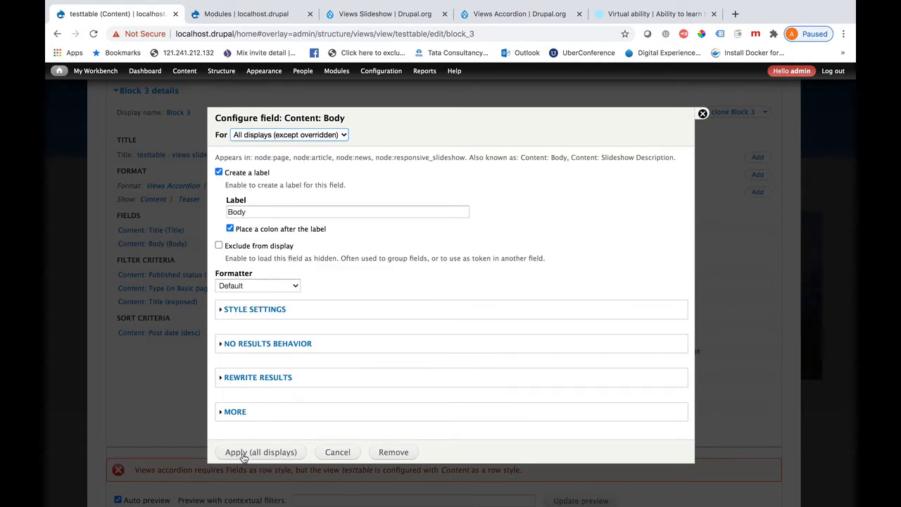
{"action": "left_click", "coordinate": [316, 137]}
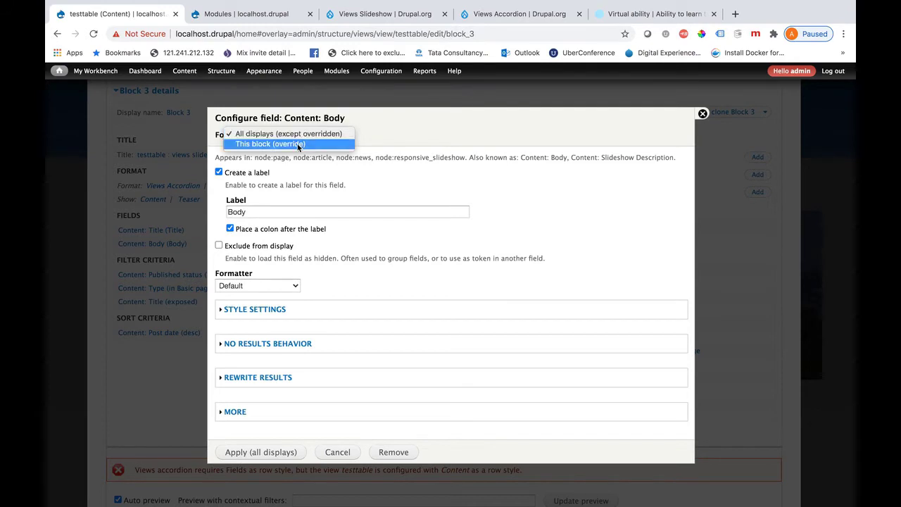
{"action": "left_click", "coordinate": [296, 145]}
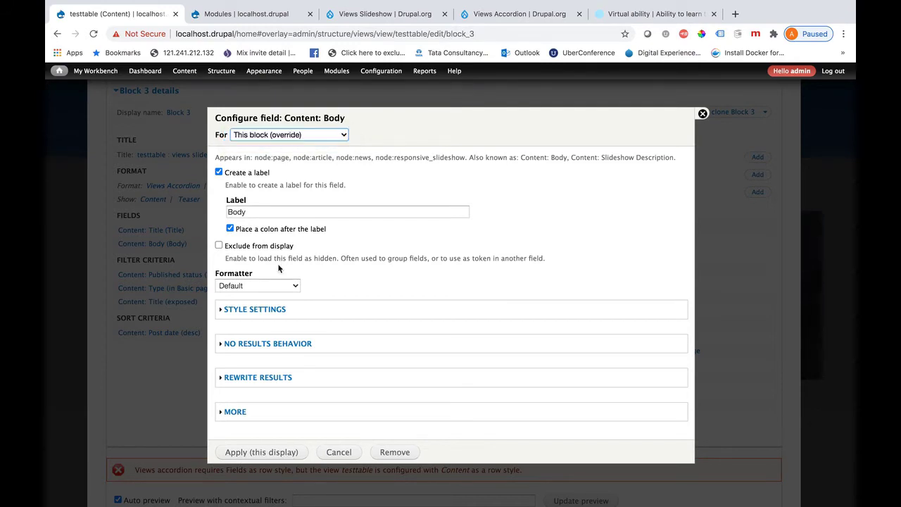
{"action": "left_click", "coordinate": [219, 172]}
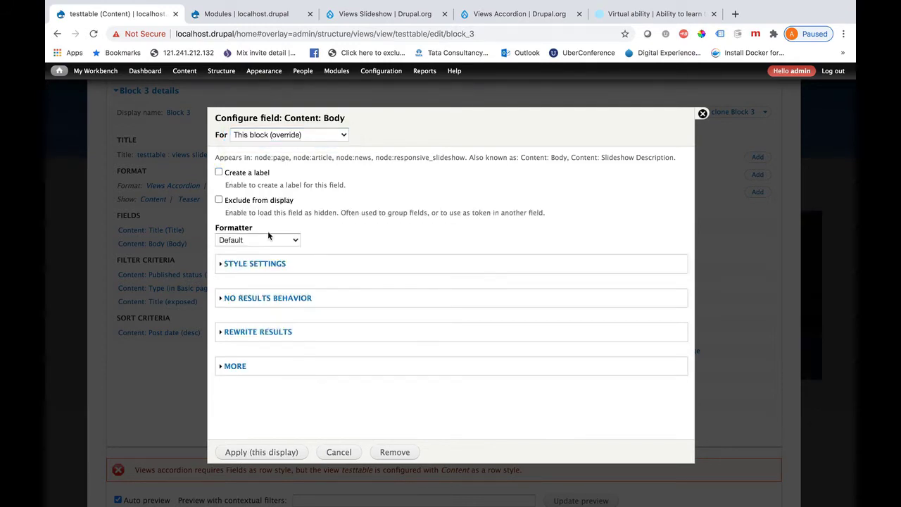
{"action": "left_click", "coordinate": [238, 455]}
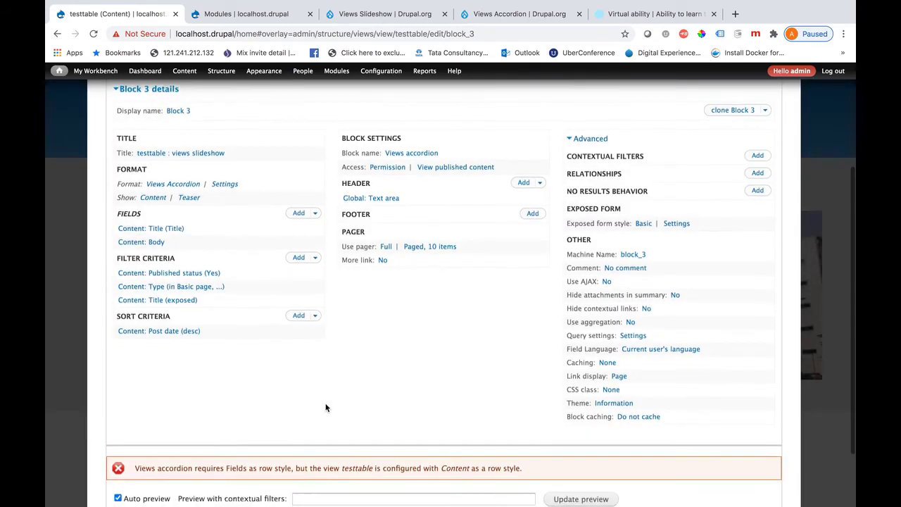
Set this block's row style to Fields, overriding it for this block only, and apply the row style options with the default values
{"action": "scroll", "coordinate": [326, 407], "scroll_direction": "down", "scroll_amount": 2}
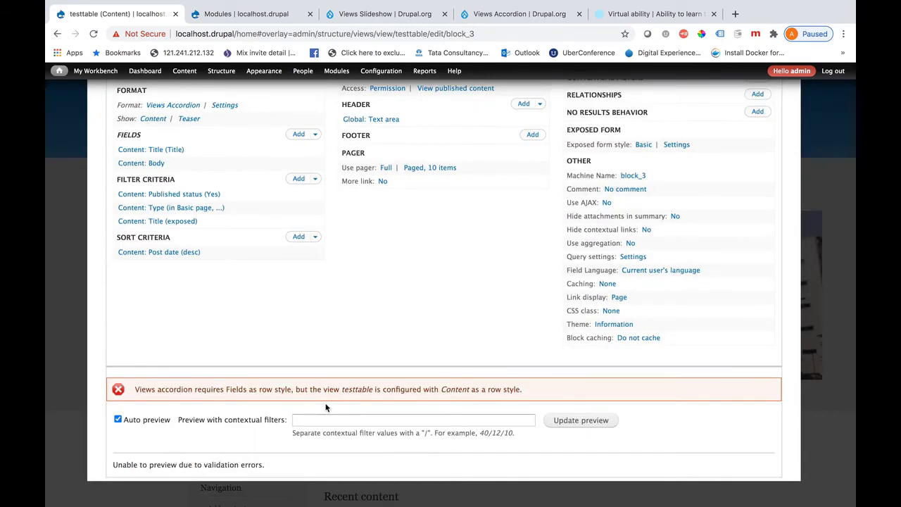
{"action": "scroll", "coordinate": [325, 406], "scroll_direction": "up", "scroll_amount": 5}
{"action": "scroll", "coordinate": [325, 407], "scroll_direction": "down", "scroll_amount": 5}
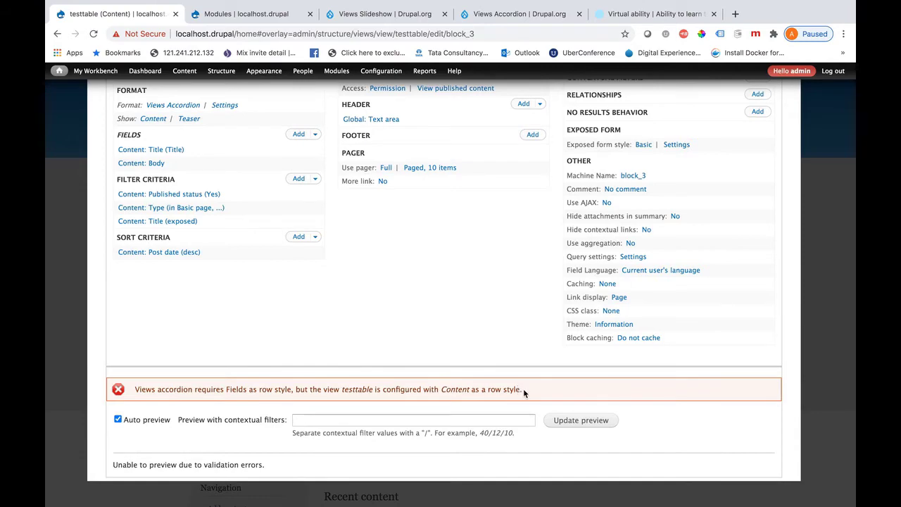
{"action": "left_click_drag", "start_coordinate": [523, 391], "coordinate": [314, 385]}
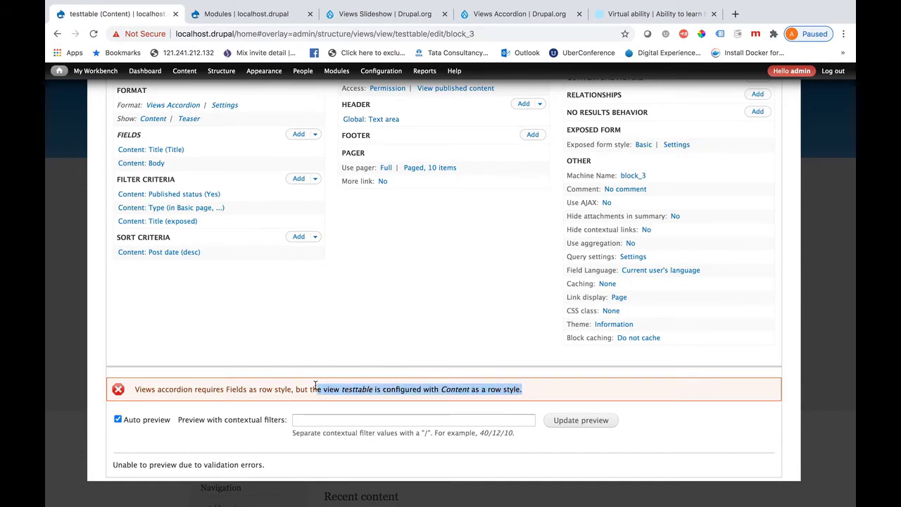
{"action": "scroll", "coordinate": [328, 320], "scroll_direction": "up", "scroll_amount": 5}
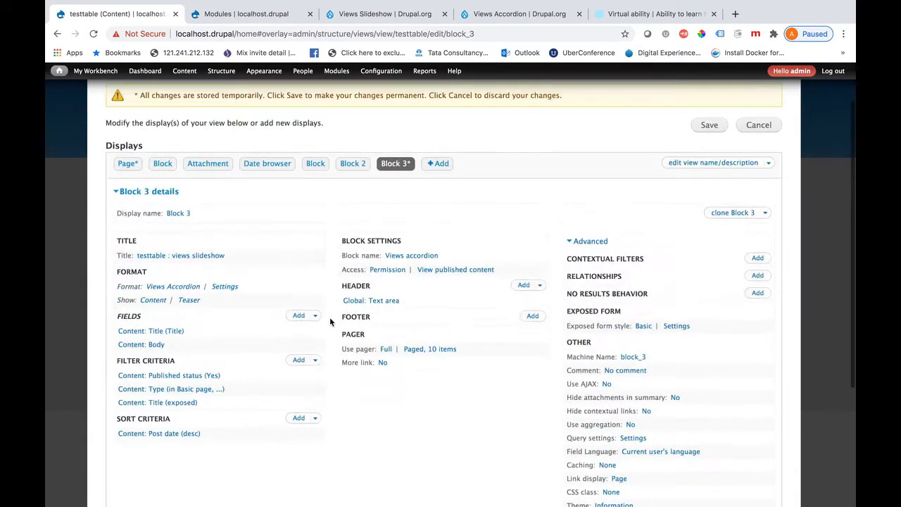
{"action": "left_click", "coordinate": [153, 310]}
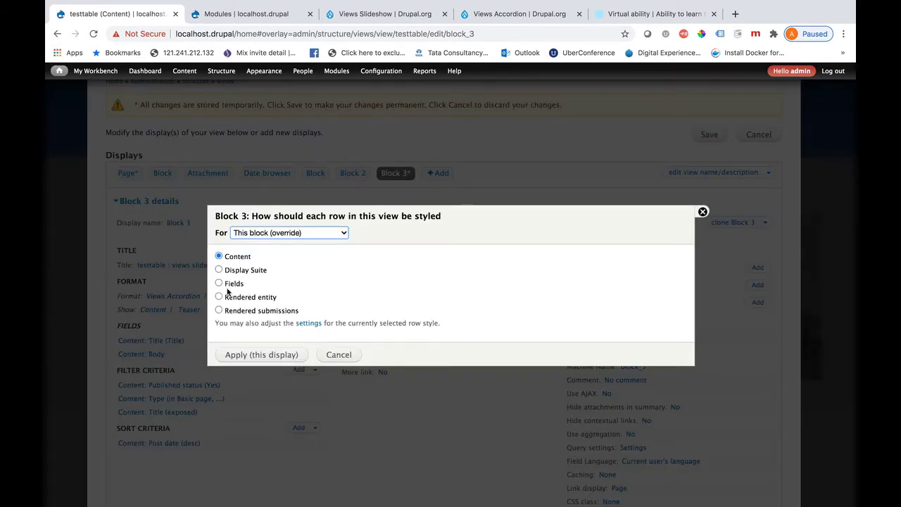
{"action": "left_click", "coordinate": [219, 284]}
{"action": "left_click", "coordinate": [242, 356]}
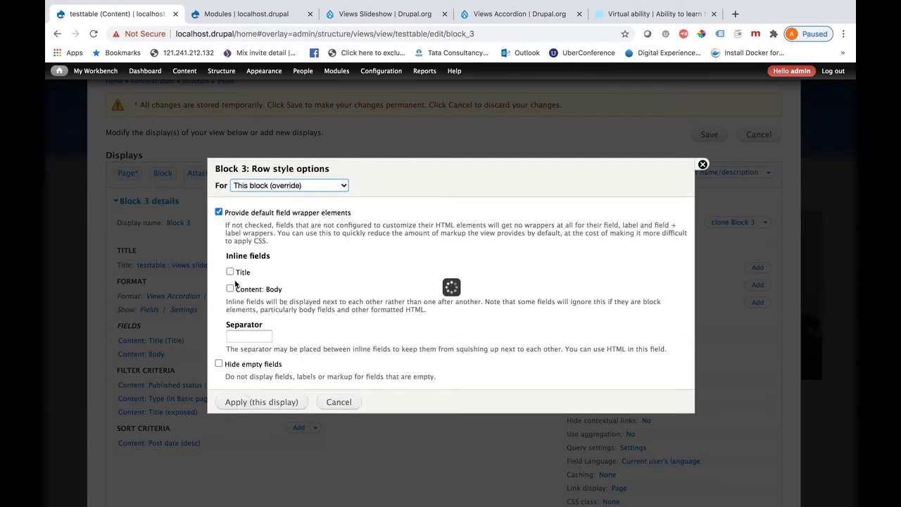
{"action": "left_click", "coordinate": [239, 404]}
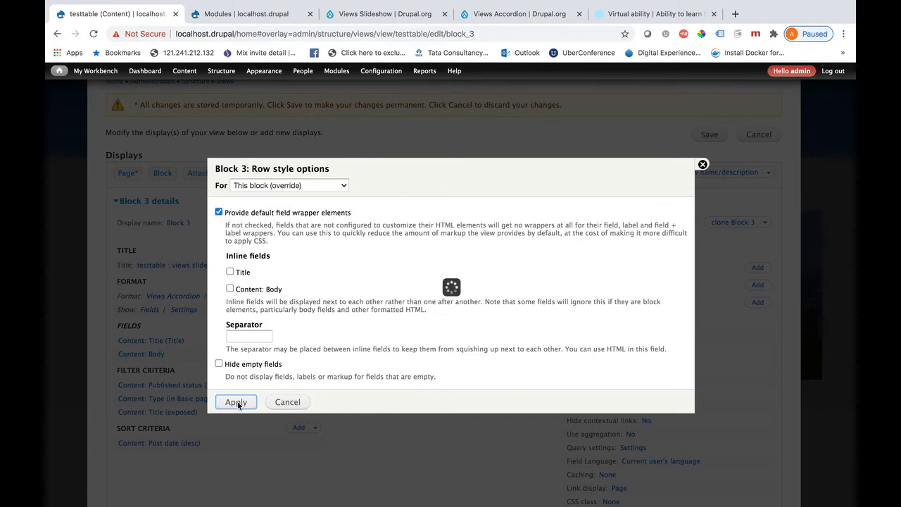
Test the accordion in the view's preview by expanding the NEWS5 and NEWS4 entries
{"action": "scroll", "coordinate": [286, 425], "scroll_direction": "down", "scroll_amount": 15}
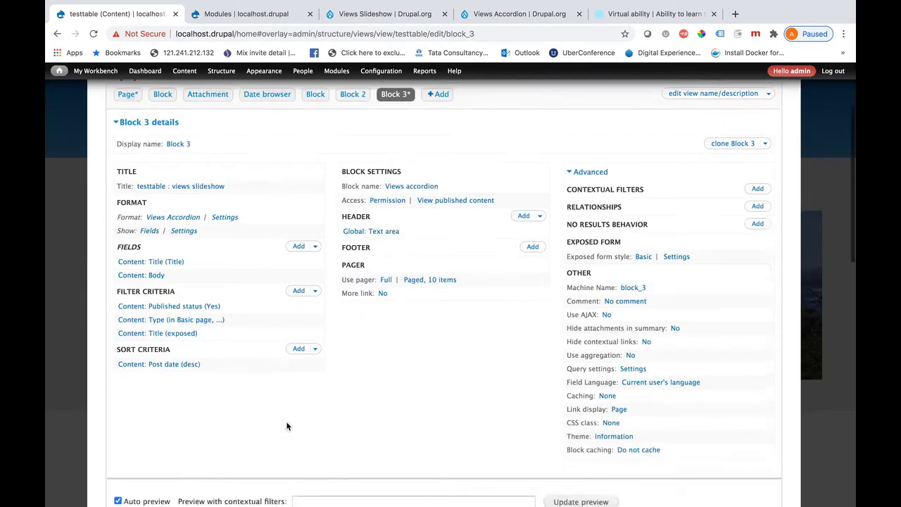
{"action": "scroll", "coordinate": [287, 426], "scroll_direction": "down", "scroll_amount": 2}
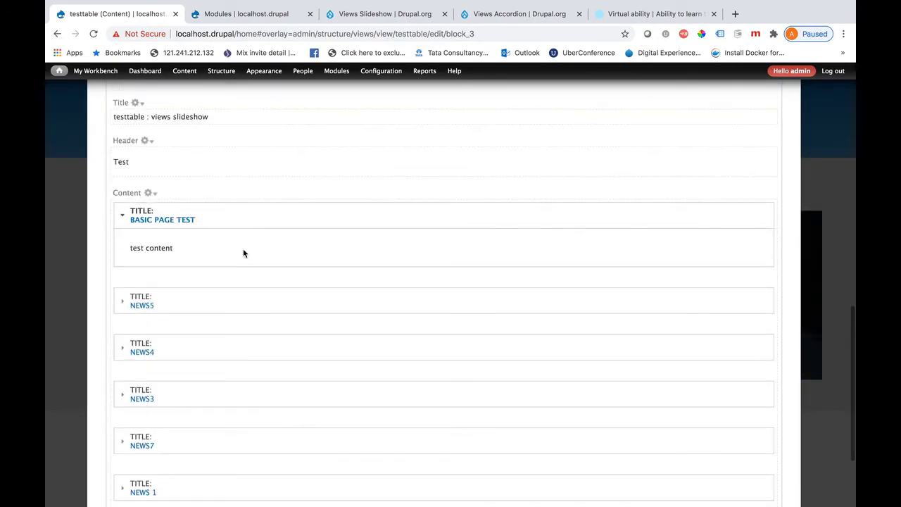
{"action": "left_click", "coordinate": [143, 302]}
{"action": "left_click", "coordinate": [148, 349]}
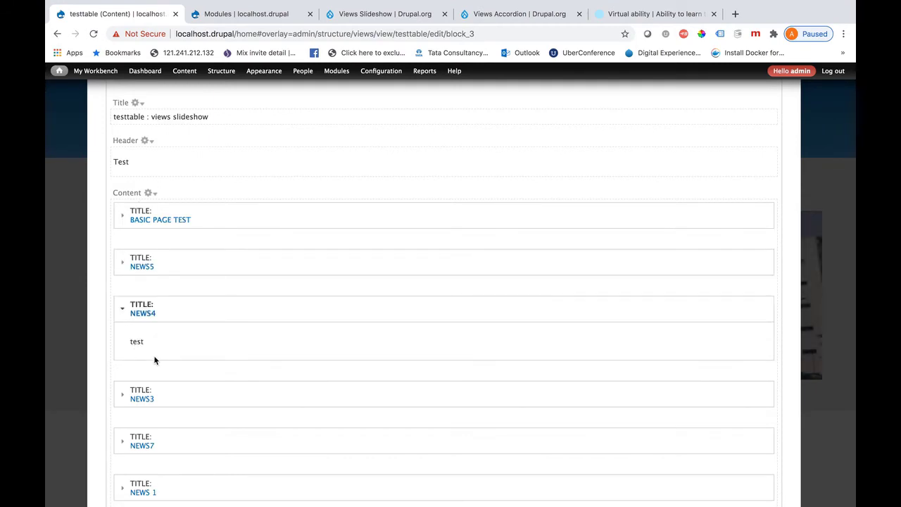
Rearrange the block's fields so that Content: Body comes before Content: Title, and apply the order to this block only
{"action": "scroll", "coordinate": [318, 229], "scroll_direction": "up", "scroll_amount": 5}
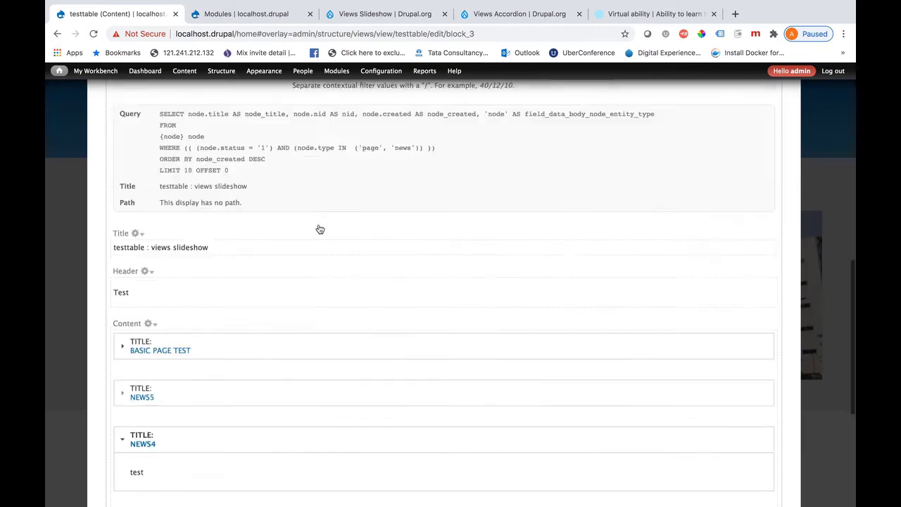
{"action": "scroll", "coordinate": [319, 229], "scroll_direction": "up", "scroll_amount": 4}
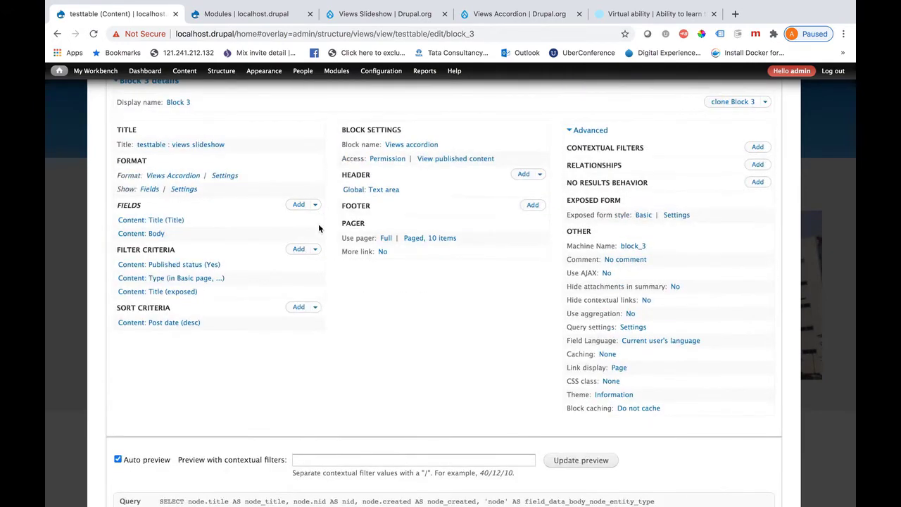
{"action": "scroll", "coordinate": [318, 229], "scroll_direction": "up", "scroll_amount": 1}
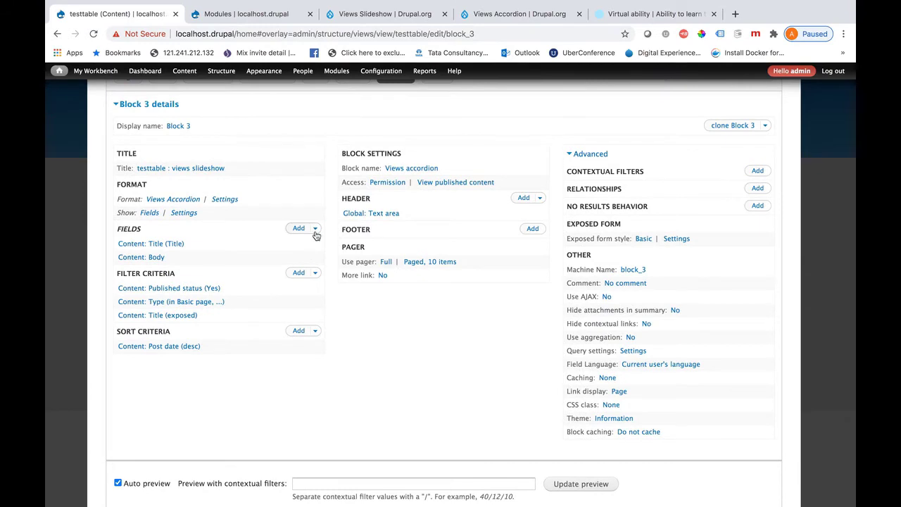
{"action": "left_click", "coordinate": [316, 233]}
{"action": "left_click", "coordinate": [295, 240]}
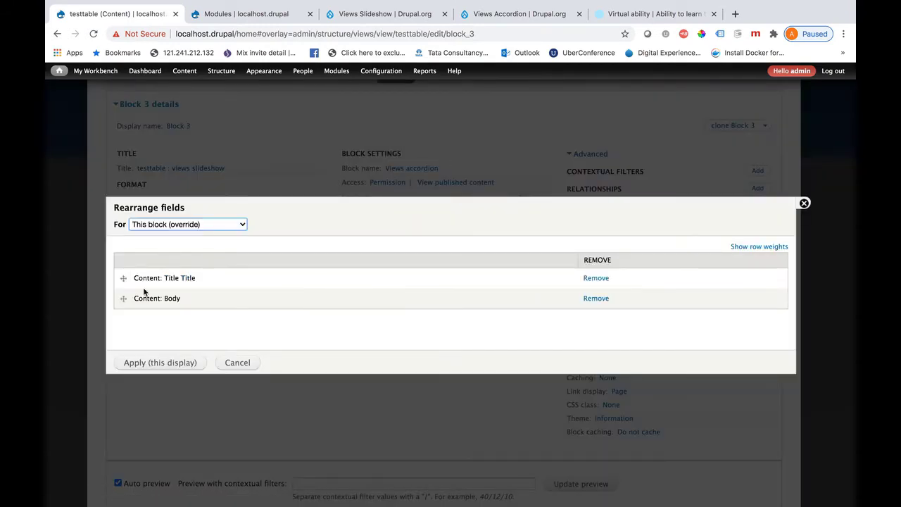
{"action": "left_click_drag", "start_coordinate": [124, 301], "coordinate": [124, 279]}
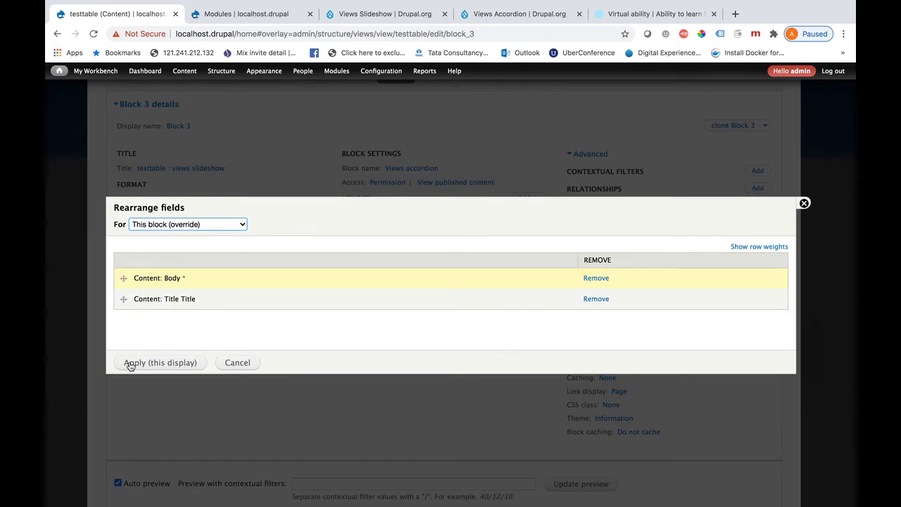
{"action": "left_click", "coordinate": [130, 364]}
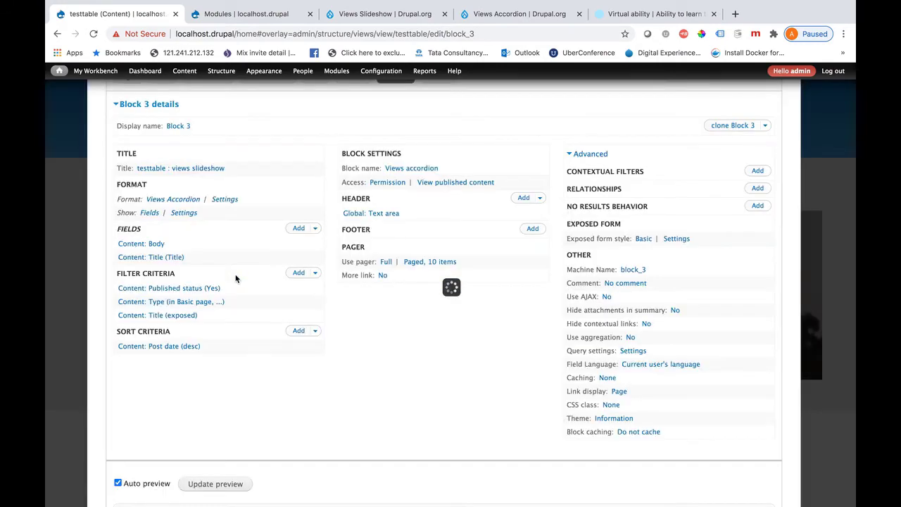
Check the reordered accordion in the preview by expanding the first TEST BODY entry and the TEST CONTENT entry
{"action": "scroll", "coordinate": [296, 344], "scroll_direction": "down", "scroll_amount": 5}
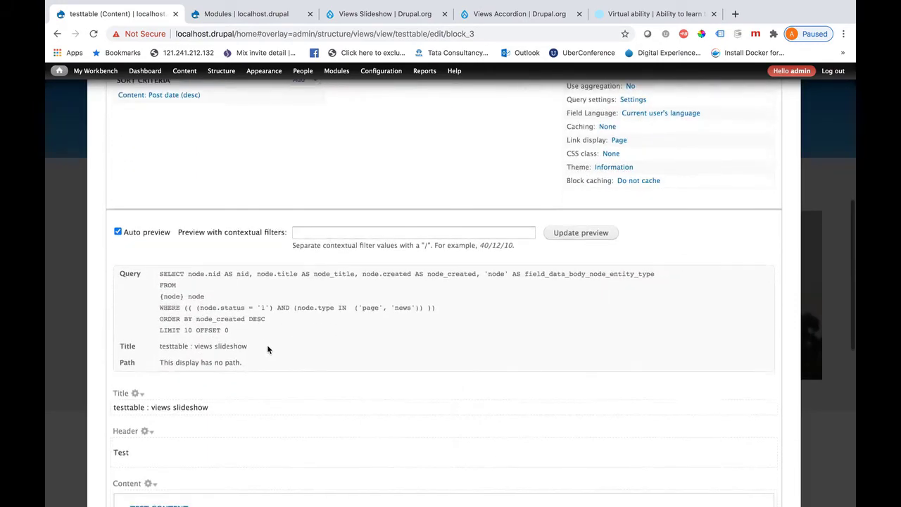
{"action": "scroll", "coordinate": [179, 360], "scroll_direction": "down", "scroll_amount": 7}
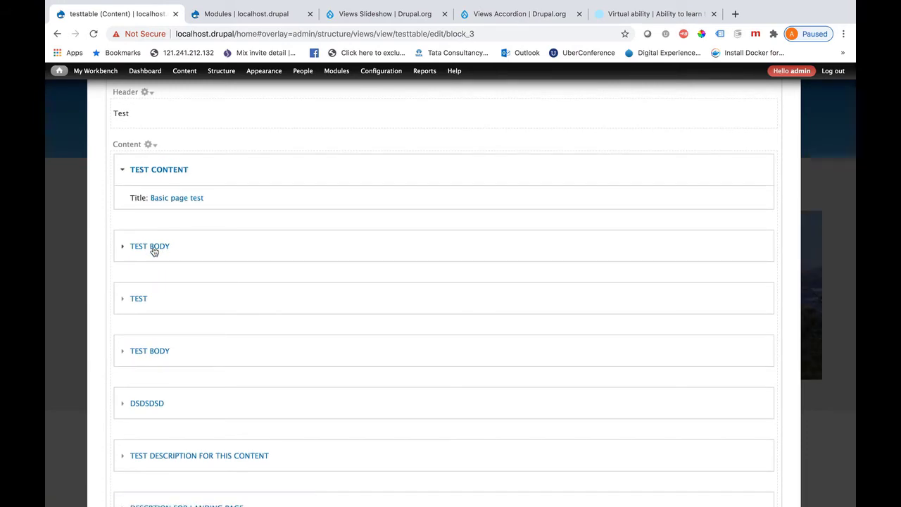
{"action": "left_click", "coordinate": [155, 250]}
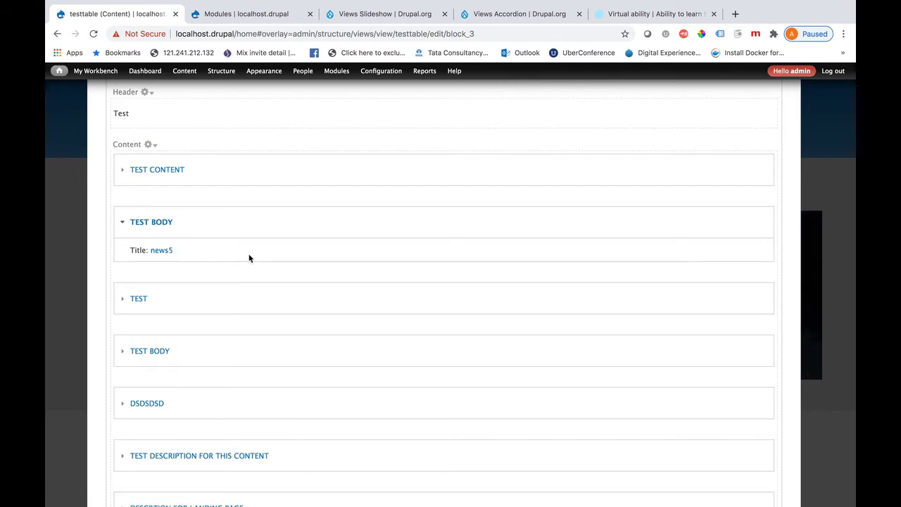
{"action": "scroll", "coordinate": [248, 256], "scroll_direction": "up", "scroll_amount": 10}
{"action": "scroll", "coordinate": [248, 258], "scroll_direction": "up", "scroll_amount": 5}
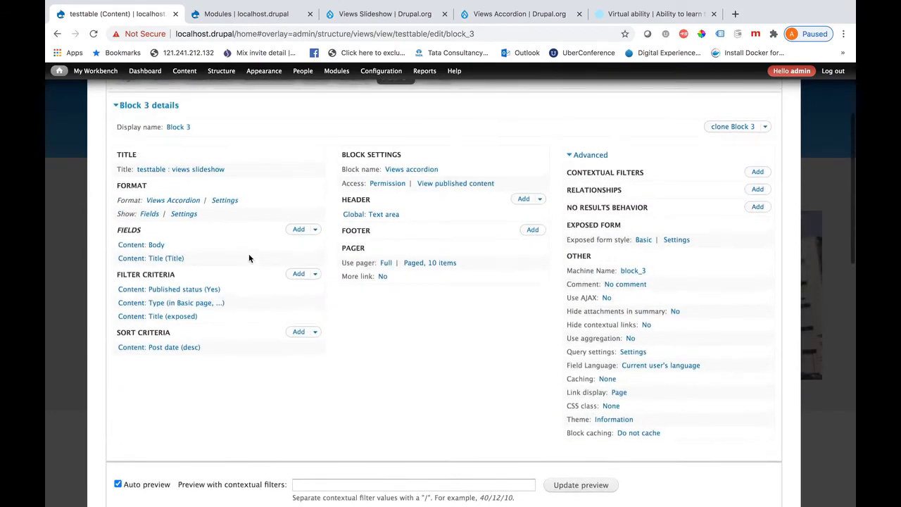
{"action": "scroll", "coordinate": [248, 257], "scroll_direction": "down", "scroll_amount": 5}
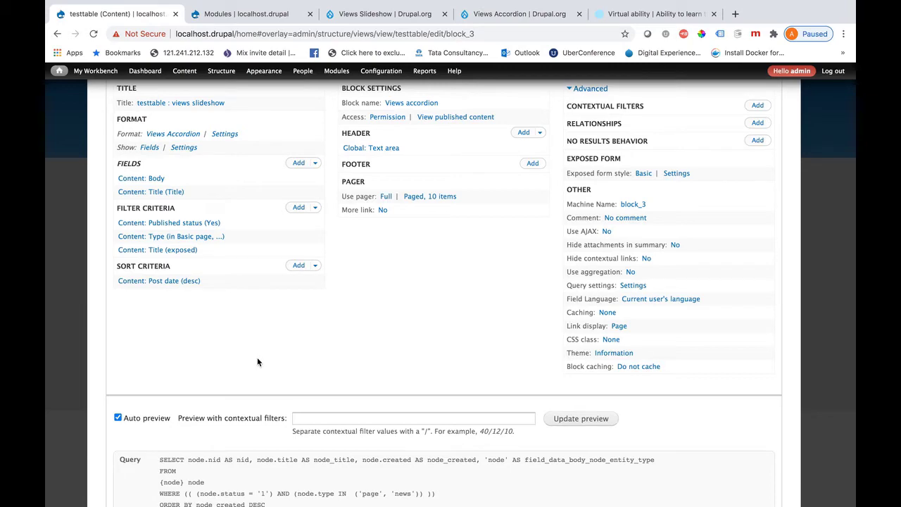
{"action": "scroll", "coordinate": [257, 361], "scroll_direction": "down", "scroll_amount": 10}
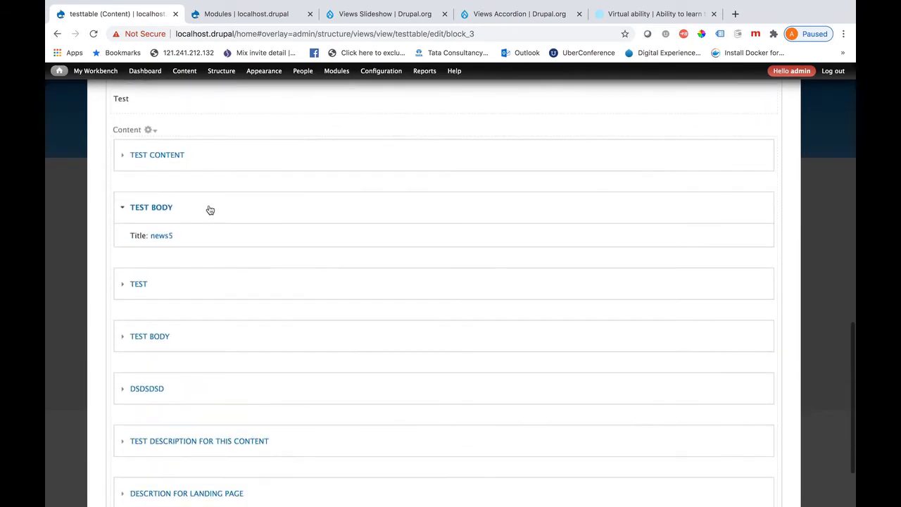
{"action": "left_click", "coordinate": [168, 154]}
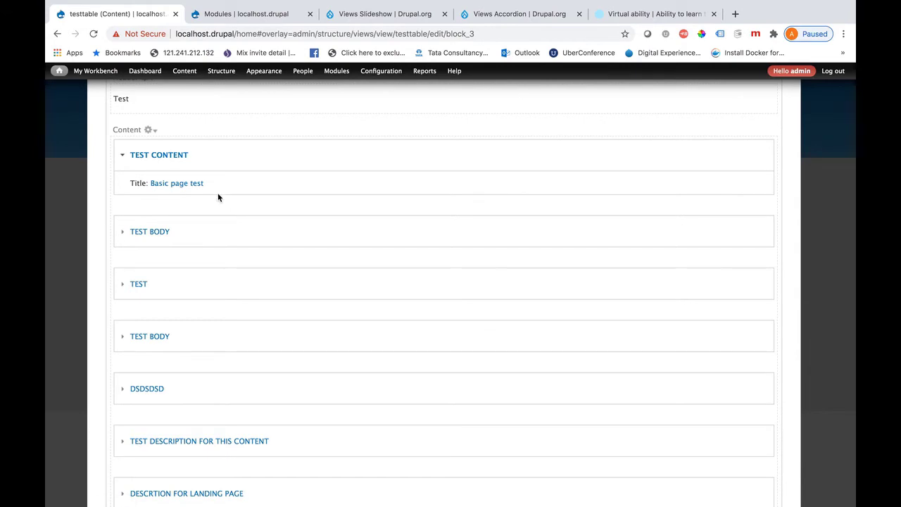
Save the testtable view and copy the block name Views accordion
{"action": "scroll", "coordinate": [218, 197], "scroll_direction": "up", "scroll_amount": 12}
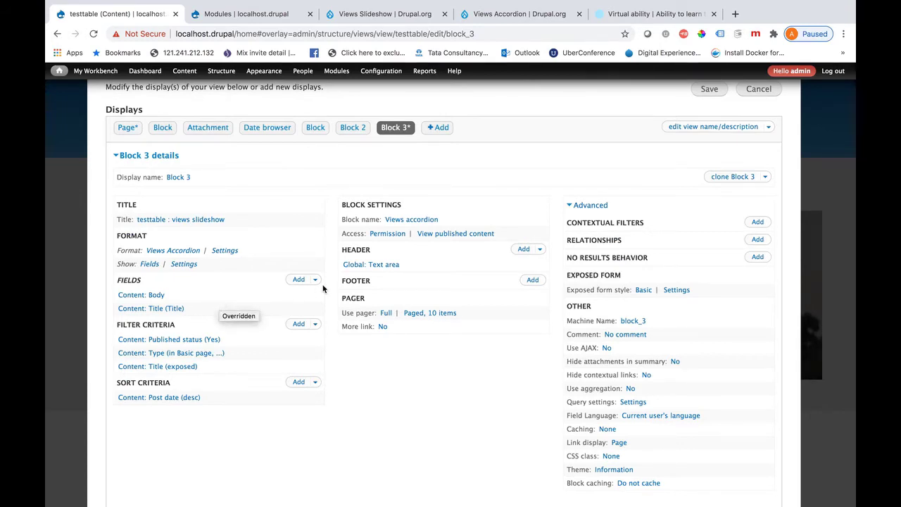
{"action": "left_click", "coordinate": [708, 90]}
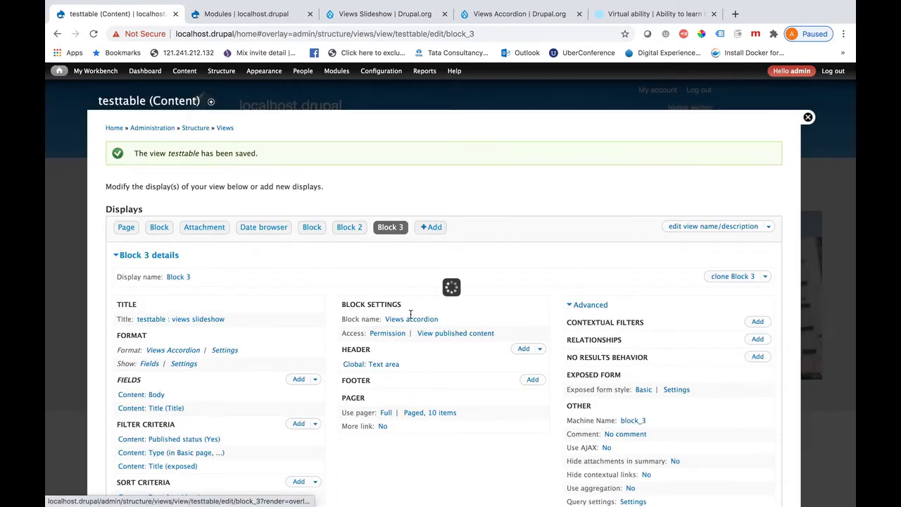
{"action": "left_click_drag", "start_coordinate": [447, 321], "coordinate": [386, 318]}
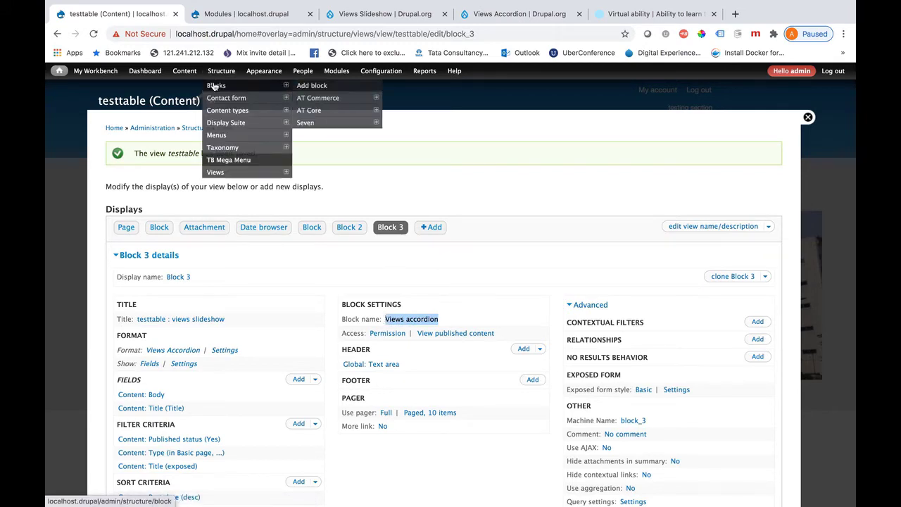
Find the Views accordion block on the Blocks administration page, assign it to the Sidebar first region, and save the blocks
{"action": "left_click", "coordinate": [215, 86]}
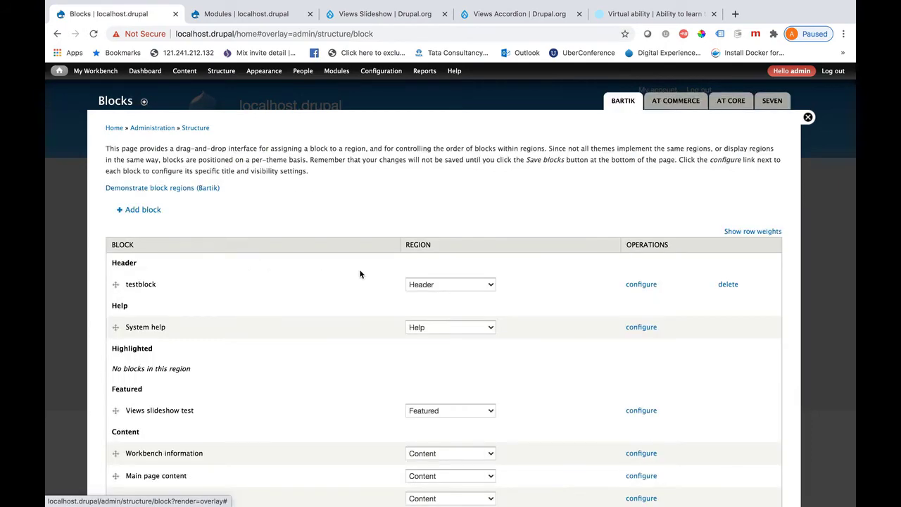
{"action": "key", "text": "ctrl+f"}
{"action": "type", "text": "Views accordion"}
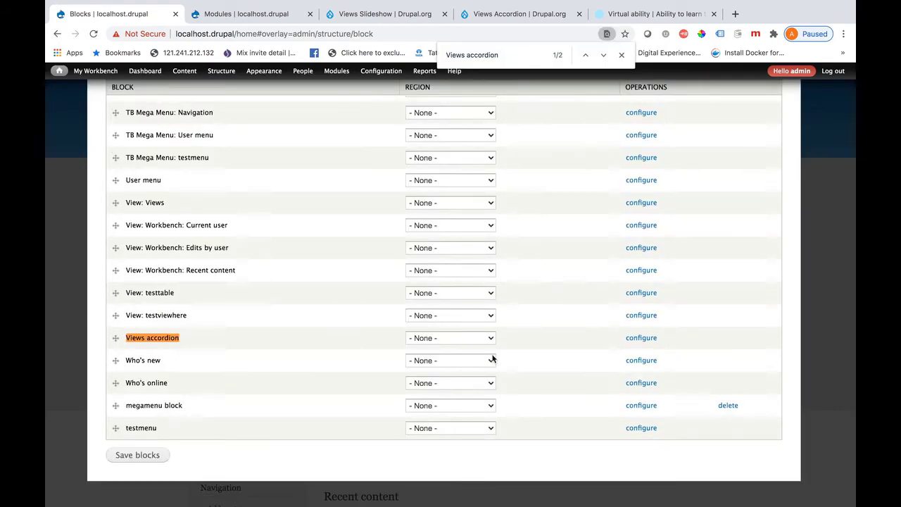
{"action": "left_click", "coordinate": [482, 338]}
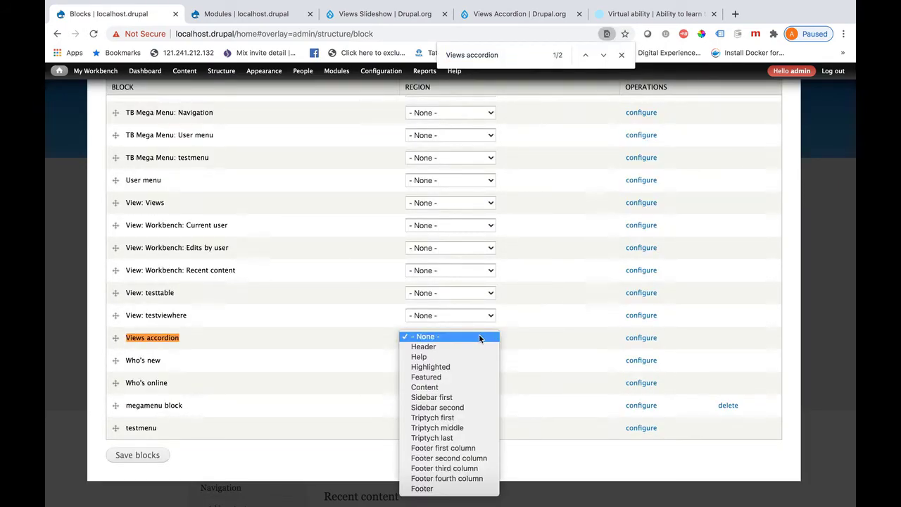
{"action": "left_click", "coordinate": [454, 397]}
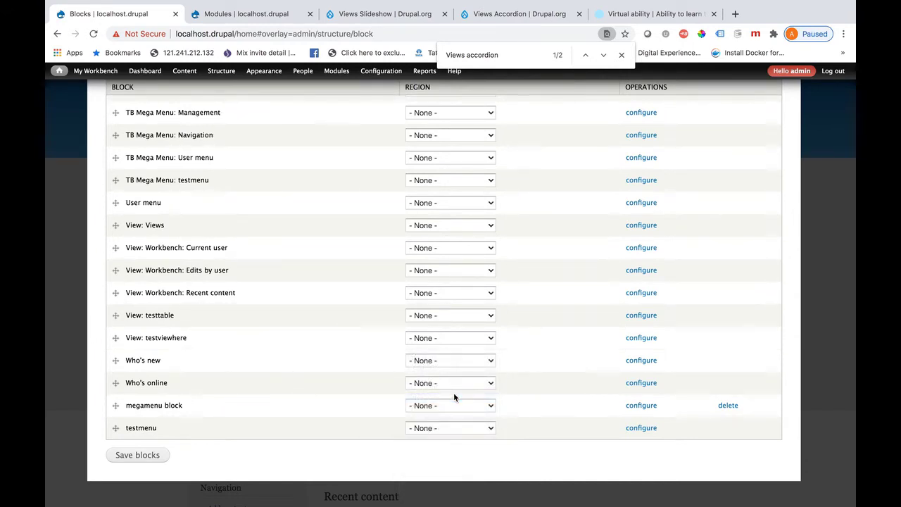
{"action": "left_click", "coordinate": [138, 455]}
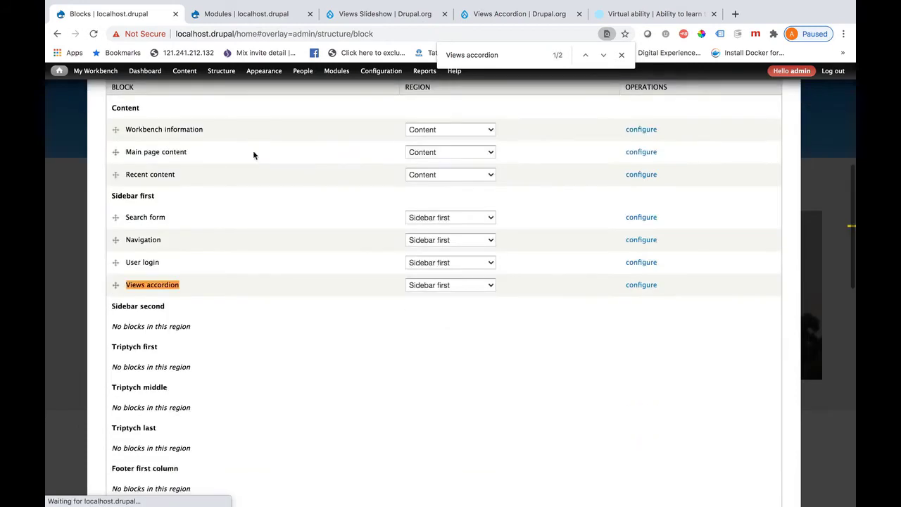
Open the site's home page and test the sidebar accordion by expanding several of its entries
{"action": "mouse_move", "coordinate": [59, 70]}
{"action": "left_click", "coordinate": [77, 94]}
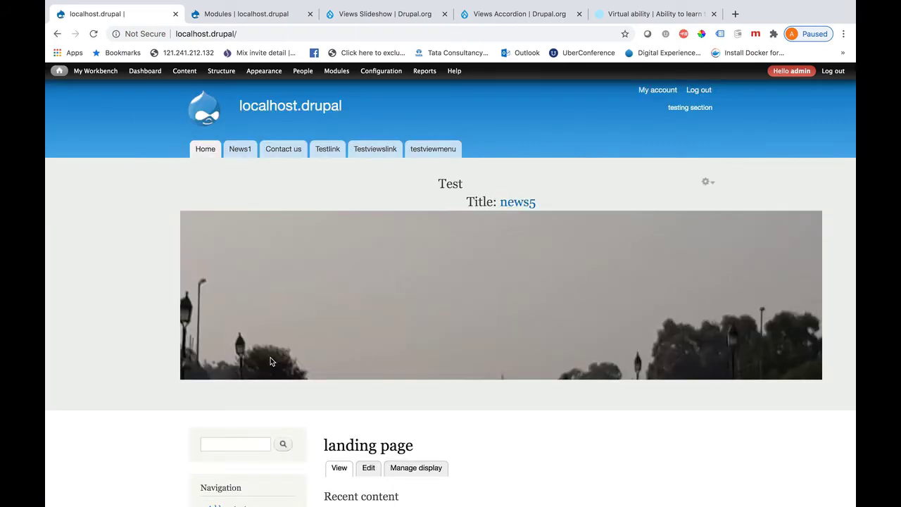
{"action": "scroll", "coordinate": [321, 384], "scroll_direction": "down", "scroll_amount": 10}
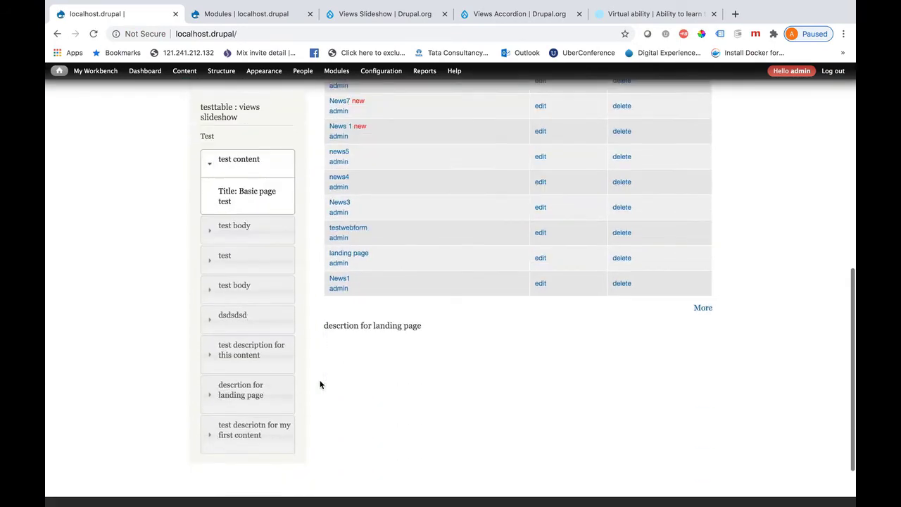
{"action": "left_click", "coordinate": [239, 234]}
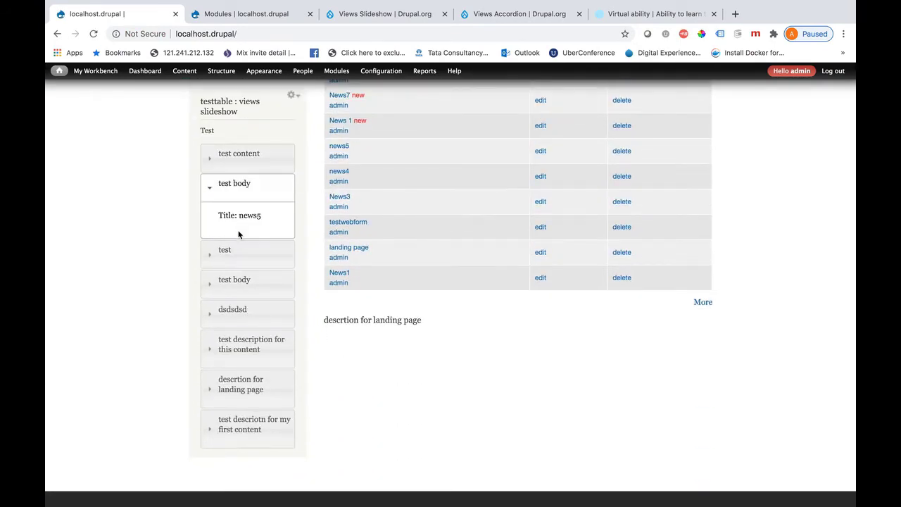
{"action": "left_click", "coordinate": [233, 255]}
{"action": "left_click", "coordinate": [233, 288]}
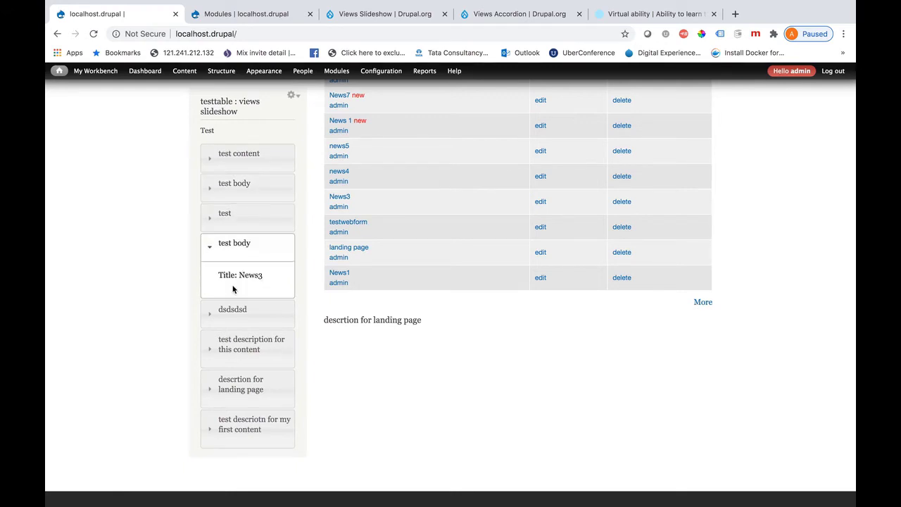
Expand the remaining sidebar accordion entries from dsdsdsd through the test description for this content, landing page and first content entries
{"action": "left_click", "coordinate": [233, 313]}
{"action": "left_click", "coordinate": [235, 348]}
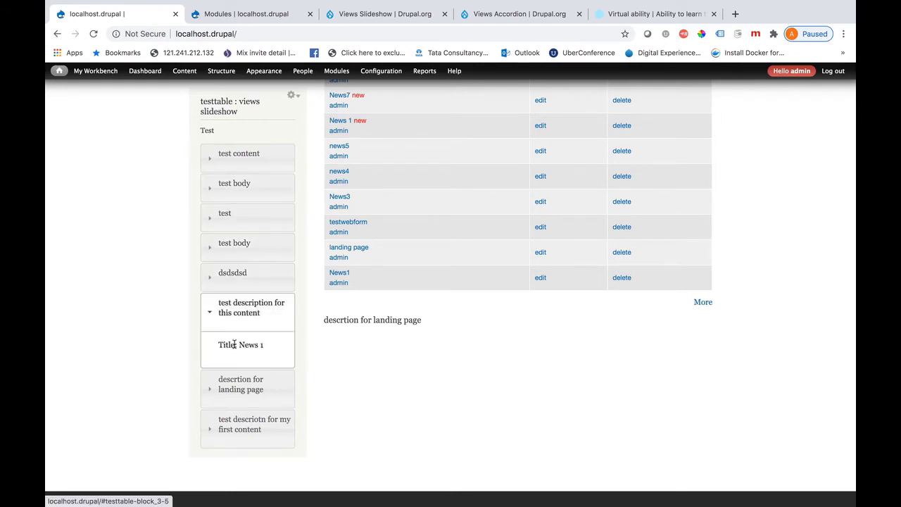
{"action": "left_click", "coordinate": [236, 386]}
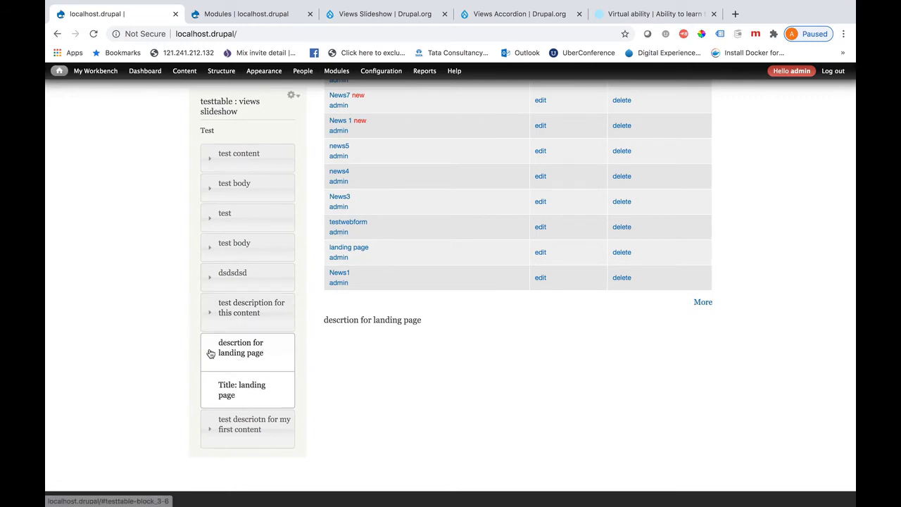
{"action": "left_click", "coordinate": [241, 321]}
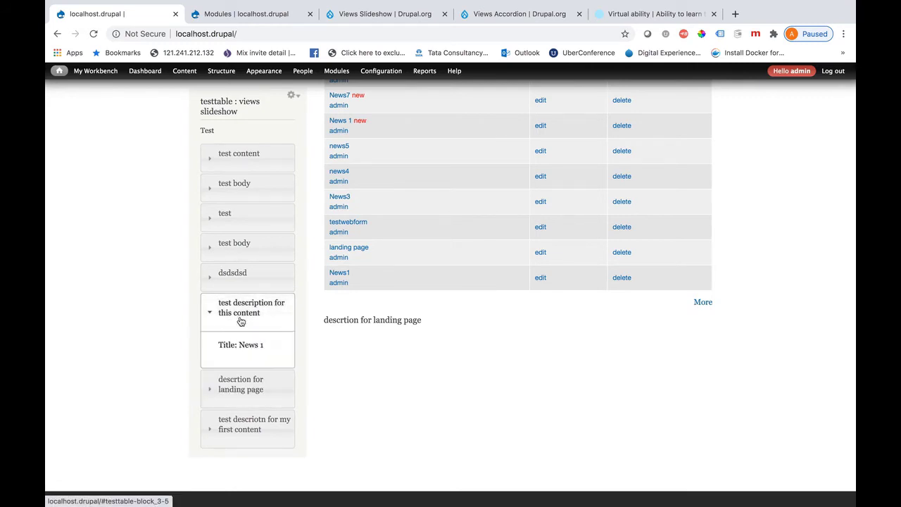
{"action": "left_click", "coordinate": [225, 427]}
{"action": "scroll", "coordinate": [235, 422], "scroll_direction": "up", "scroll_amount": 5}
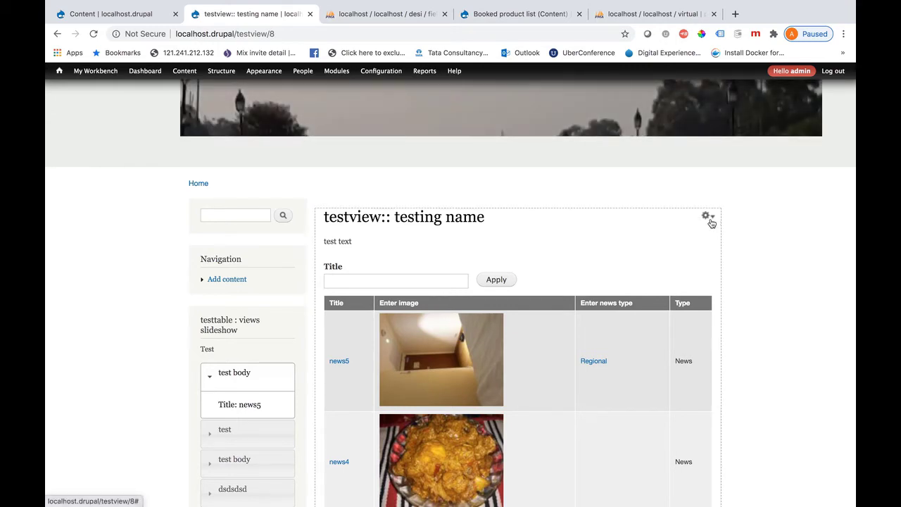
Open the testview page's view for editing from the testview page
{"action": "left_click", "coordinate": [710, 220]}
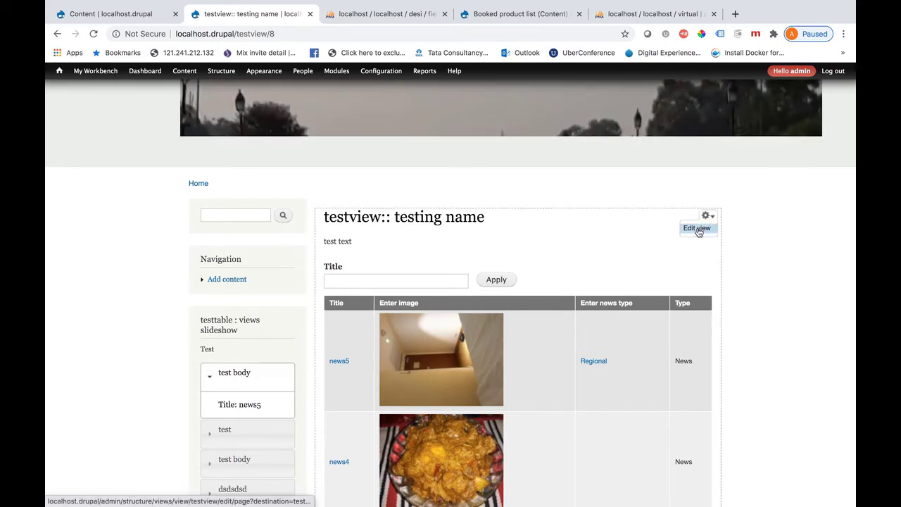
{"action": "left_click", "coordinate": [697, 231]}
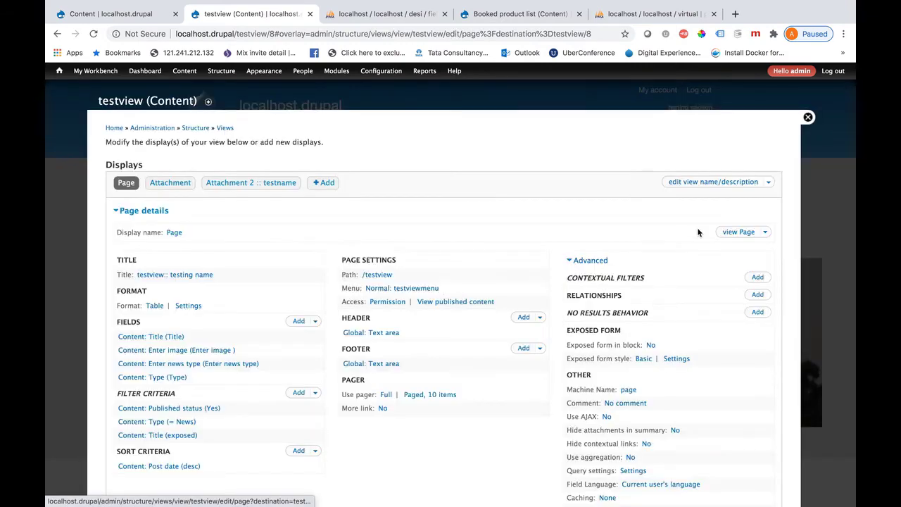
{"action": "scroll", "coordinate": [473, 398], "scroll_direction": "down", "scroll_amount": 1}
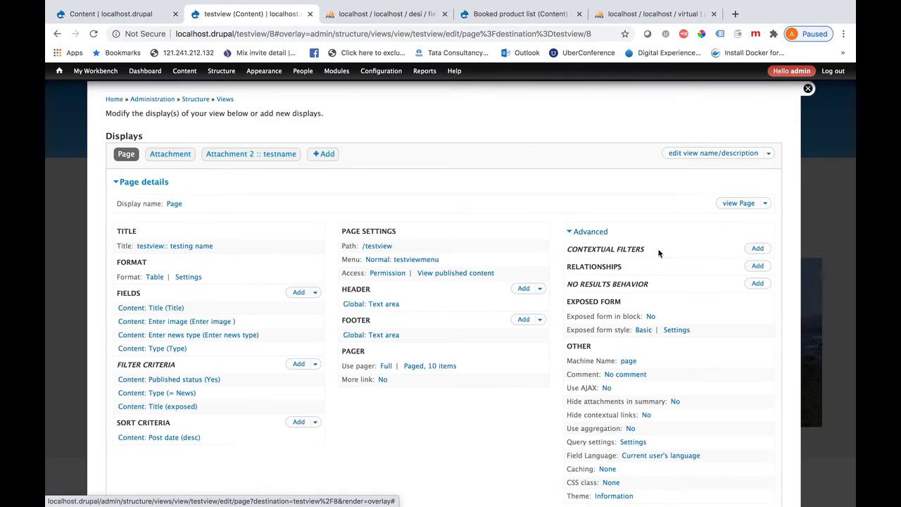
Search the contextual filters for nid and add Content: Nid to the page display only
{"action": "left_click", "coordinate": [757, 250]}
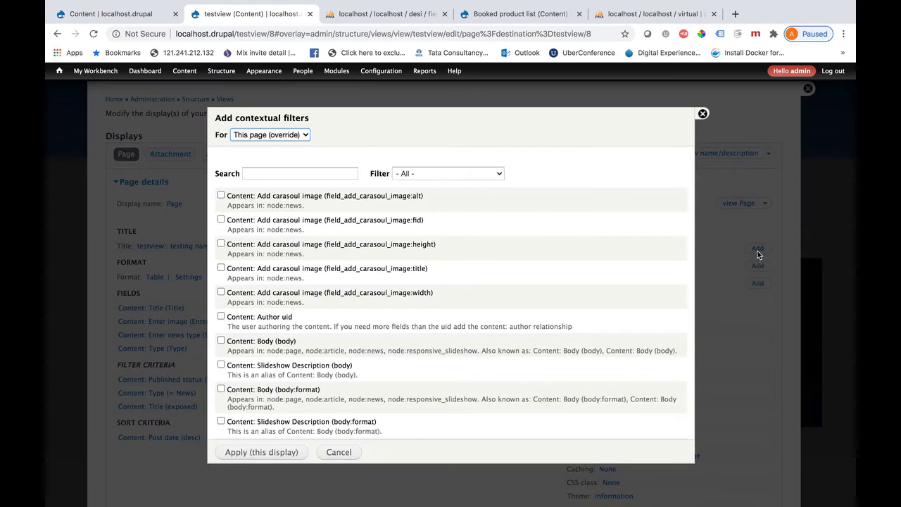
{"action": "left_click", "coordinate": [268, 172]}
{"action": "type", "text": "nu"}
{"action": "key", "text": "BackSpace"}
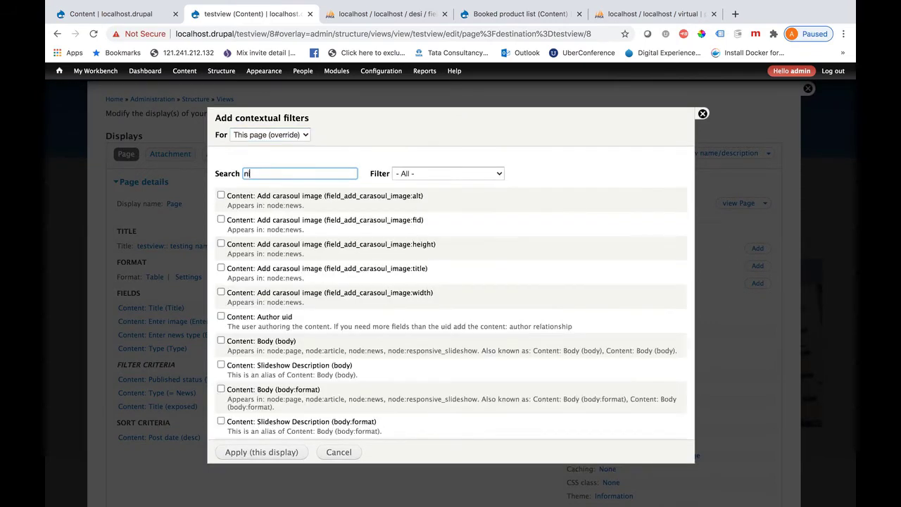
{"action": "type", "text": "id"}
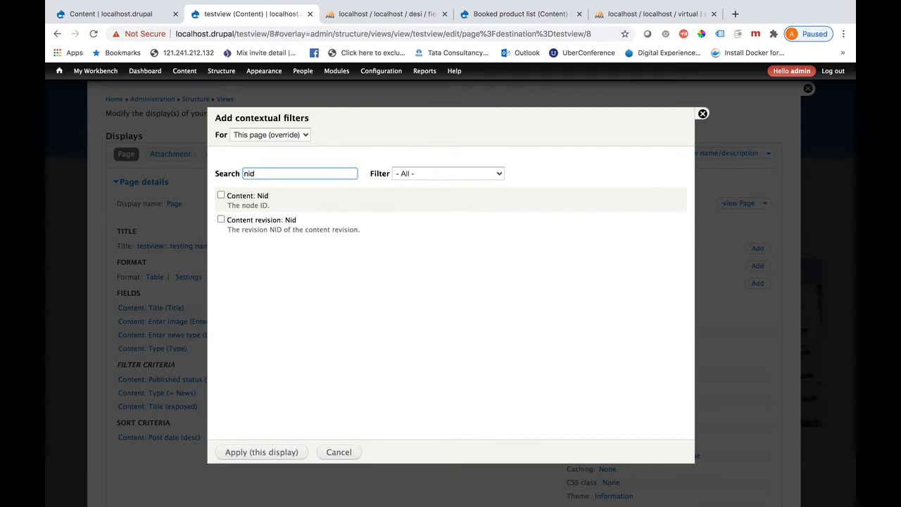
{"action": "left_click", "coordinate": [221, 195]}
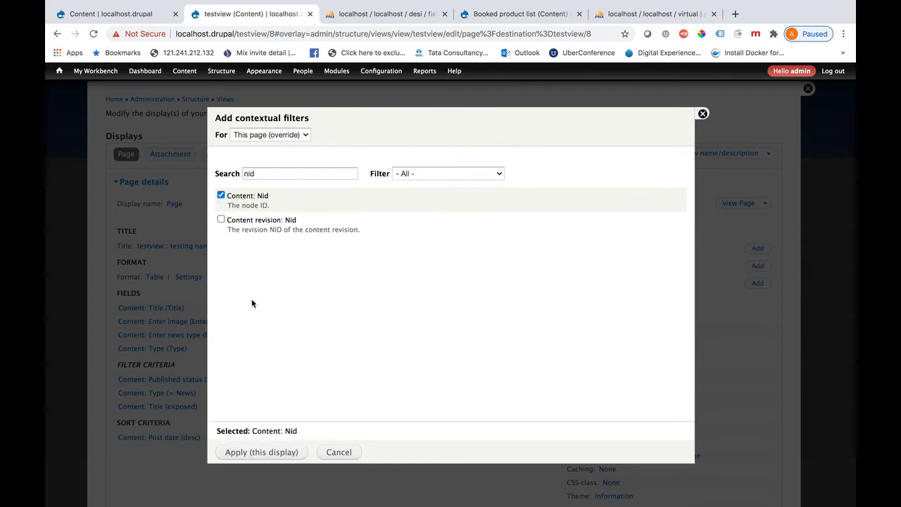
{"action": "left_click", "coordinate": [238, 454]}
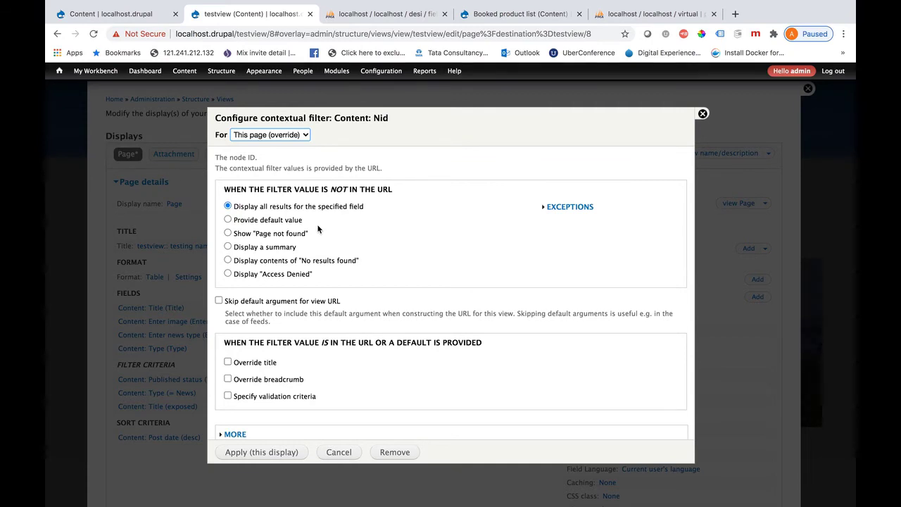
Set the Nid contextual filter to display a summary when its value is not in the URL
{"action": "left_click", "coordinate": [228, 274]}
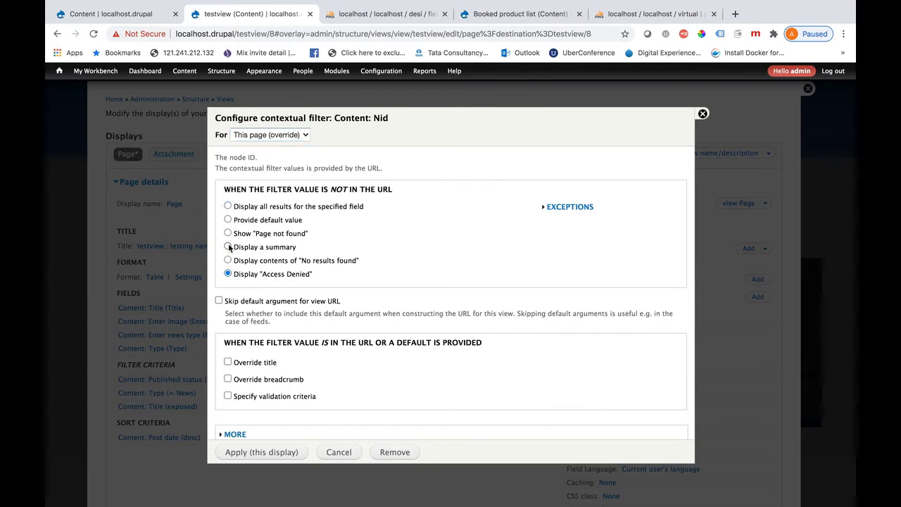
{"action": "left_click", "coordinate": [227, 246]}
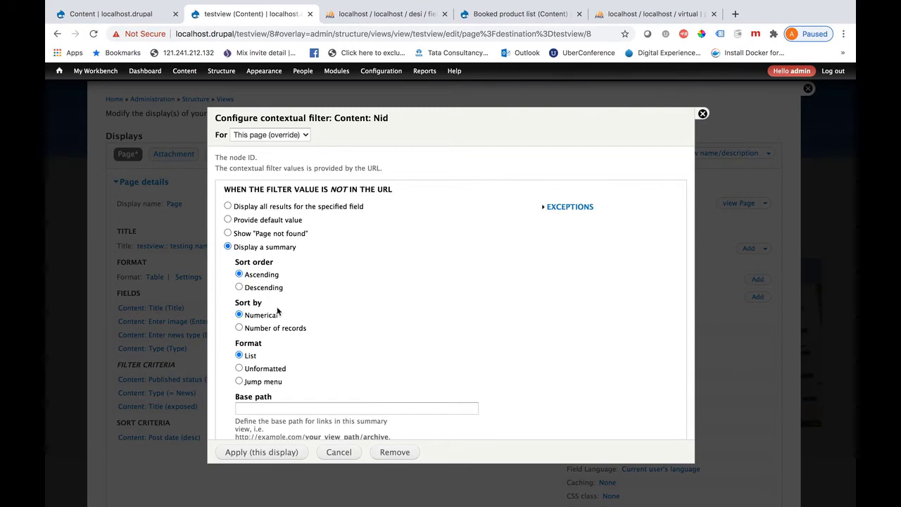
{"action": "scroll", "coordinate": [260, 301], "scroll_direction": "down", "scroll_amount": 1}
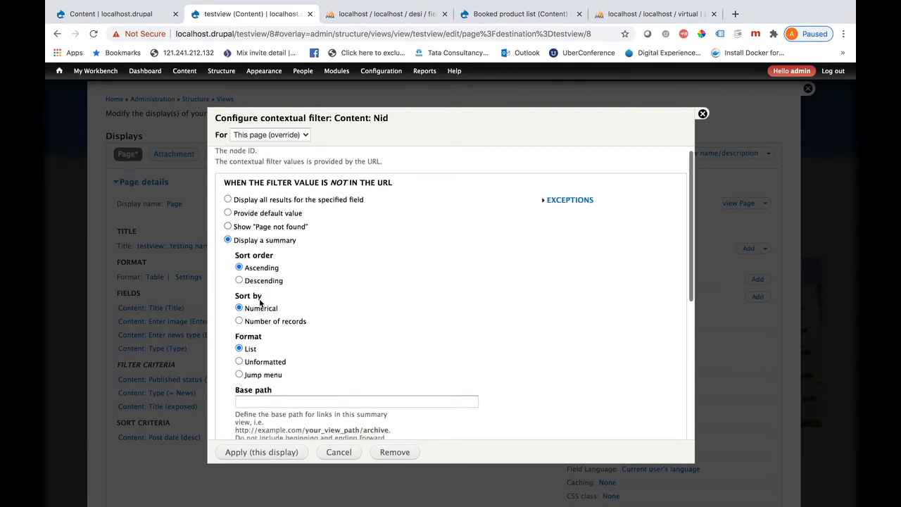
{"action": "scroll", "coordinate": [260, 301], "scroll_direction": "down", "scroll_amount": 4}
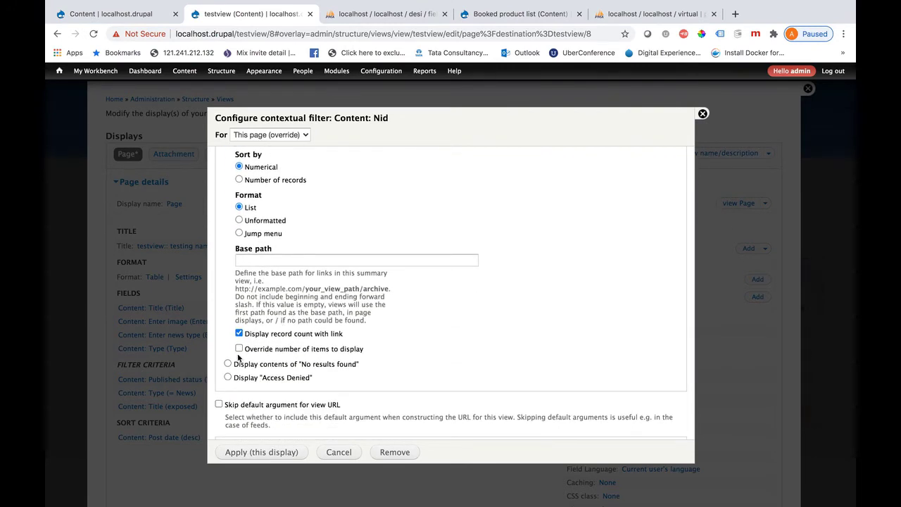
{"action": "left_click", "coordinate": [240, 348]}
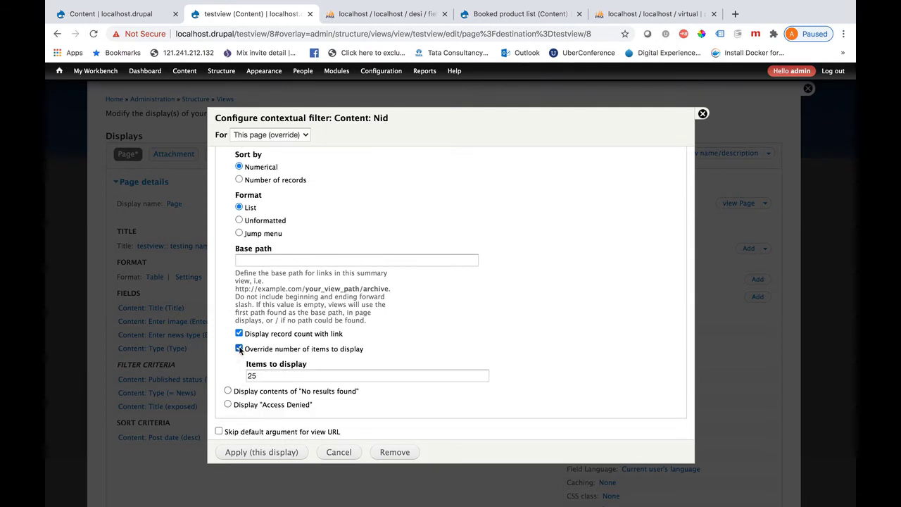
{"action": "left_click", "coordinate": [239, 349]}
{"action": "scroll", "coordinate": [264, 379], "scroll_direction": "down", "scroll_amount": 2}
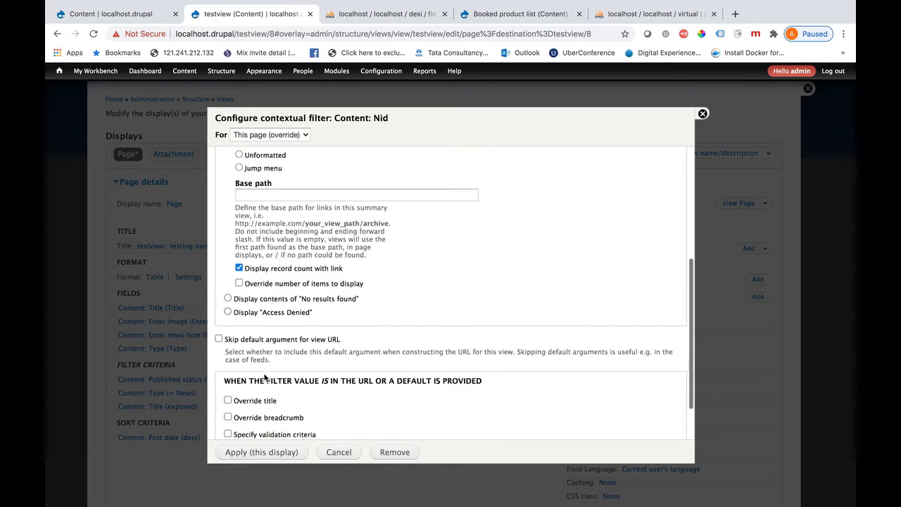
Override the title with "Hi am defauklt overidden title" when the filter value is provided, and apply the contextual filter to this display
{"action": "left_click", "coordinate": [228, 400]}
{"action": "scroll", "coordinate": [278, 392], "scroll_direction": "down", "scroll_amount": 1}
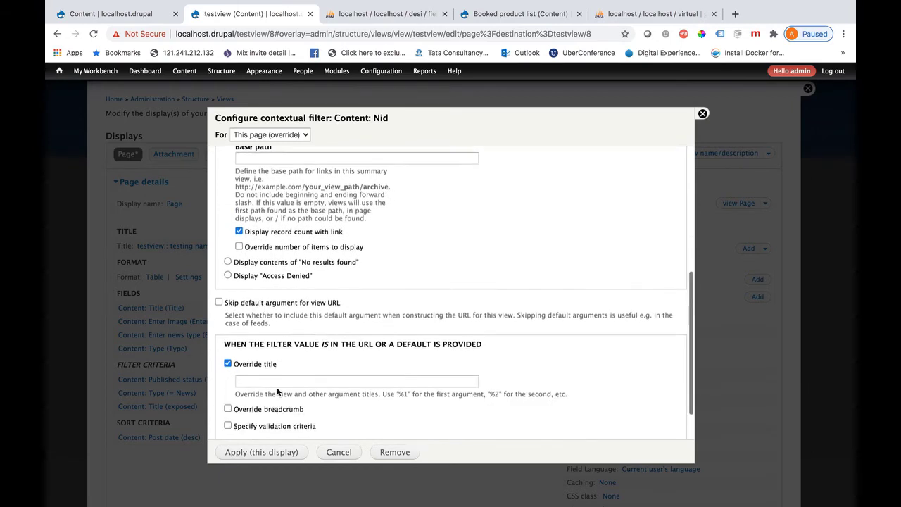
{"action": "scroll", "coordinate": [278, 393], "scroll_direction": "down", "scroll_amount": 1}
{"action": "left_click", "coordinate": [276, 335]}
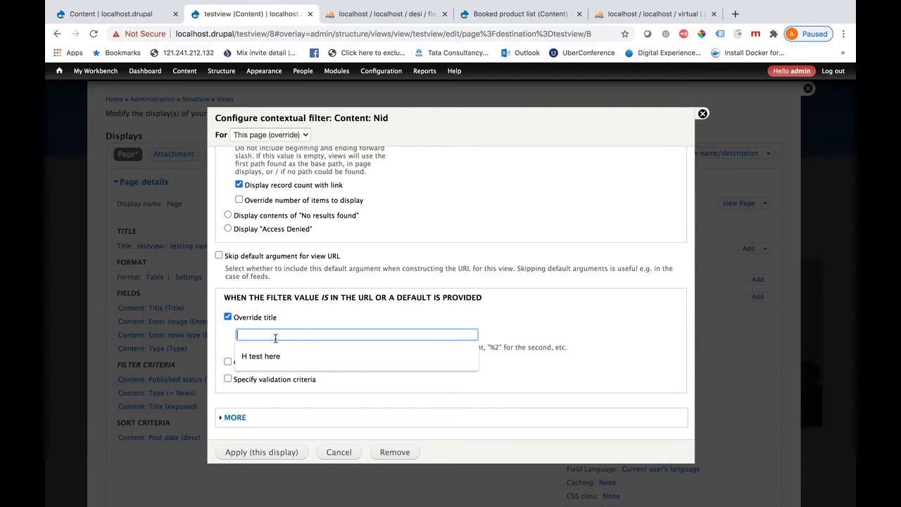
{"action": "left_click", "coordinate": [275, 360]}
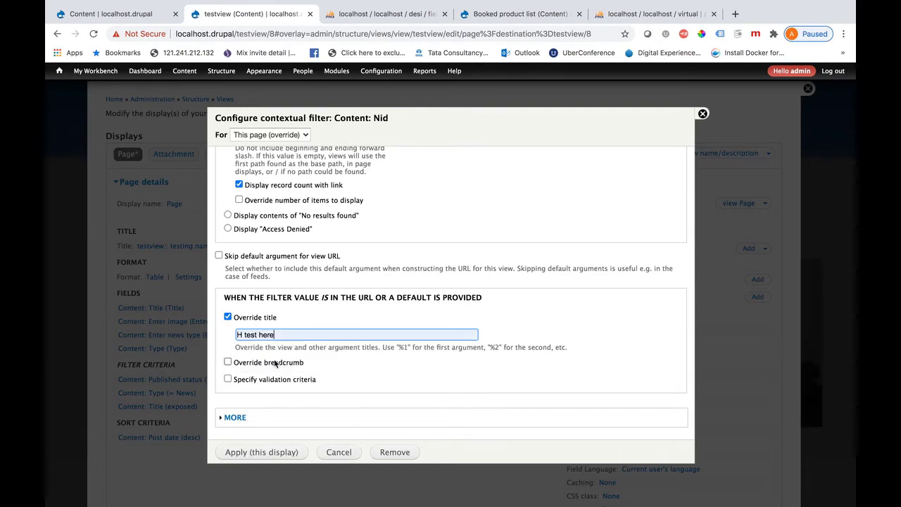
{"action": "left_click", "coordinate": [242, 335]}
{"action": "type", "text": "i"}
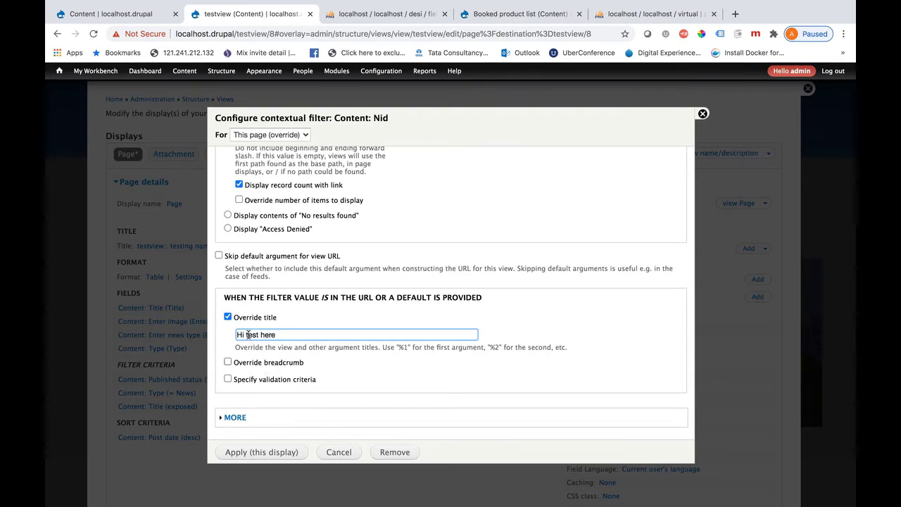
{"action": "left_click_drag", "start_coordinate": [244, 335], "coordinate": [316, 334]}
{"action": "key", "text": "BackSpace"}
{"action": "type", "text": "am dea"}
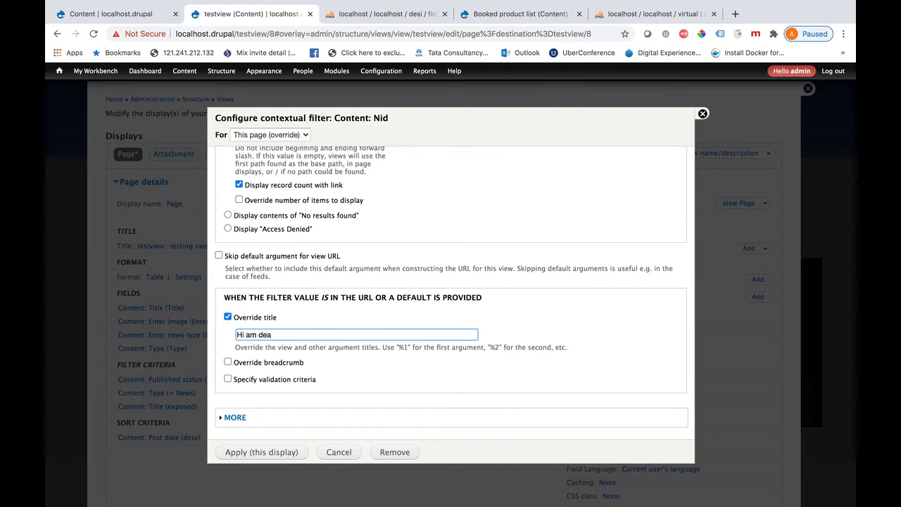
{"action": "key", "text": "BackSpace"}
{"action": "type", "text": "faukt overridden title"}
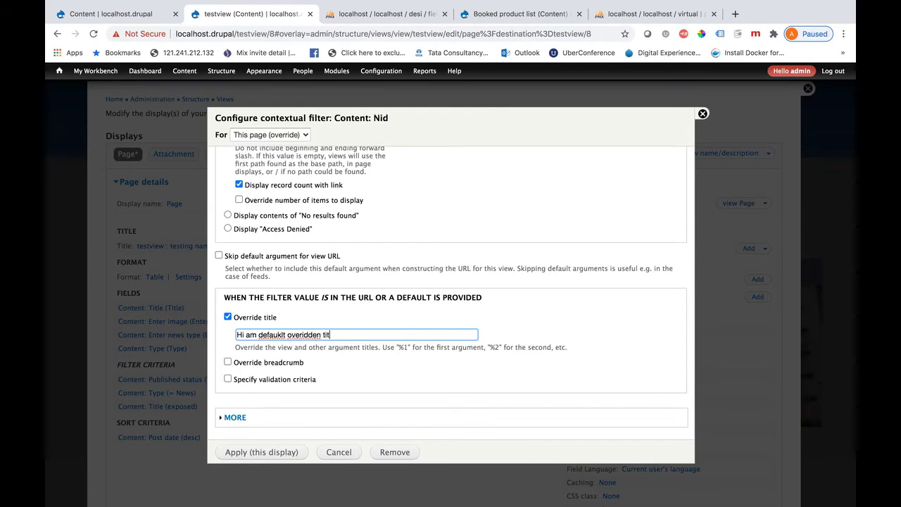
{"action": "left_click", "coordinate": [238, 452]}
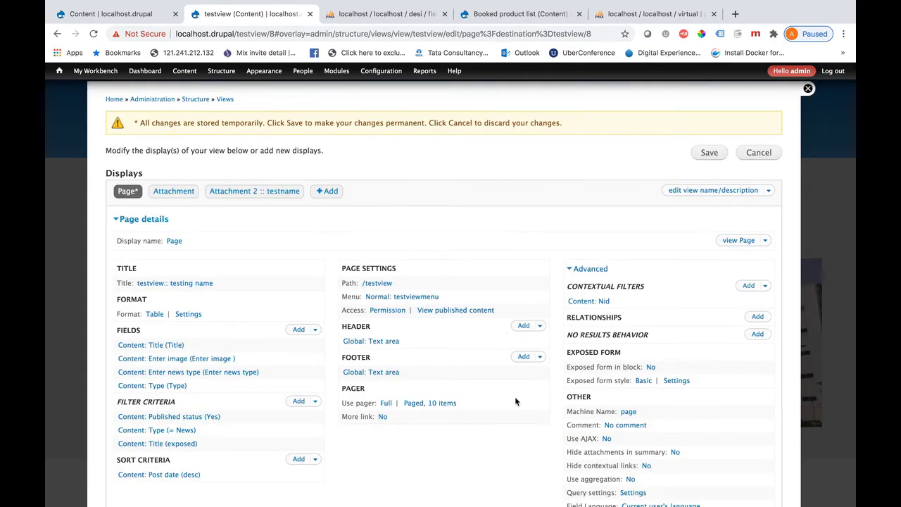
Examine the testview preview without a contextual value, including its query, title and summary list of news items
{"action": "scroll", "coordinate": [515, 394], "scroll_direction": "down", "scroll_amount": 5}
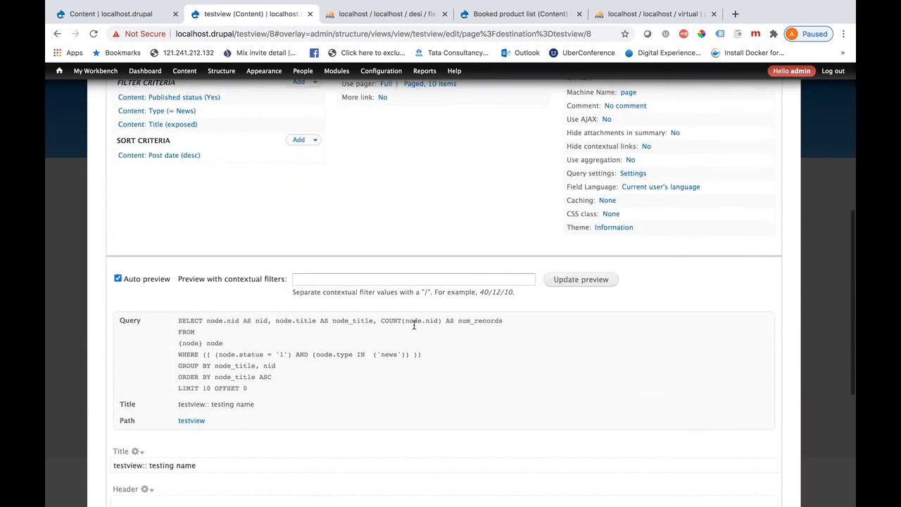
{"action": "scroll", "coordinate": [396, 367], "scroll_direction": "down", "scroll_amount": 2}
{"action": "scroll", "coordinate": [396, 367], "scroll_direction": "down", "scroll_amount": 3}
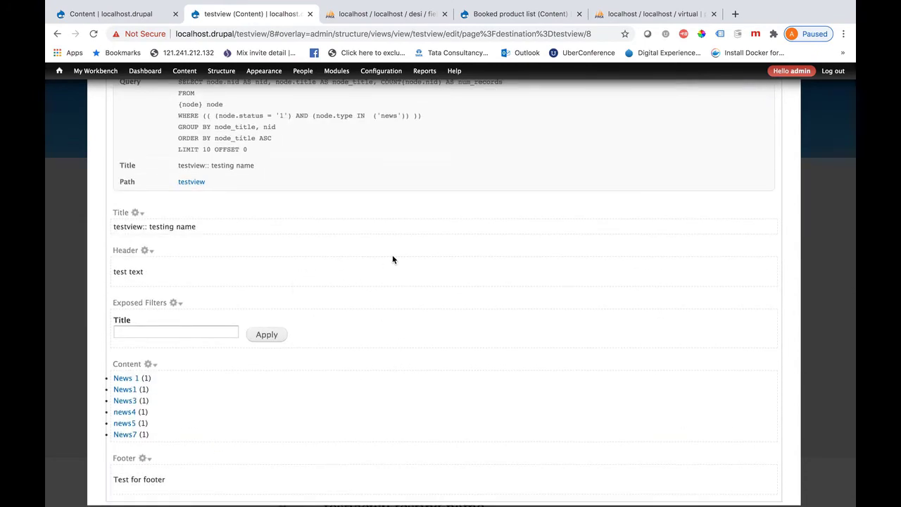
{"action": "scroll", "coordinate": [394, 316], "scroll_direction": "up", "scroll_amount": 2}
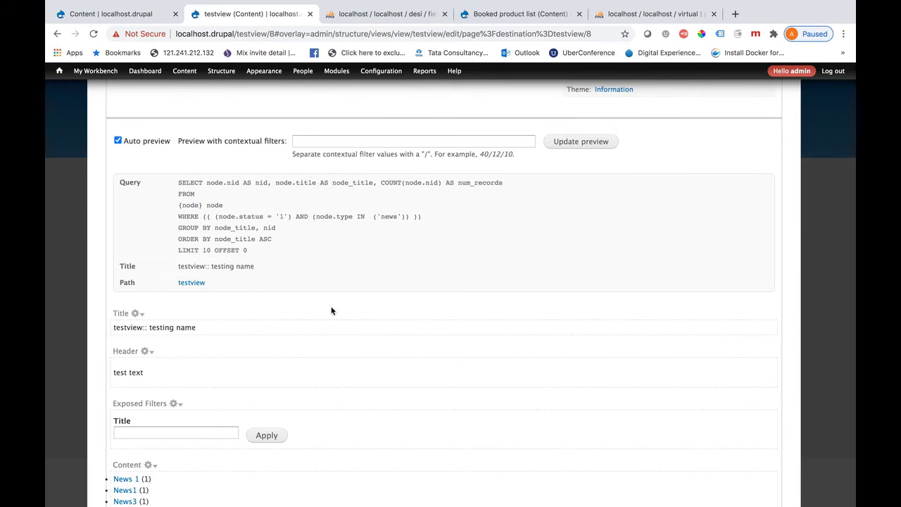
{"action": "scroll", "coordinate": [331, 310], "scroll_direction": "down", "scroll_amount": 3}
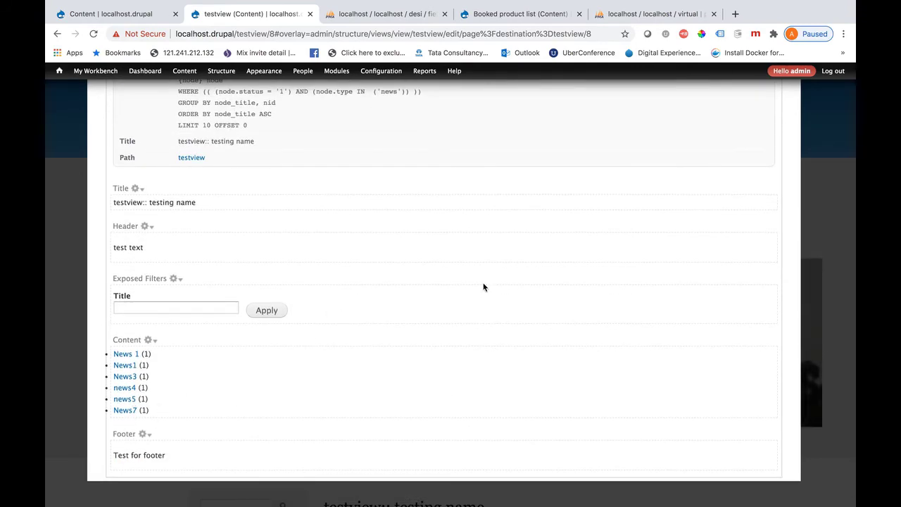
{"action": "scroll", "coordinate": [483, 285], "scroll_direction": "up", "scroll_amount": 8}
{"action": "scroll", "coordinate": [483, 285], "scroll_direction": "up", "scroll_amount": 3}
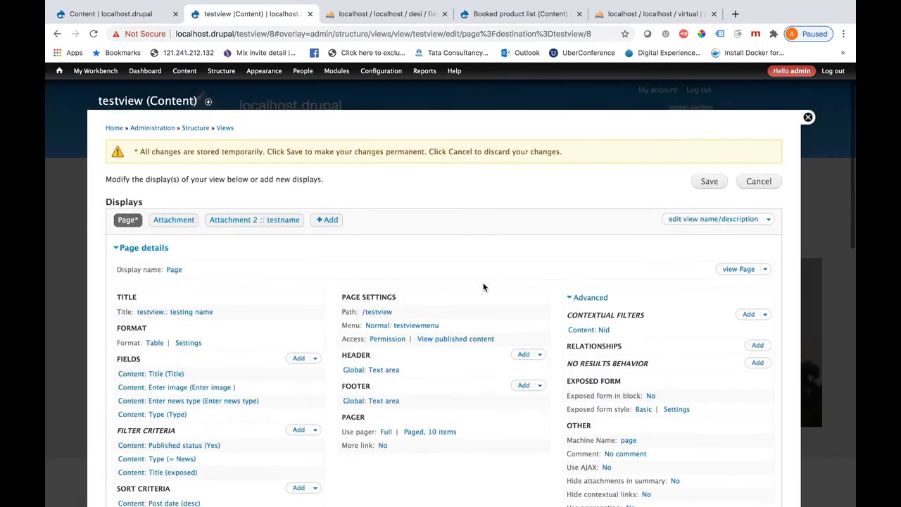
Preview the view with contextual filter value 8 and check the title and content it produces
{"action": "scroll", "coordinate": [483, 285], "scroll_direction": "down", "scroll_amount": 6}
{"action": "scroll", "coordinate": [483, 285], "scroll_direction": "down", "scroll_amount": 1}
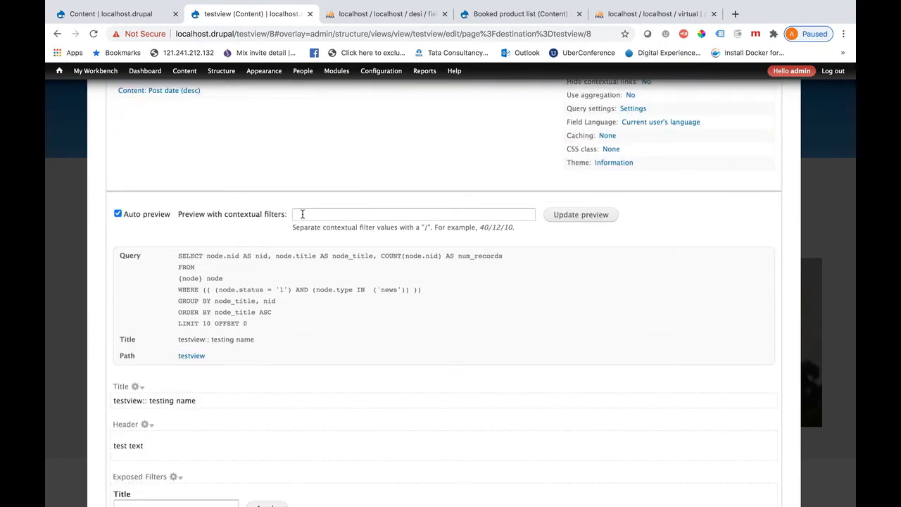
{"action": "left_click", "coordinate": [302, 214]}
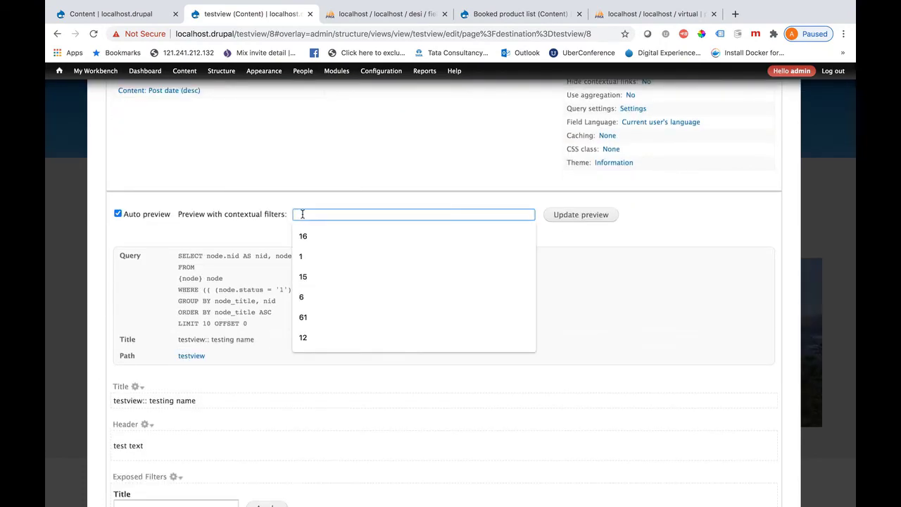
{"action": "type", "text": "8"}
{"action": "key", "text": "Return"}
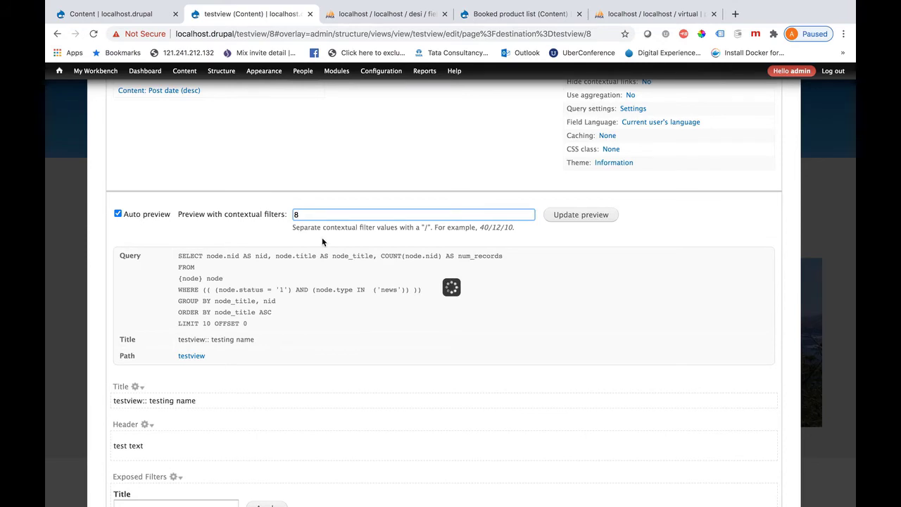
{"action": "scroll", "coordinate": [400, 310], "scroll_direction": "down", "scroll_amount": 6}
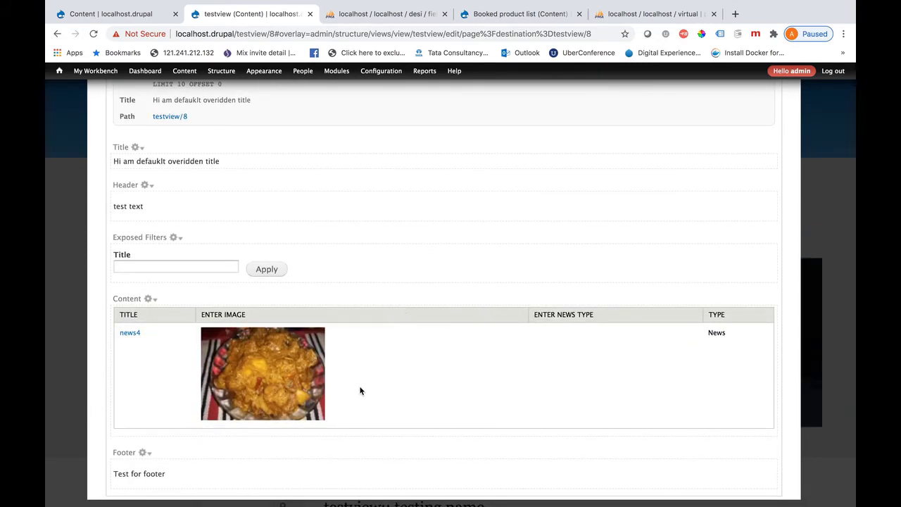
{"action": "scroll", "coordinate": [480, 357], "scroll_direction": "up", "scroll_amount": 10}
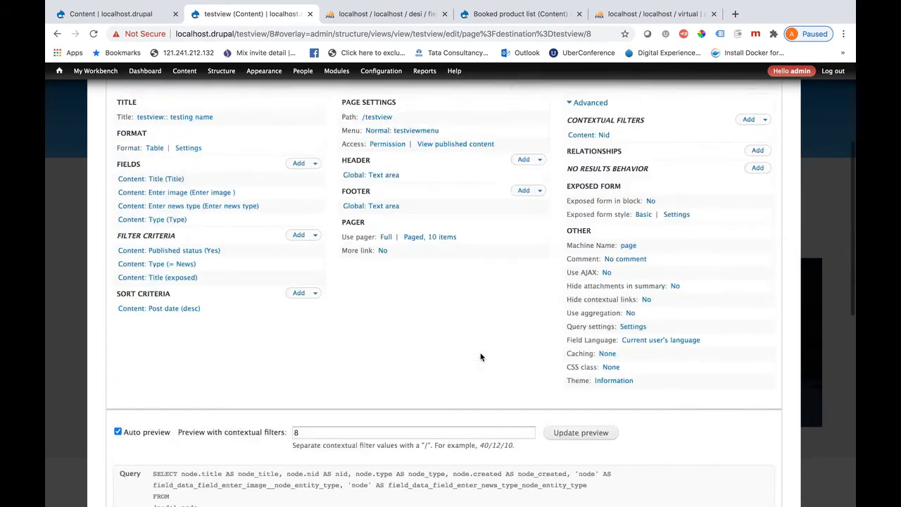
Save the testview view and check the title and content of its page at testview/8
{"action": "scroll", "coordinate": [480, 357], "scroll_direction": "up", "scroll_amount": 4}
{"action": "left_click", "coordinate": [713, 181]}
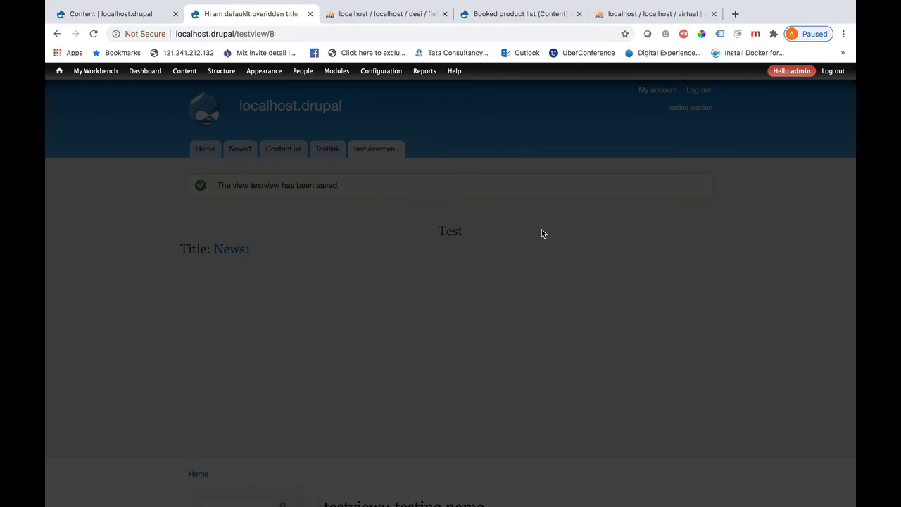
{"action": "scroll", "coordinate": [530, 285], "scroll_direction": "down", "scroll_amount": 3}
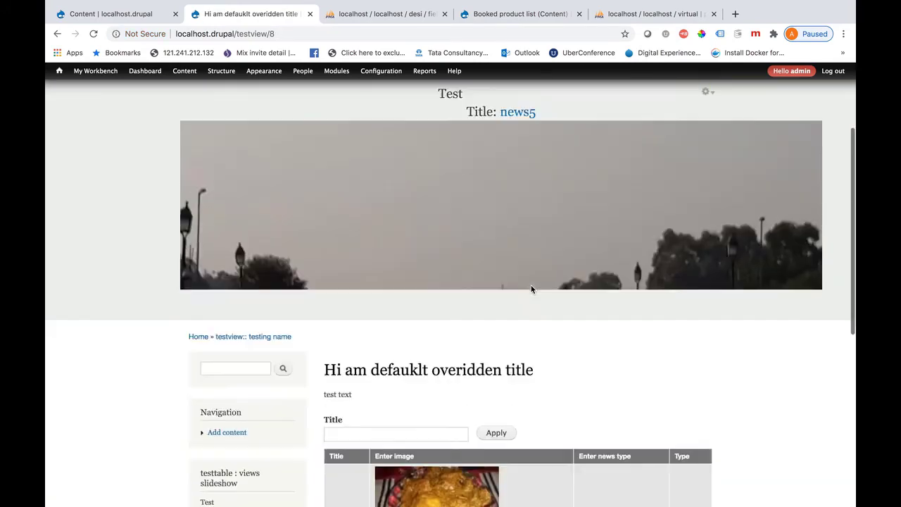
{"action": "double_click", "coordinate": [256, 33]}
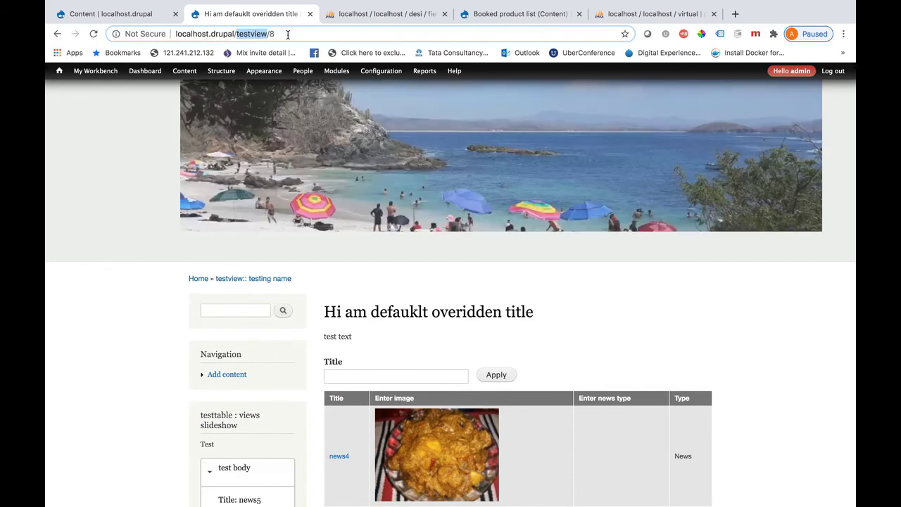
{"action": "left_click", "coordinate": [287, 34]}
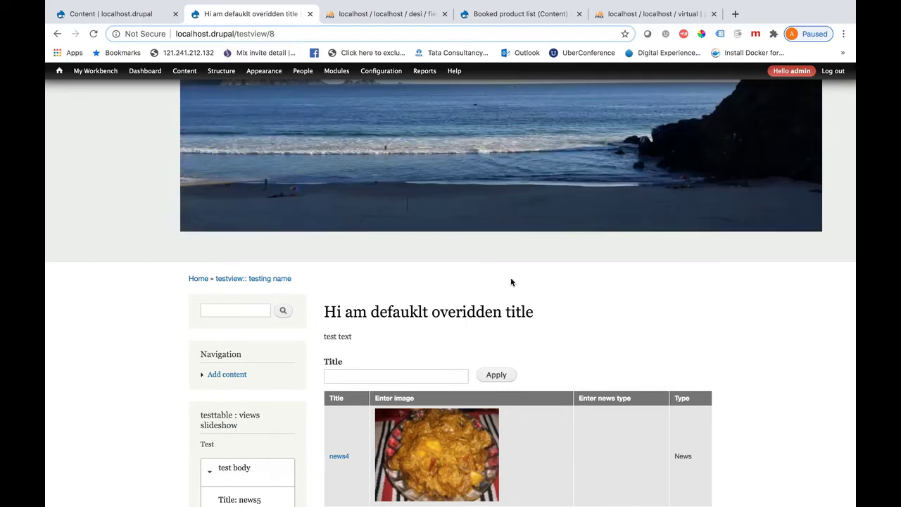
{"action": "scroll", "coordinate": [511, 282], "scroll_direction": "down", "scroll_amount": 5}
{"action": "scroll", "coordinate": [511, 282], "scroll_direction": "down", "scroll_amount": 1}
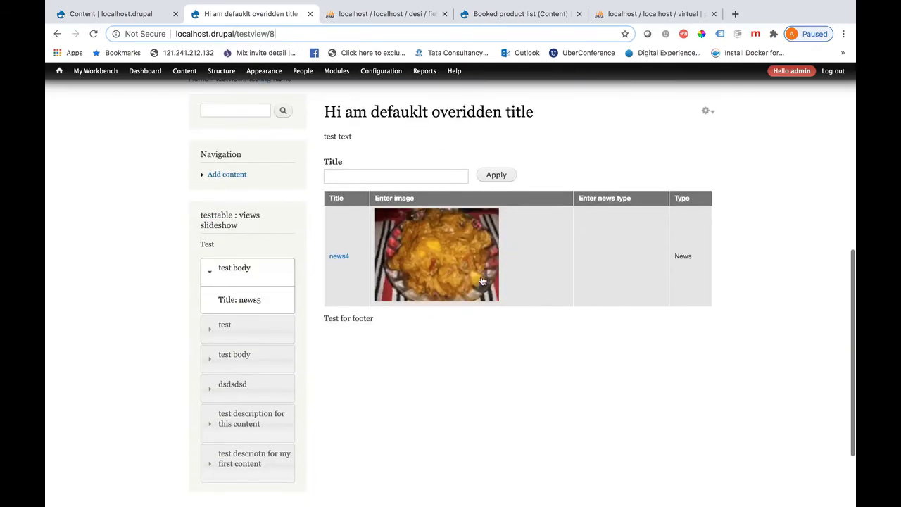
Load the page at localhost.drupal/testview/7 and check its title and the news item listed
{"action": "left_click", "coordinate": [299, 40]}
{"action": "key", "text": "Right"}
{"action": "key", "text": "BackSpace"}
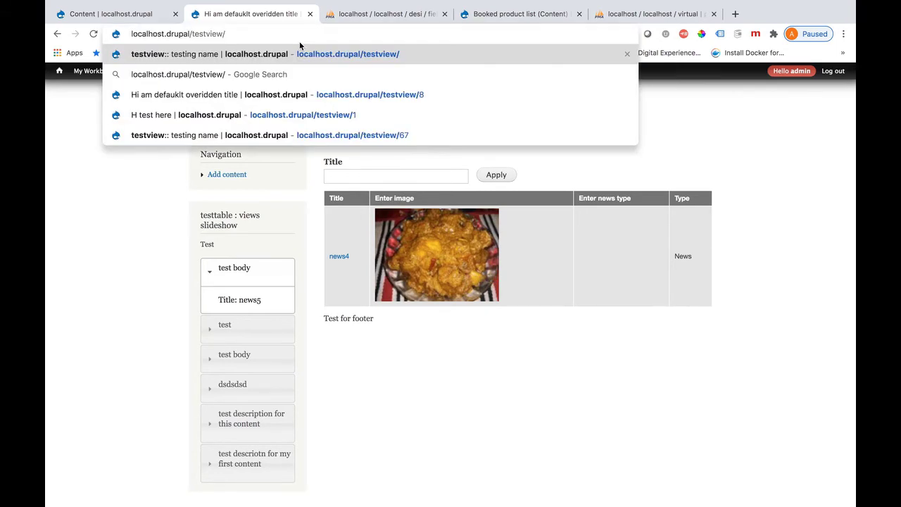
{"action": "type", "text": "7"}
{"action": "key", "text": "Return"}
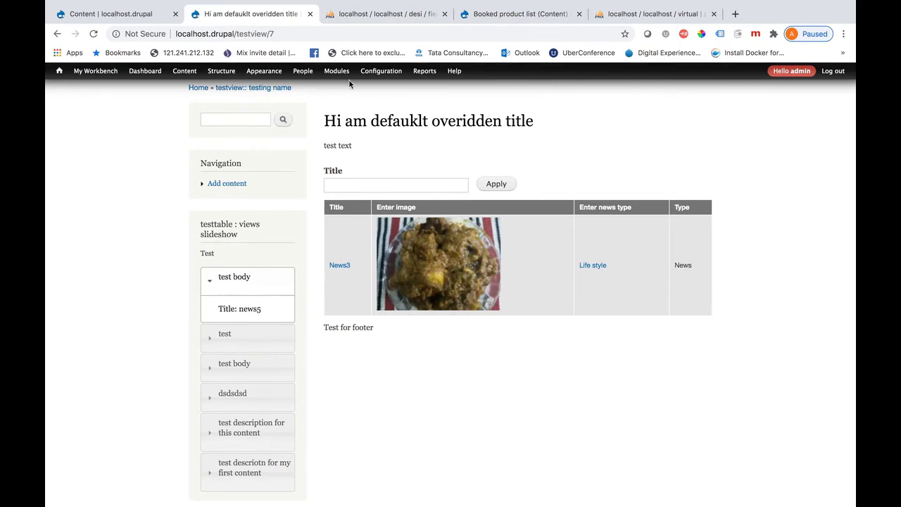
{"action": "left_click", "coordinate": [288, 36]}
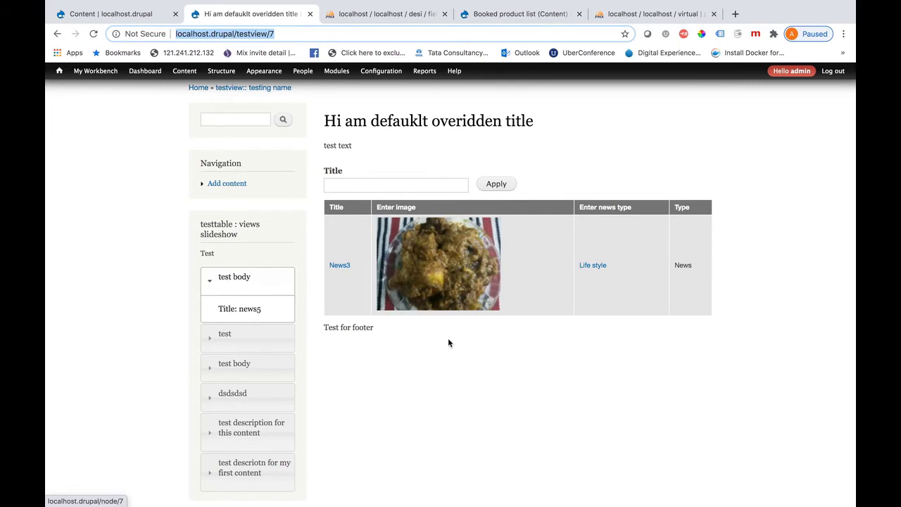
{"action": "scroll", "coordinate": [448, 343], "scroll_direction": "up", "scroll_amount": 2}
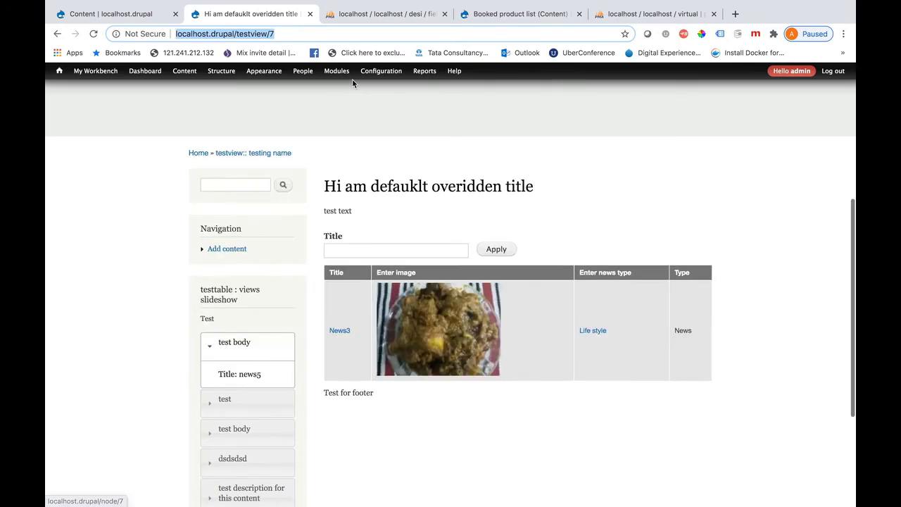
Load localhost.drupal/testview/ without a filter value and check the page's title and summary list
{"action": "left_click", "coordinate": [294, 33]}
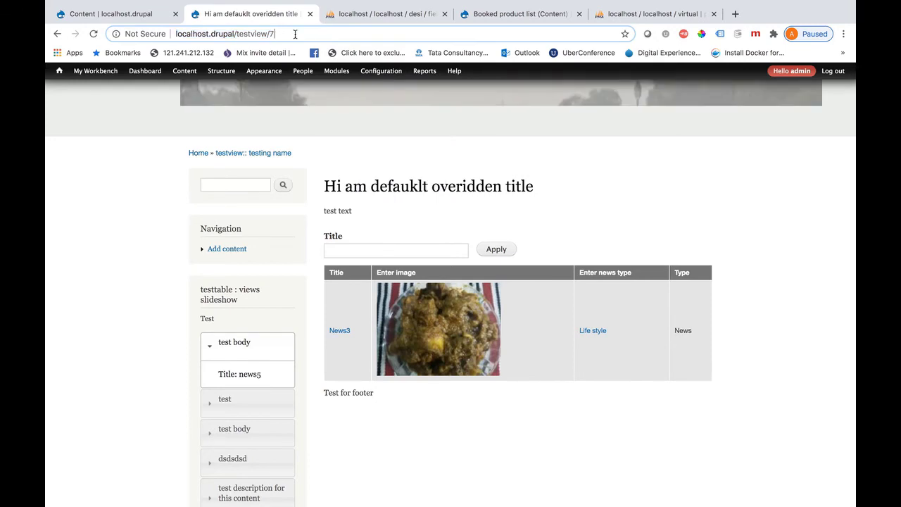
{"action": "key", "text": "BackSpace"}
{"action": "key", "text": "BackSpace"}
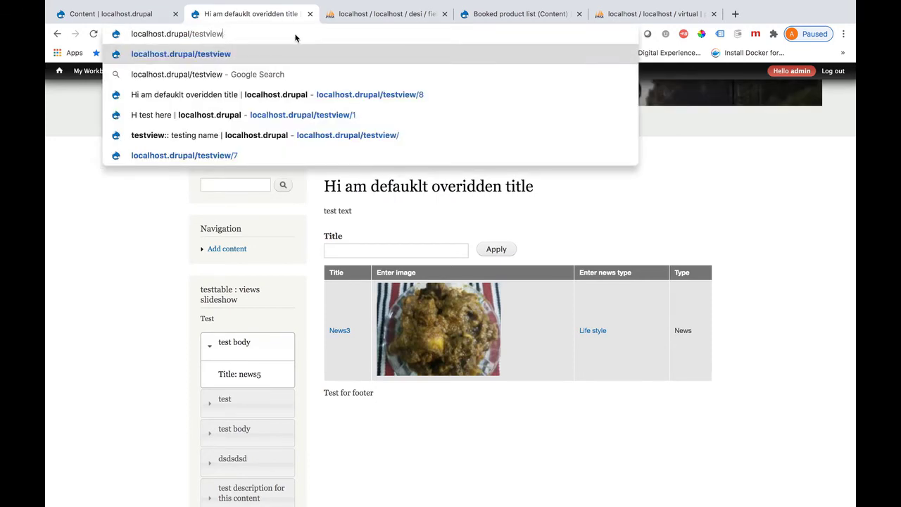
{"action": "left_click", "coordinate": [348, 135]}
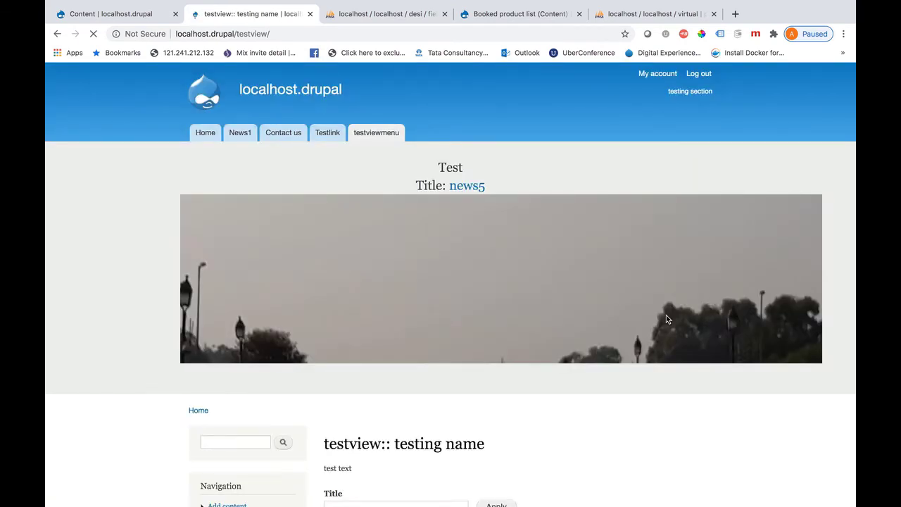
{"action": "scroll", "coordinate": [666, 314], "scroll_direction": "down", "scroll_amount": 4}
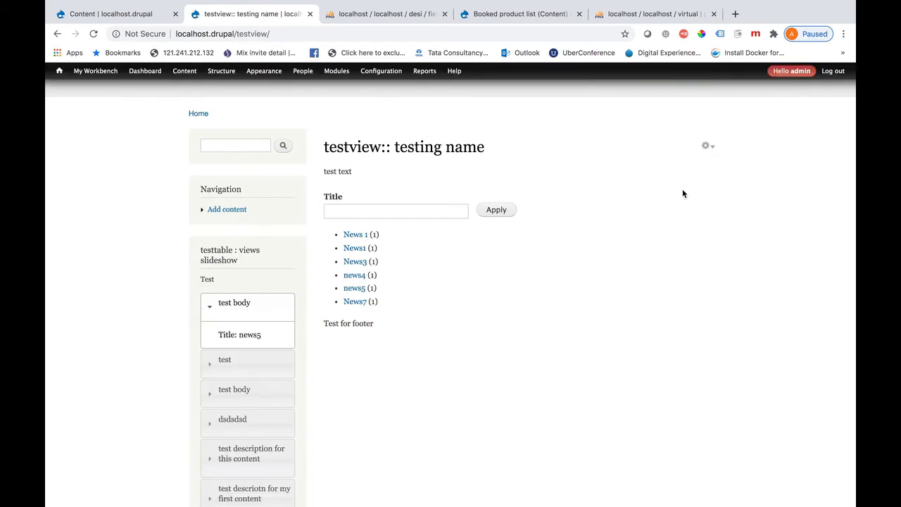
Edit the testview Nid contextual filter to provide "User ID from logged in user" as its default value, applied to this display
{"action": "left_click", "coordinate": [706, 145]}
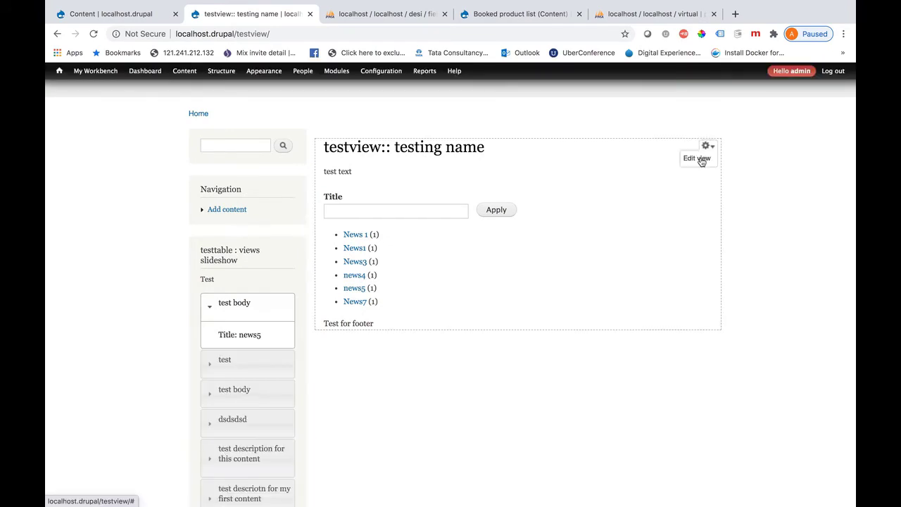
{"action": "left_click", "coordinate": [696, 159]}
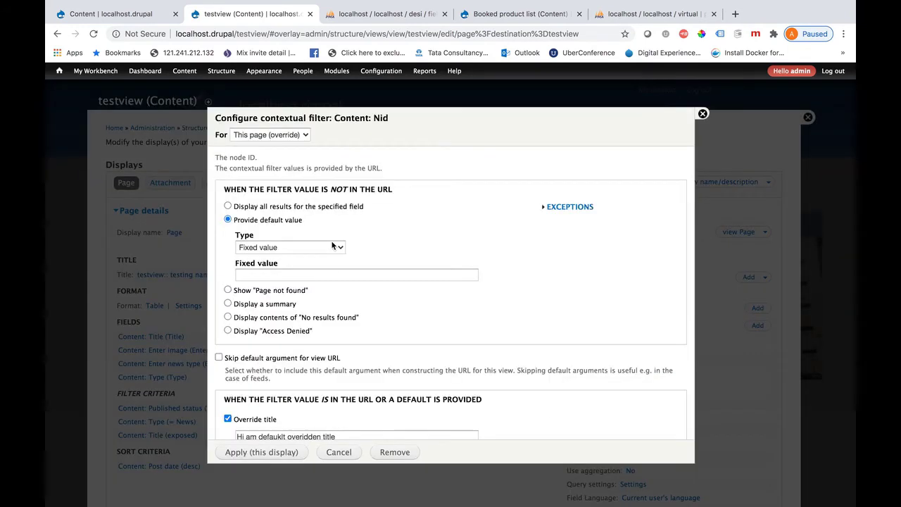
{"action": "left_click", "coordinate": [330, 250]}
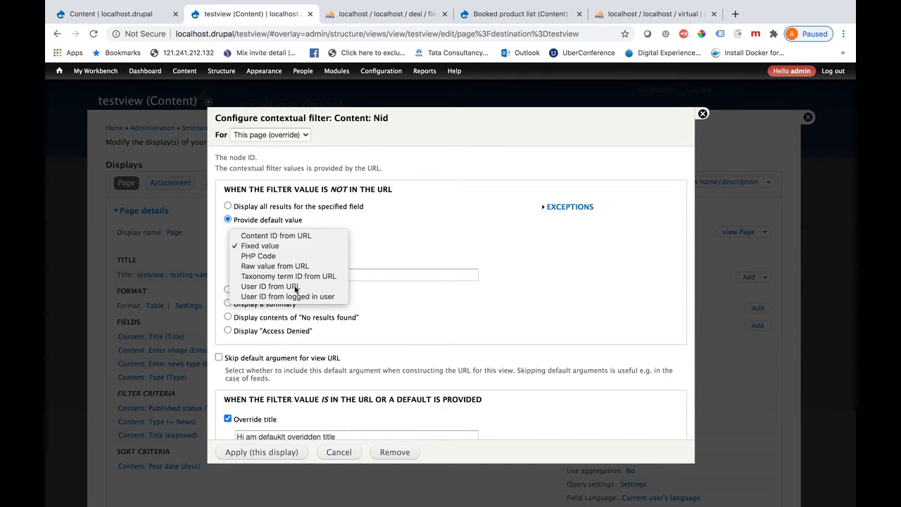
{"action": "left_click", "coordinate": [296, 287]}
{"action": "left_click", "coordinate": [326, 252]}
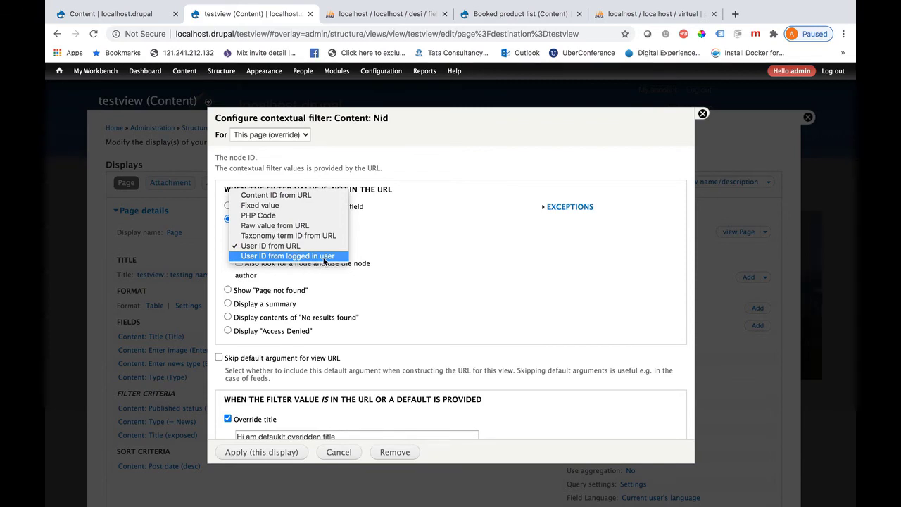
{"action": "left_click", "coordinate": [306, 256]}
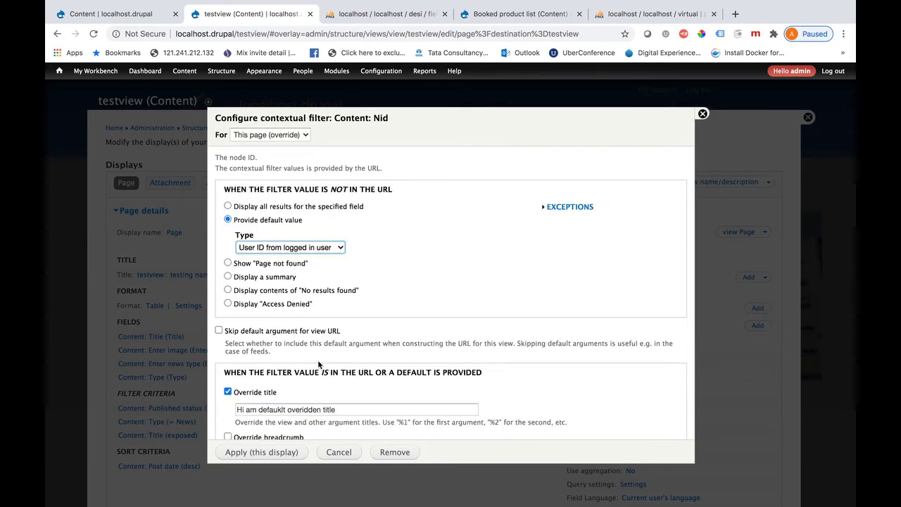
{"action": "left_click", "coordinate": [238, 455]}
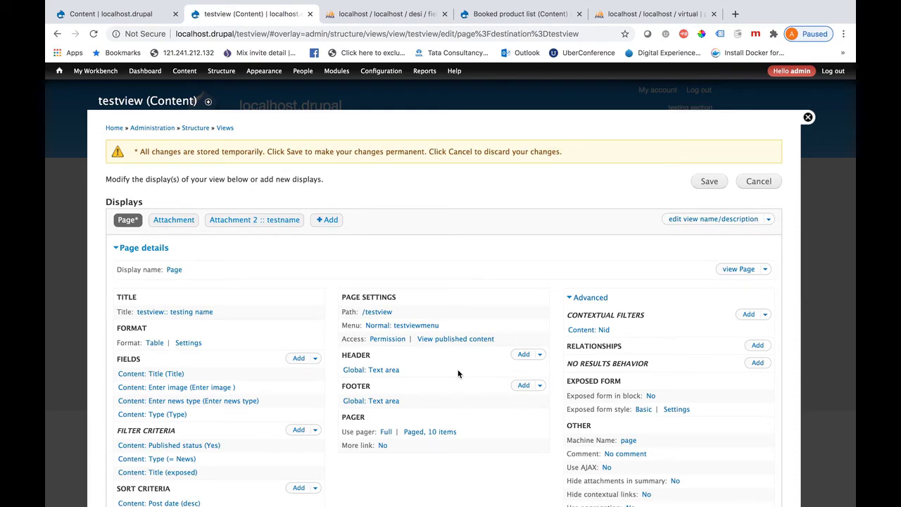
Check the preview with the default filter value, save the view, and inspect the resulting testview page and URL
{"action": "scroll", "coordinate": [458, 373], "scroll_direction": "down", "scroll_amount": 10}
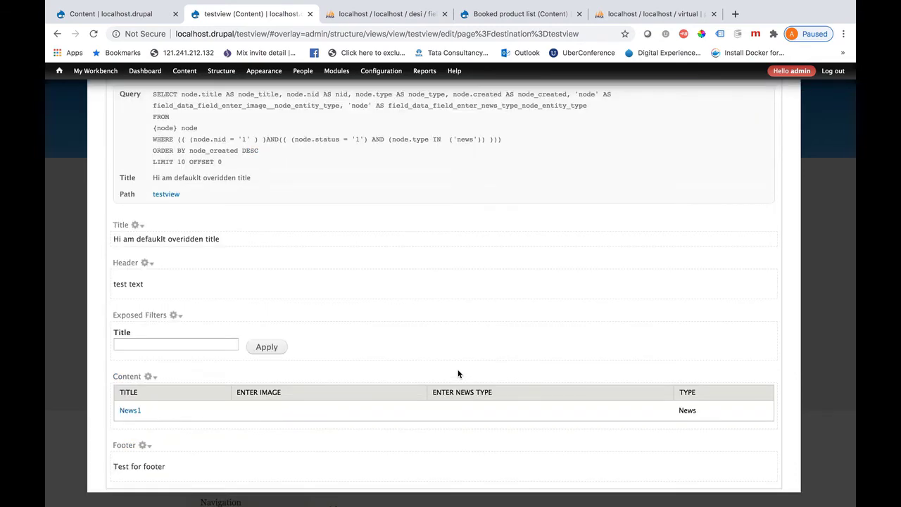
{"action": "scroll", "coordinate": [458, 373], "scroll_direction": "up", "scroll_amount": 10}
{"action": "left_click", "coordinate": [709, 183]}
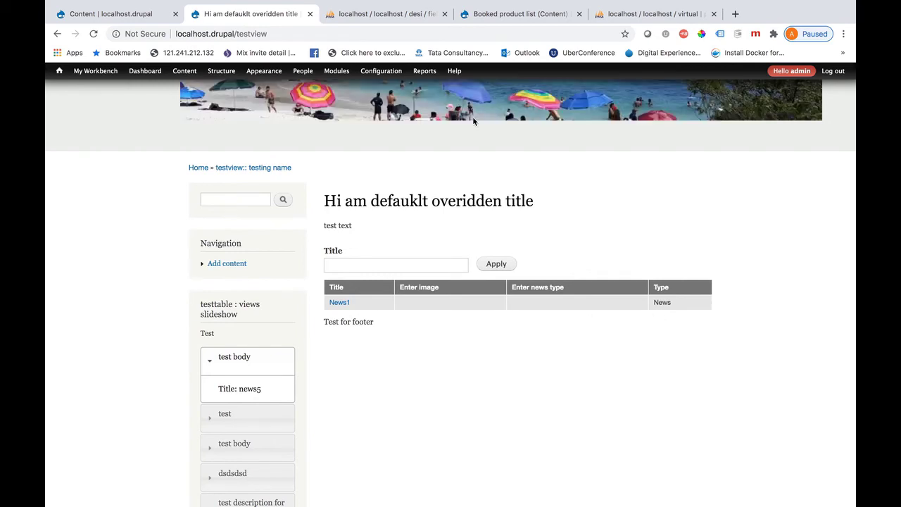
{"action": "left_click", "coordinate": [278, 34]}
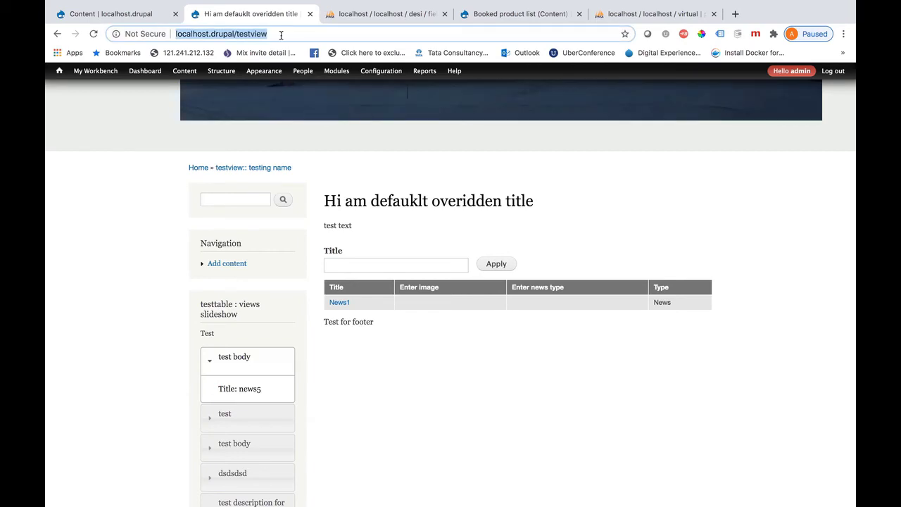
{"action": "left_click", "coordinate": [281, 34]}
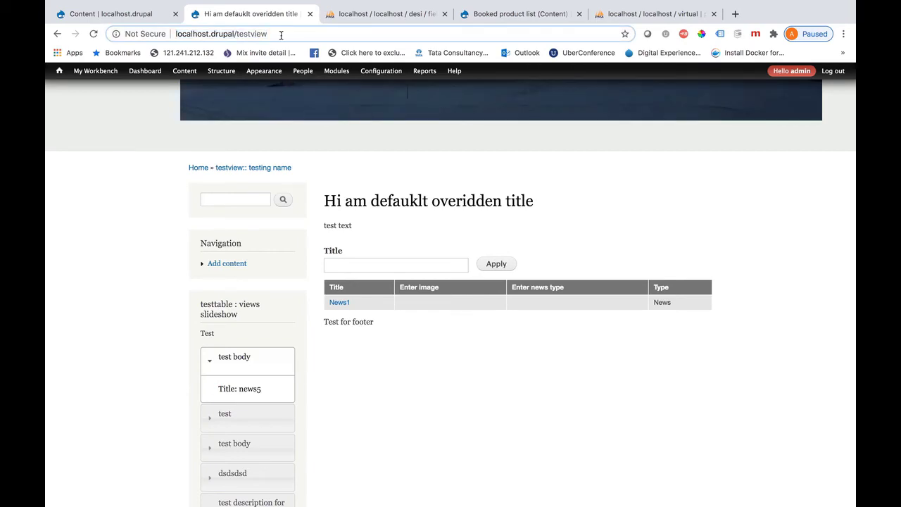
Reopen the testview page display for editing and review its settings and preview query
{"action": "left_click", "coordinate": [708, 201]}
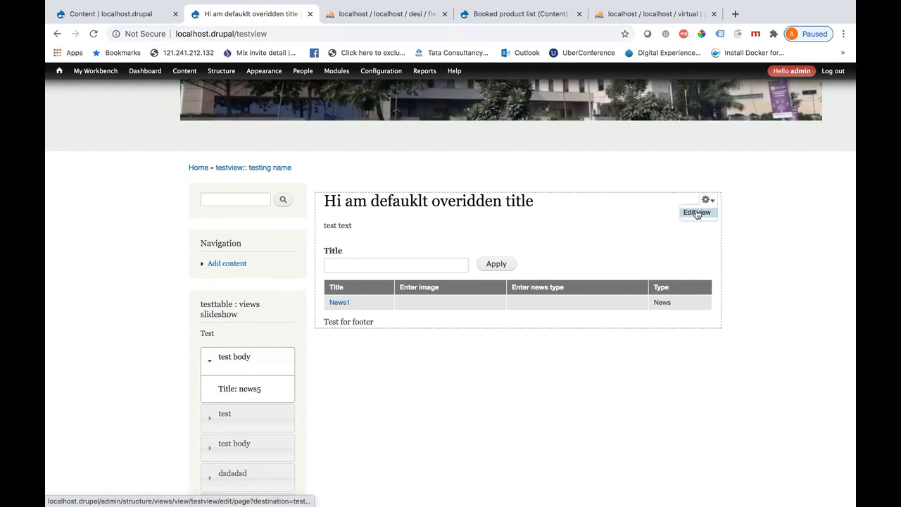
{"action": "left_click", "coordinate": [695, 212]}
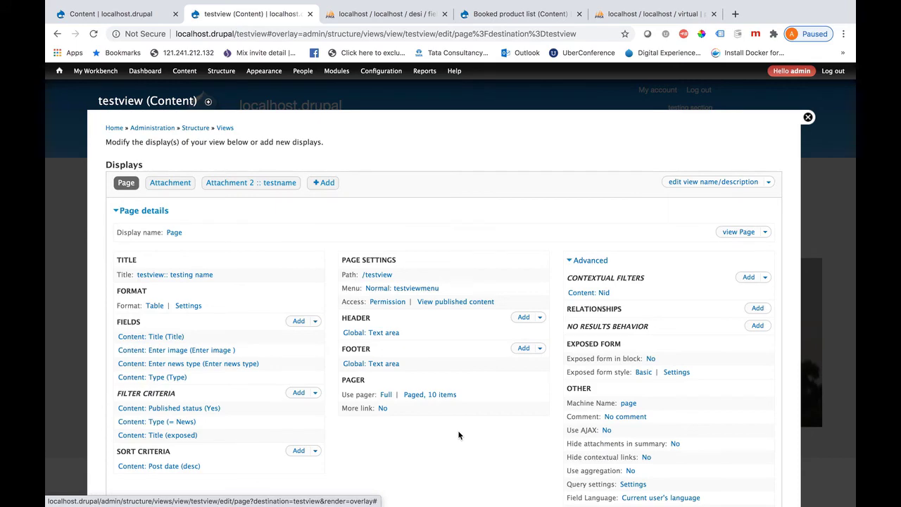
{"action": "scroll", "coordinate": [506, 414], "scroll_direction": "down", "scroll_amount": 10}
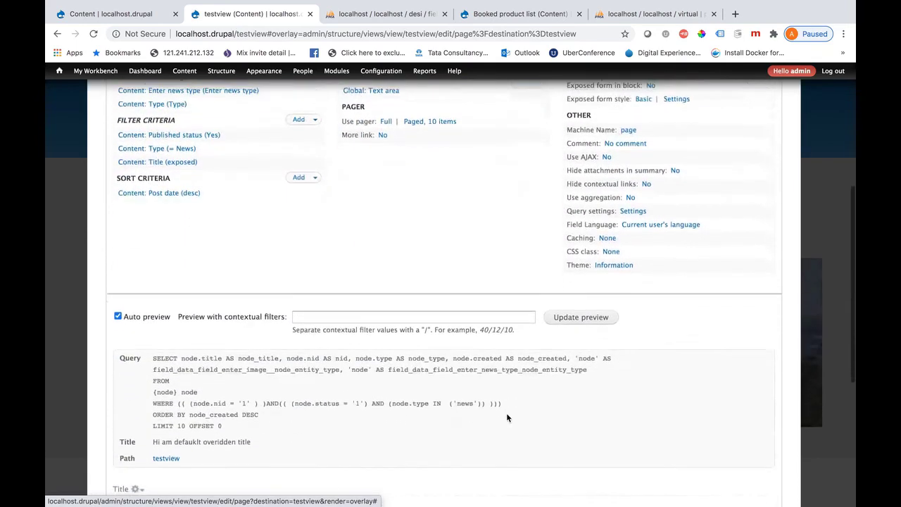
{"action": "scroll", "coordinate": [507, 417], "scroll_direction": "up", "scroll_amount": 10}
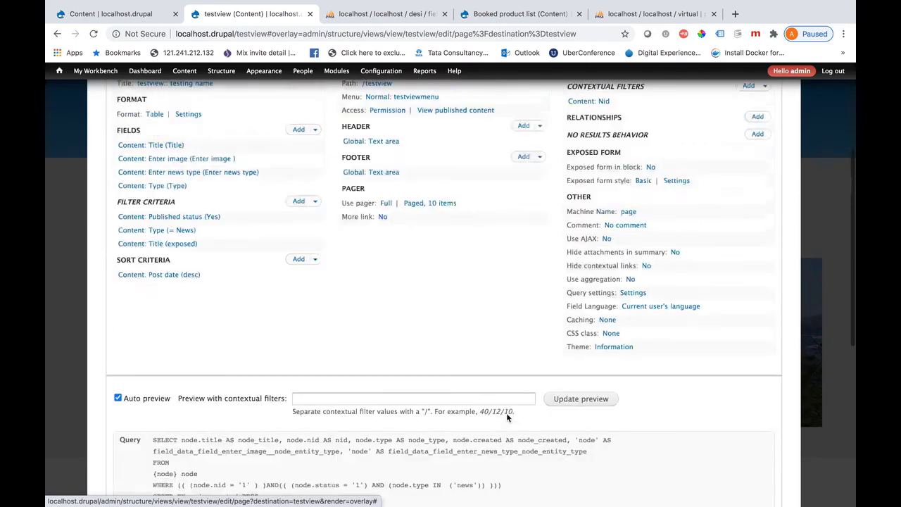
{"action": "scroll", "coordinate": [506, 418], "scroll_direction": "up", "scroll_amount": 3}
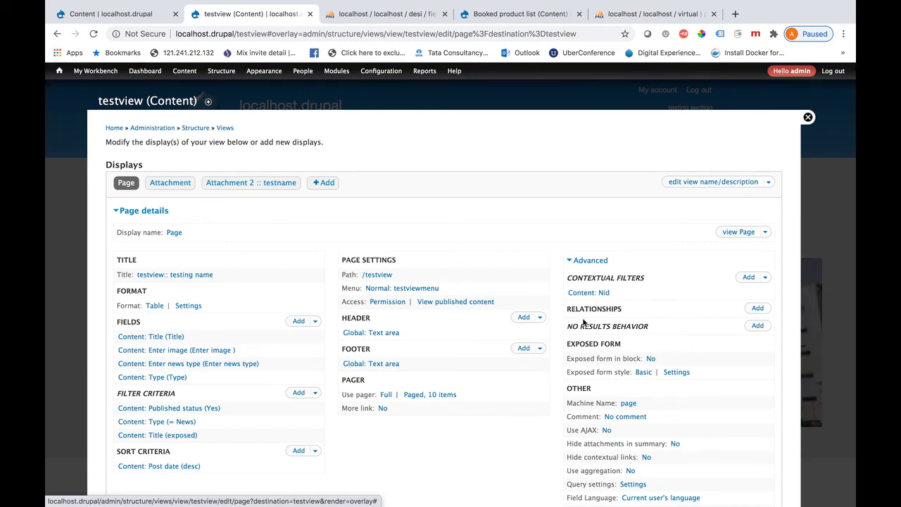
{"action": "scroll", "coordinate": [621, 318], "scroll_direction": "down", "scroll_amount": 2}
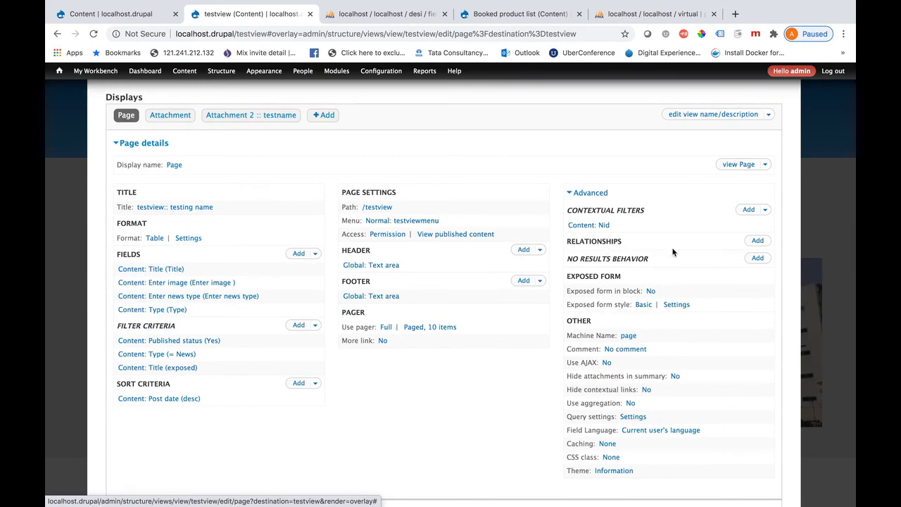
Add the Content: Content author relationship to all displays and make it required
{"action": "left_click", "coordinate": [757, 242]}
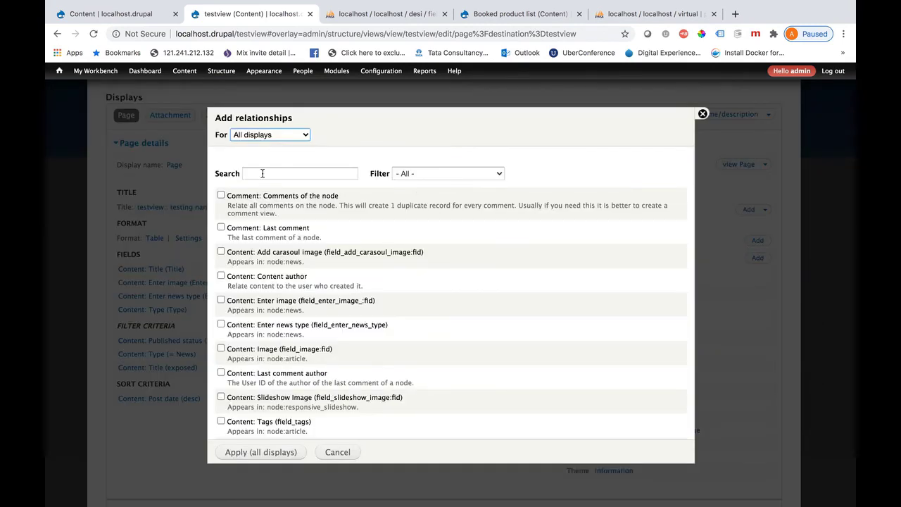
{"action": "left_click", "coordinate": [262, 173]}
{"action": "type", "text": "au"}
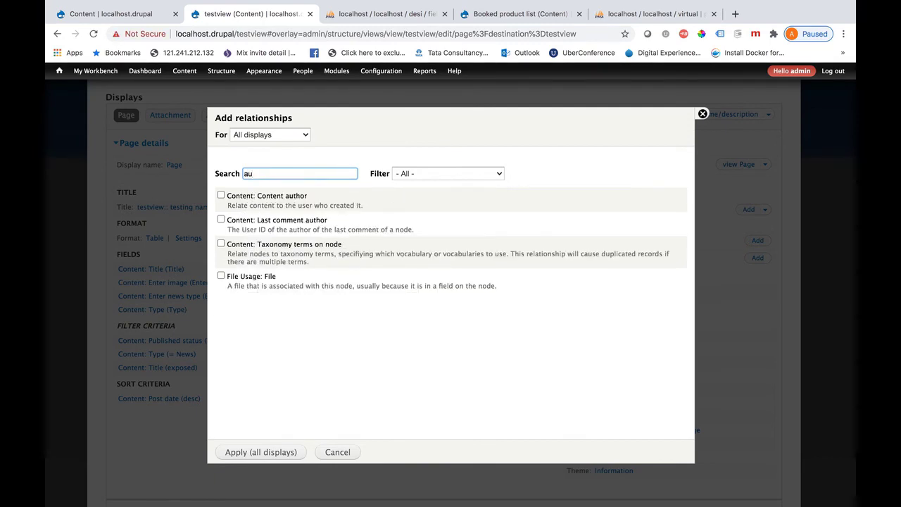
{"action": "left_click", "coordinate": [221, 195]}
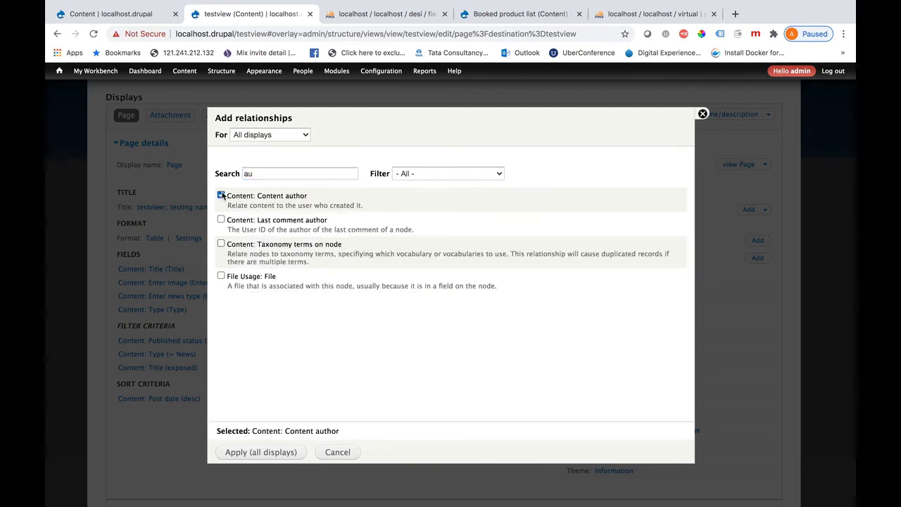
{"action": "left_click", "coordinate": [246, 455]}
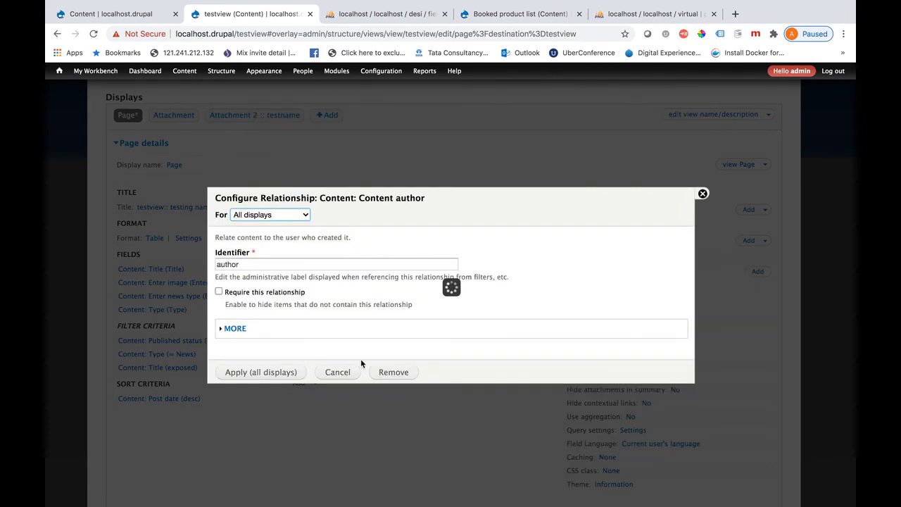
{"action": "left_click", "coordinate": [219, 292]}
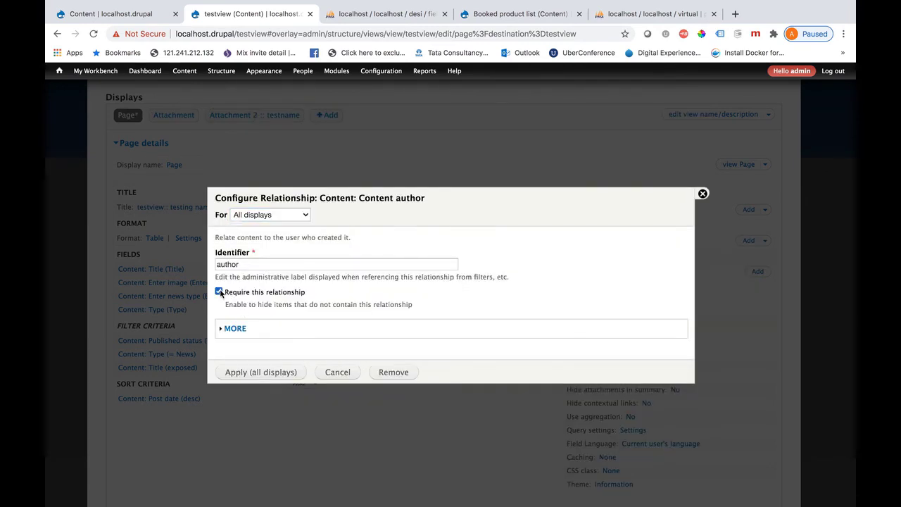
{"action": "left_click", "coordinate": [242, 378]}
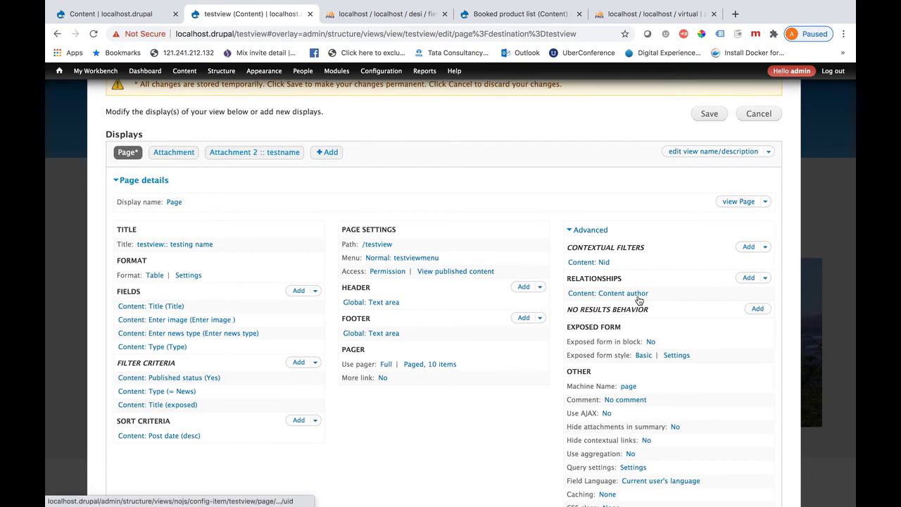
Examine the preview query, focusing on the joined users table
{"action": "scroll", "coordinate": [459, 409], "scroll_direction": "down", "scroll_amount": 5}
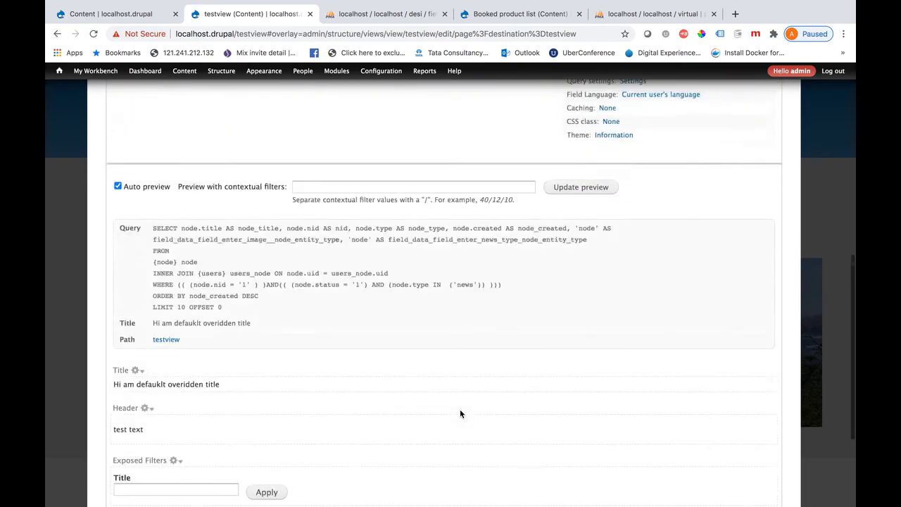
{"action": "scroll", "coordinate": [459, 414], "scroll_direction": "down", "scroll_amount": 2}
{"action": "scroll", "coordinate": [460, 413], "scroll_direction": "up", "scroll_amount": 1}
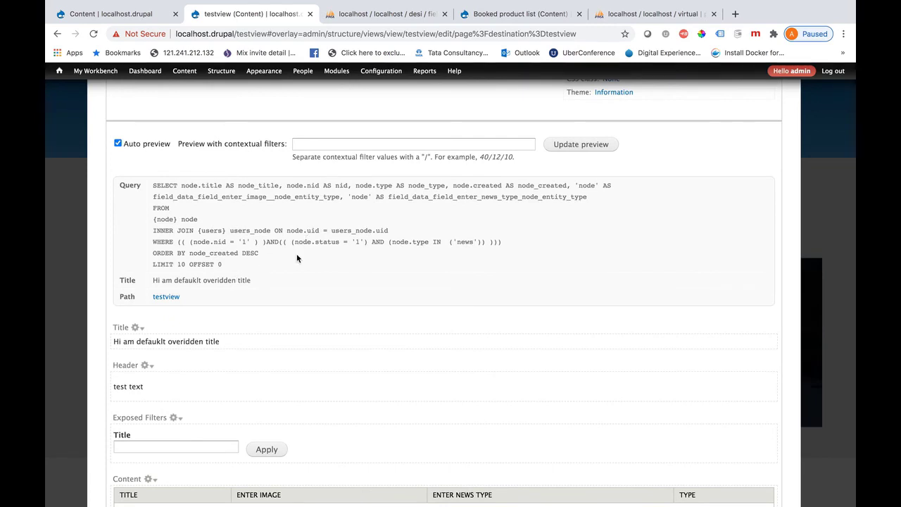
{"action": "double_click", "coordinate": [216, 231]}
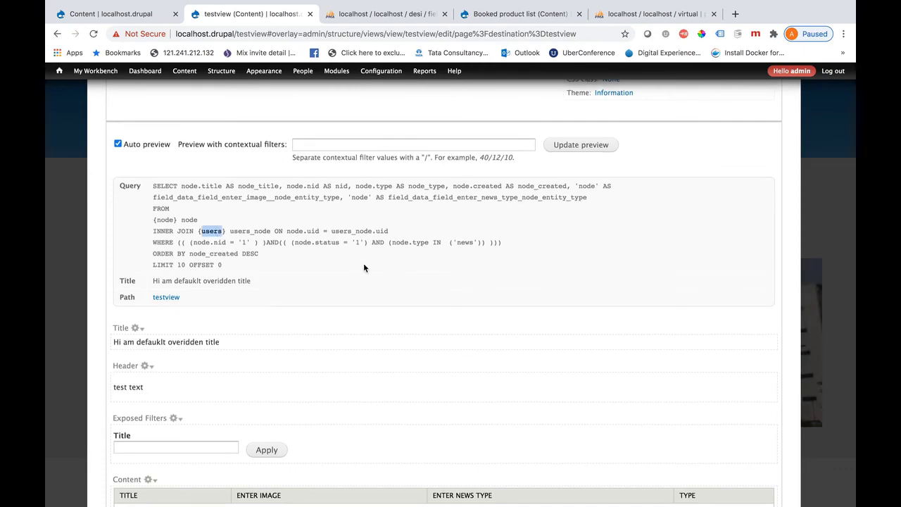
Find the User: Name field by searching for "auth" and add it to all displays
{"action": "scroll", "coordinate": [363, 268], "scroll_direction": "up", "scroll_amount": 10}
{"action": "scroll", "coordinate": [363, 267], "scroll_direction": "down", "scroll_amount": 1}
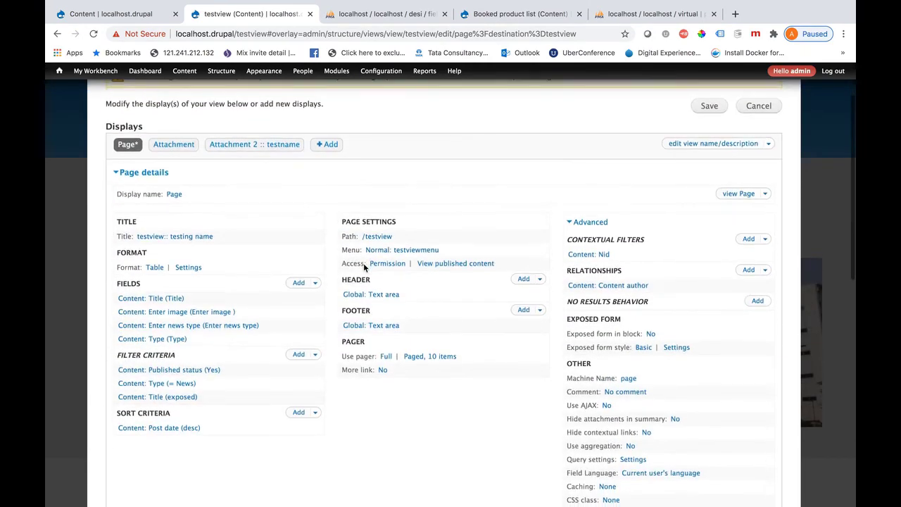
{"action": "left_click", "coordinate": [298, 282]}
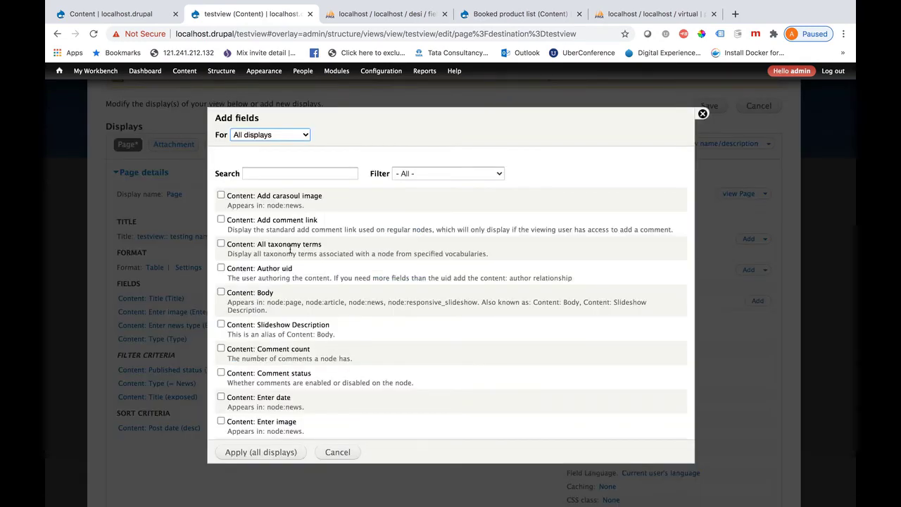
{"action": "left_click", "coordinate": [246, 173]}
{"action": "type", "text": "auth"}
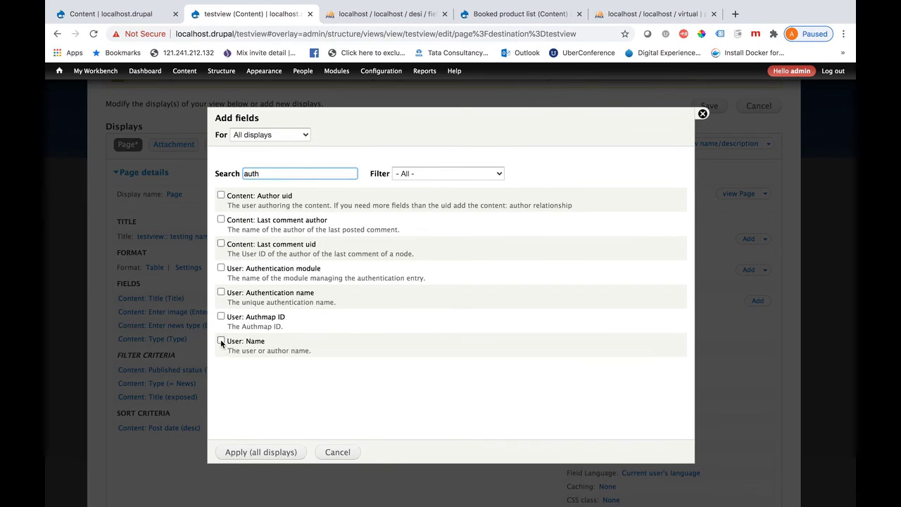
{"action": "left_click", "coordinate": [221, 341]}
{"action": "left_click", "coordinate": [241, 454]}
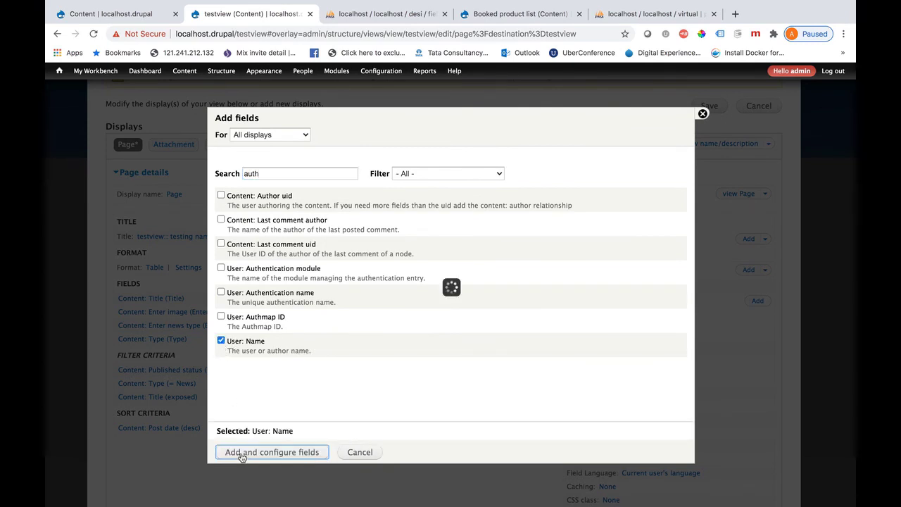
Label the User: Name field "Created the content" and apply it to all displays
{"action": "double_click", "coordinate": [240, 240]}
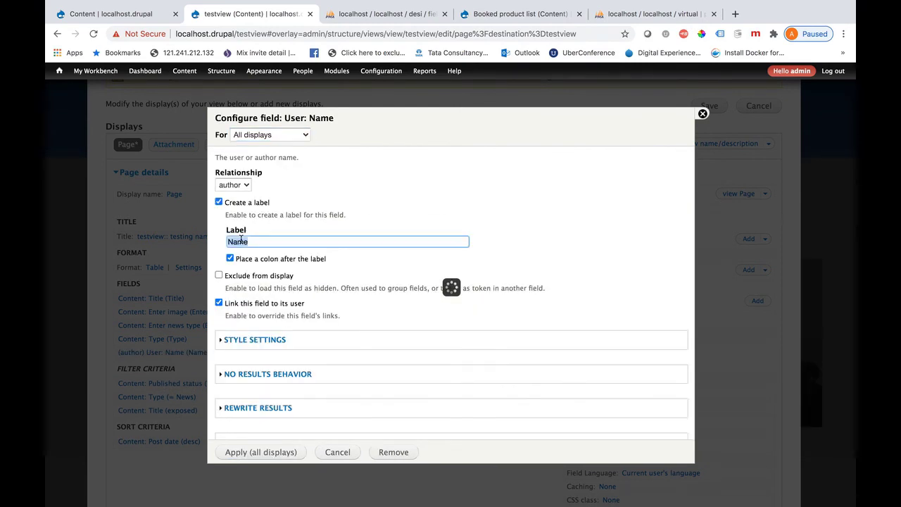
{"action": "type", "text": "Created the content"}
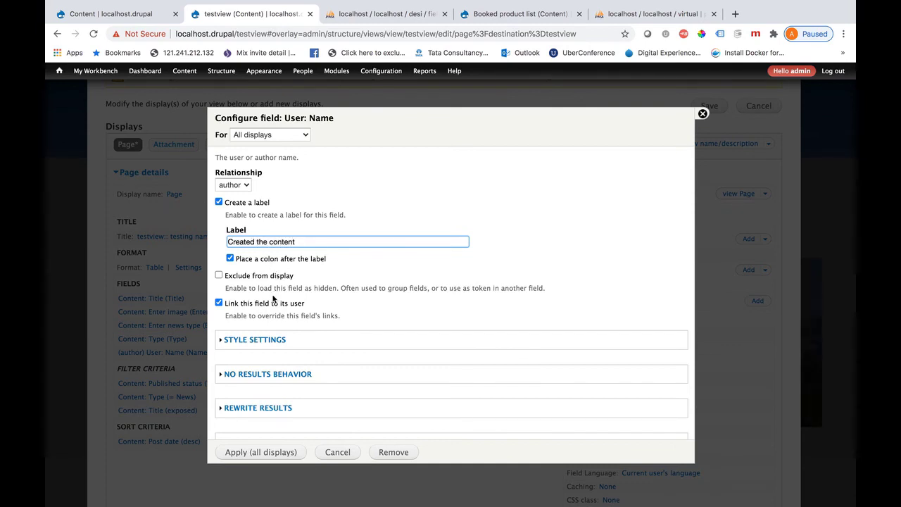
{"action": "scroll", "coordinate": [274, 300], "scroll_direction": "down", "scroll_amount": 2}
{"action": "left_click", "coordinate": [239, 452]}
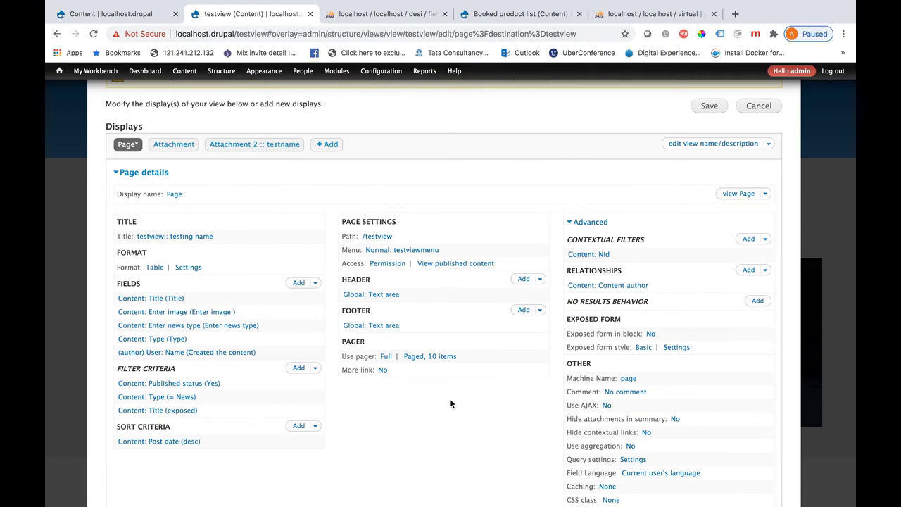
Remove the page display's Content: Nid contextual filter and review the "Created the content" column in the preview
{"action": "left_click", "coordinate": [604, 256]}
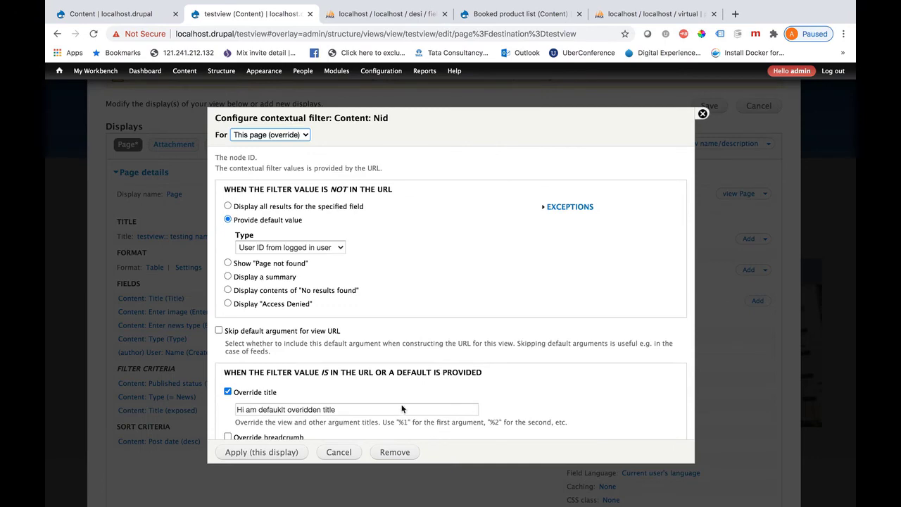
{"action": "left_click", "coordinate": [397, 452]}
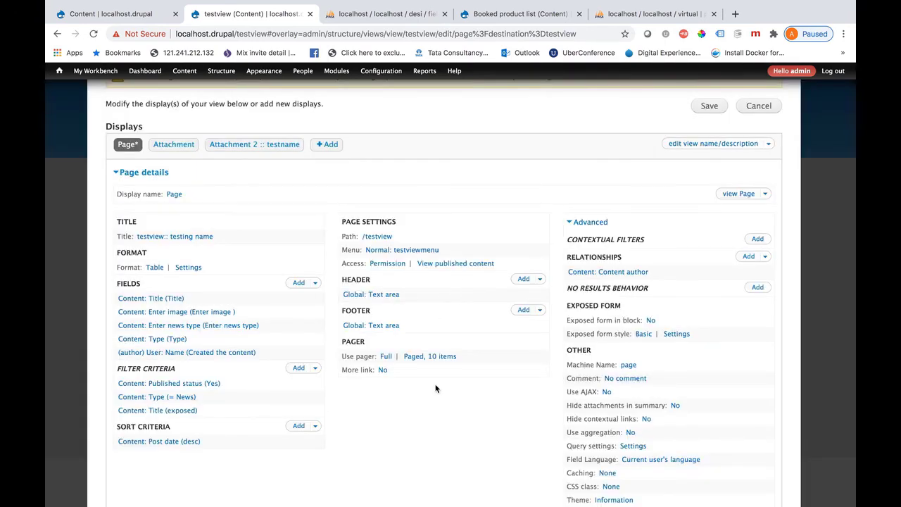
{"action": "scroll", "coordinate": [436, 388], "scroll_direction": "down", "scroll_amount": 5}
{"action": "scroll", "coordinate": [435, 388], "scroll_direction": "down", "scroll_amount": 10}
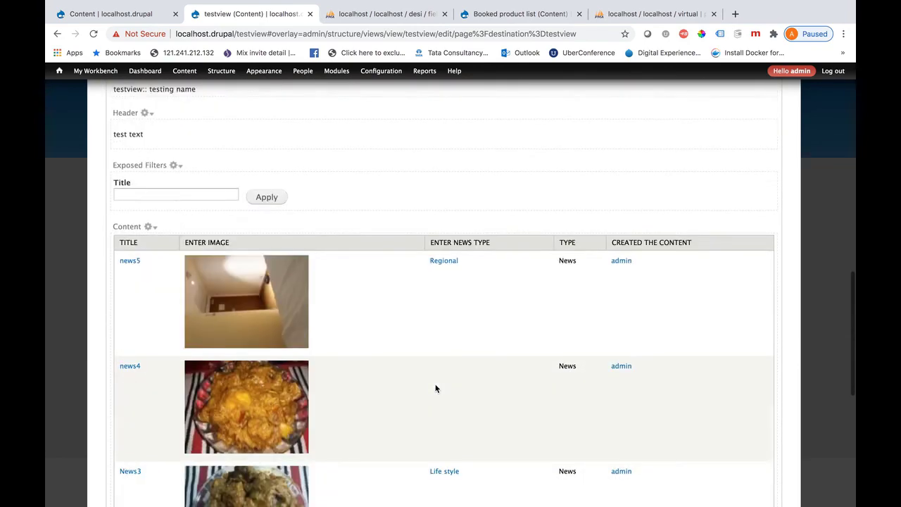
{"action": "scroll", "coordinate": [435, 388], "scroll_direction": "up", "scroll_amount": 3}
{"action": "scroll", "coordinate": [435, 388], "scroll_direction": "up", "scroll_amount": 1}
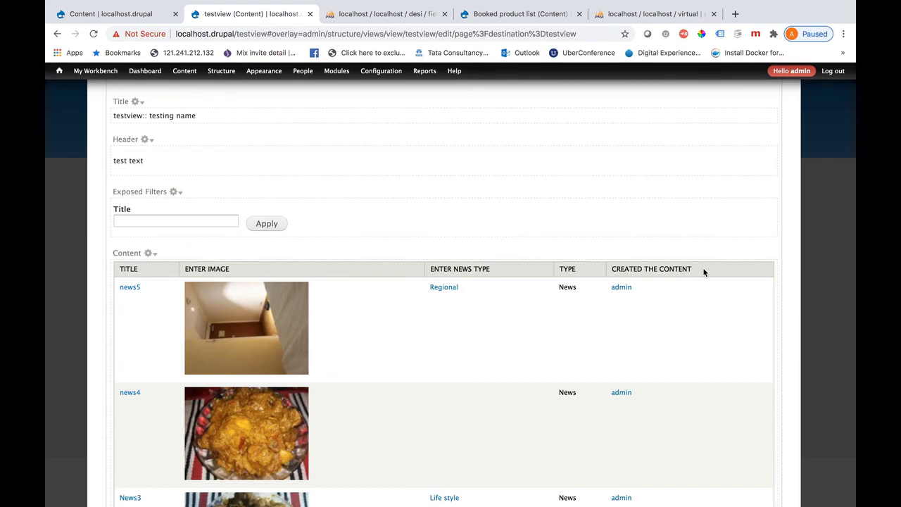
{"action": "left_click_drag", "start_coordinate": [703, 269], "coordinate": [611, 268]}
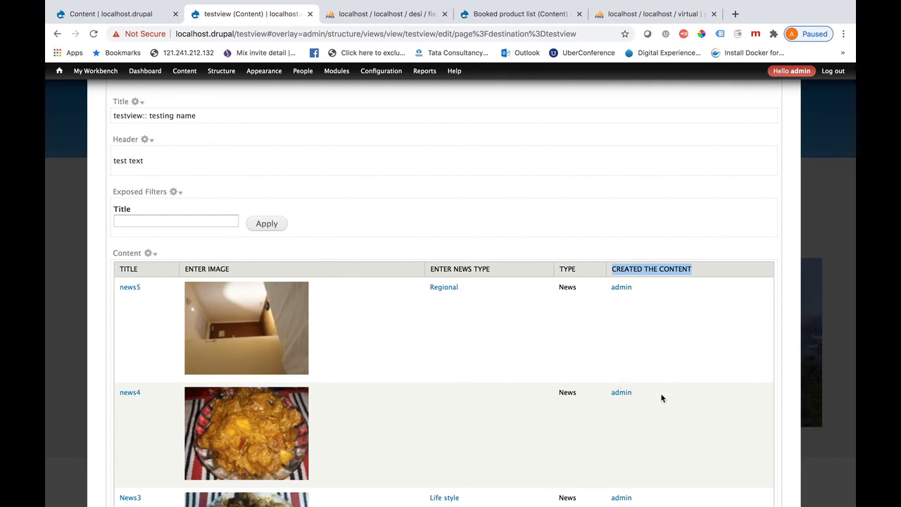
{"action": "scroll", "coordinate": [660, 398], "scroll_direction": "down", "scroll_amount": 5}
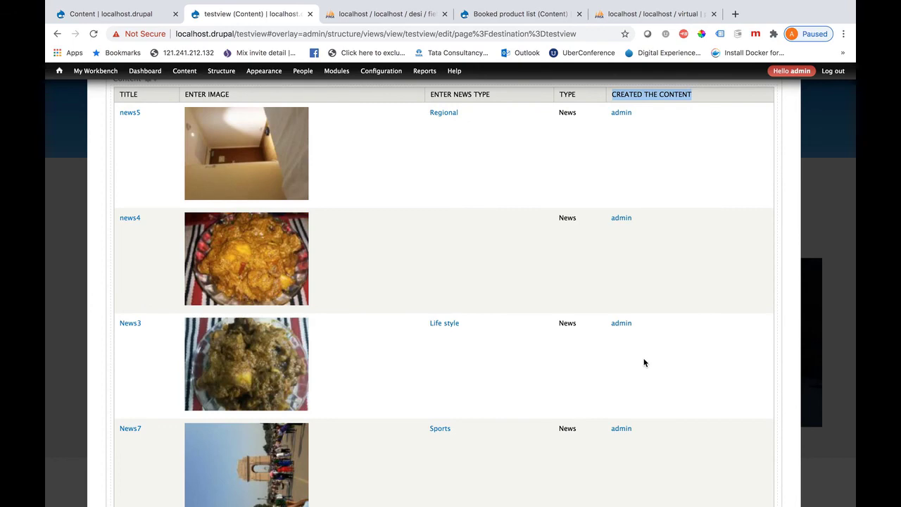
{"action": "scroll", "coordinate": [643, 362], "scroll_direction": "down", "scroll_amount": 4}
{"action": "scroll", "coordinate": [643, 362], "scroll_direction": "up", "scroll_amount": 6}
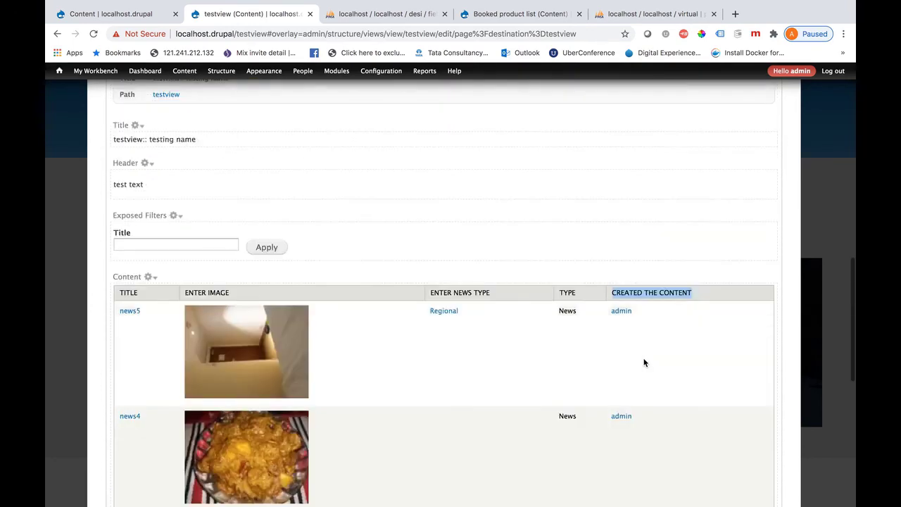
Save the testview view and inspect the results table on the resulting page
{"action": "scroll", "coordinate": [643, 362], "scroll_direction": "up", "scroll_amount": 10}
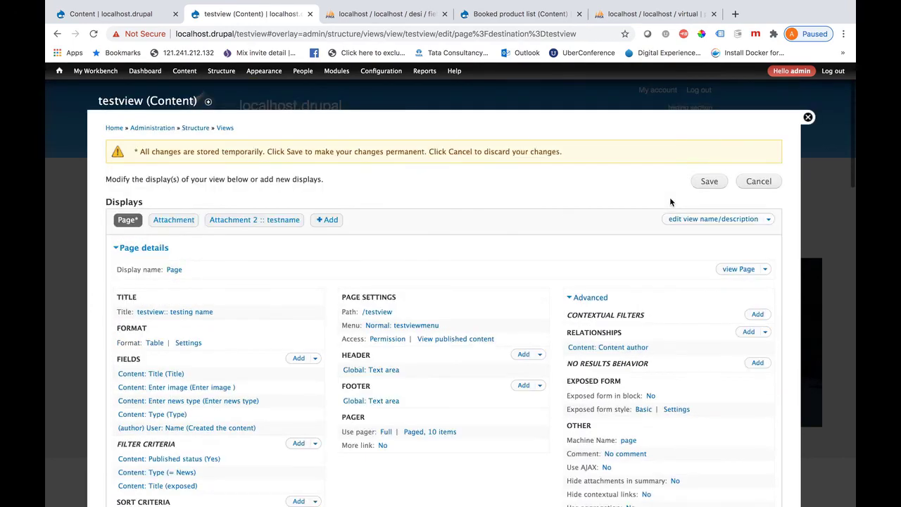
{"action": "left_click", "coordinate": [709, 186]}
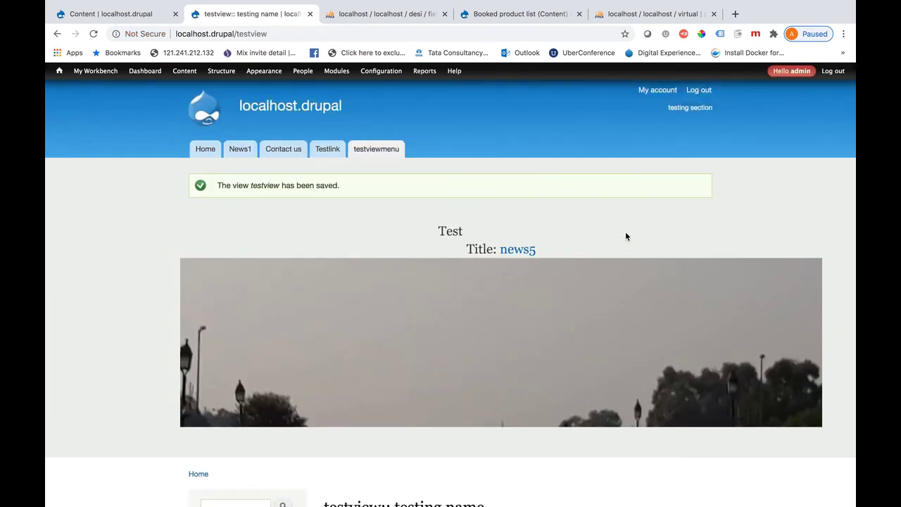
{"action": "scroll", "coordinate": [530, 355], "scroll_direction": "down", "scroll_amount": 3}
{"action": "scroll", "coordinate": [530, 359], "scroll_direction": "down", "scroll_amount": 3}
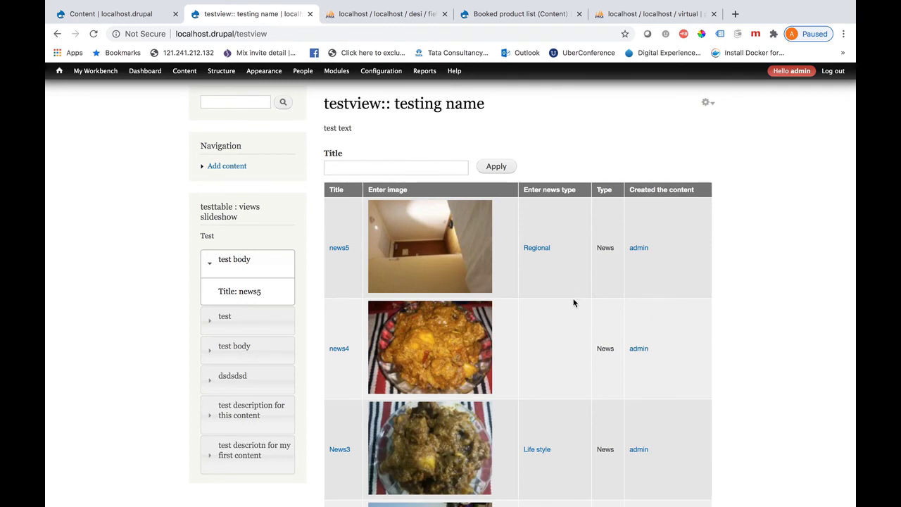
{"action": "scroll", "coordinate": [573, 303], "scroll_direction": "up", "scroll_amount": 3}
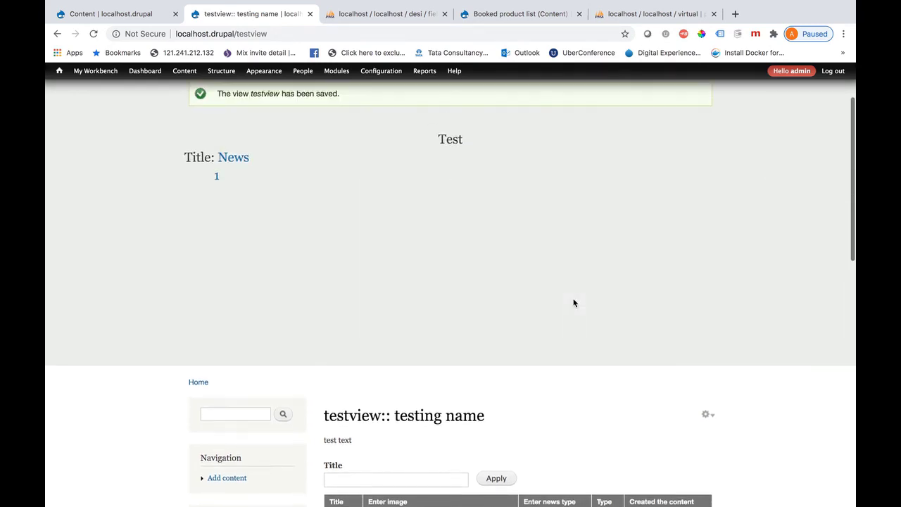
{"action": "scroll", "coordinate": [574, 303], "scroll_direction": "down", "scroll_amount": 6}
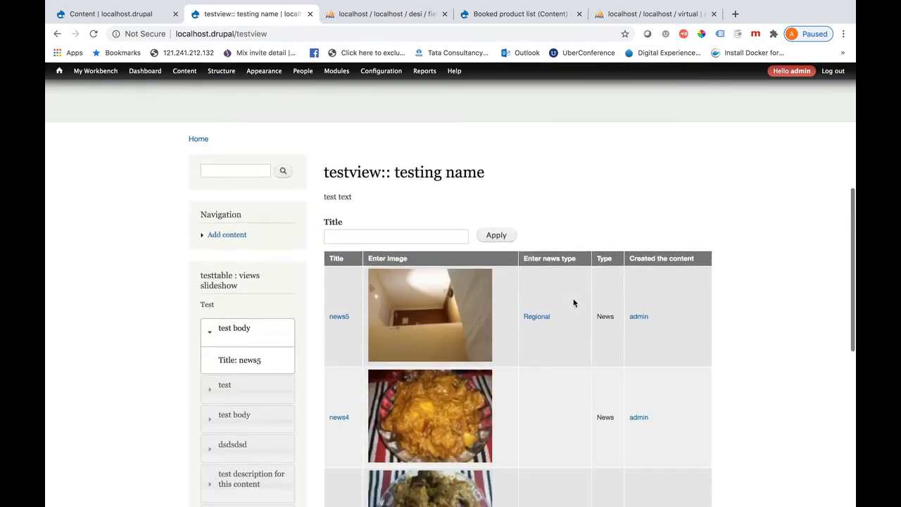